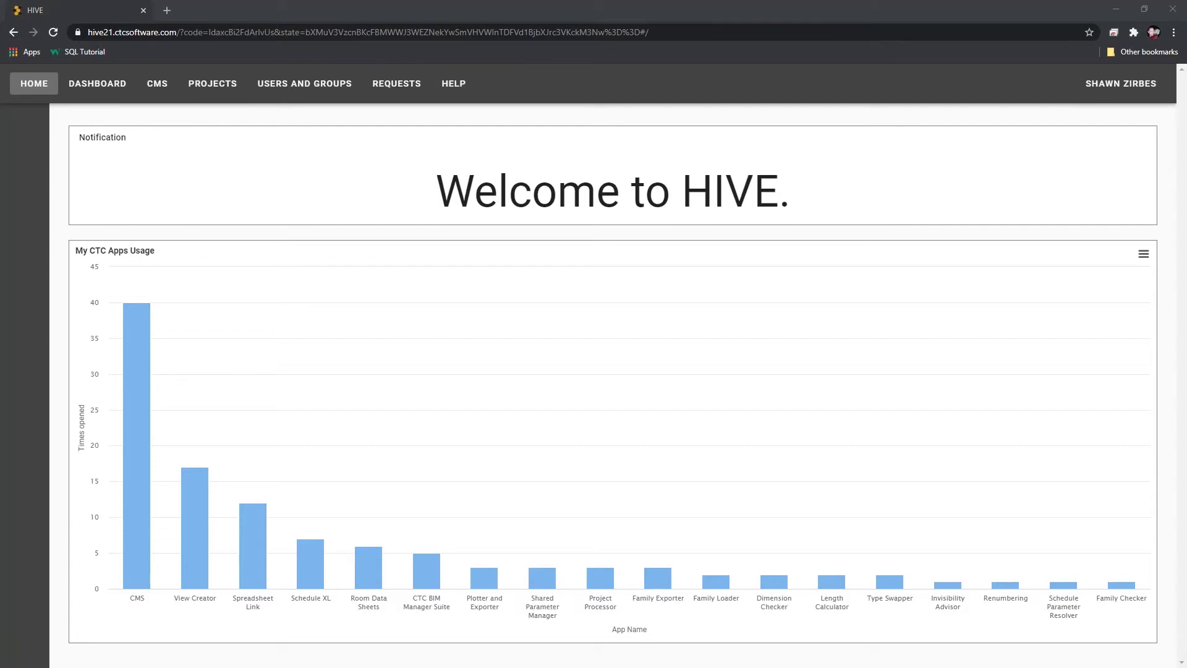
Switch to Revit, show the CTC Software tools, and fit the whole EXIT VIEW drafting view in the window.
key("alt+Tab")
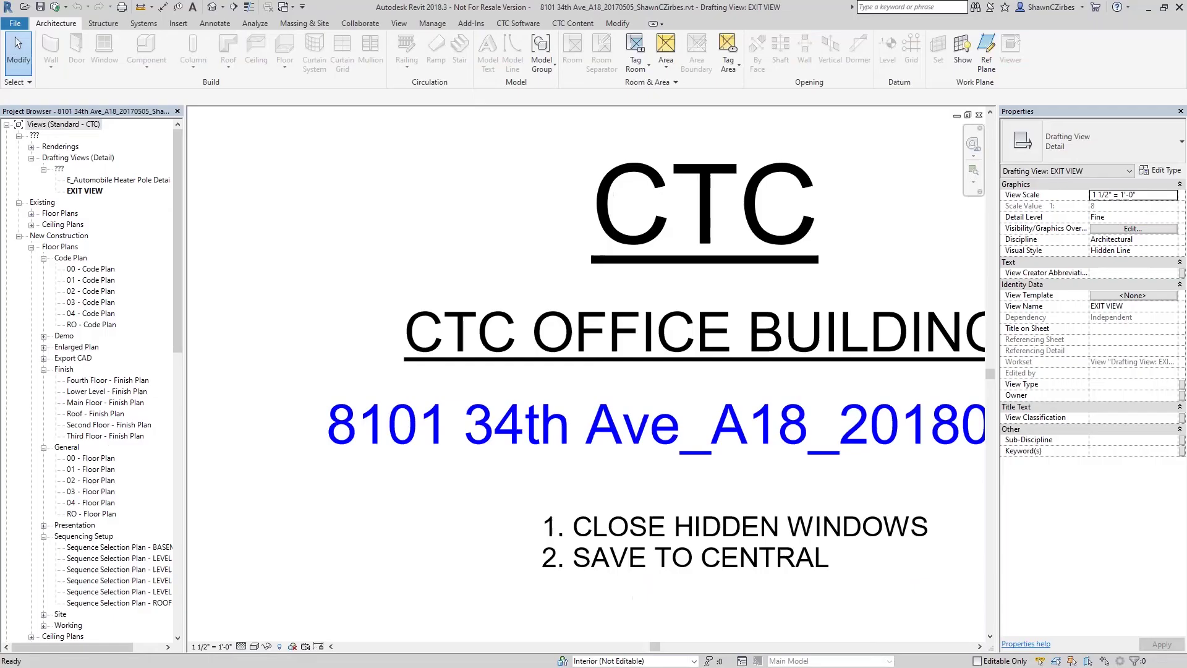
left_click(518, 23)
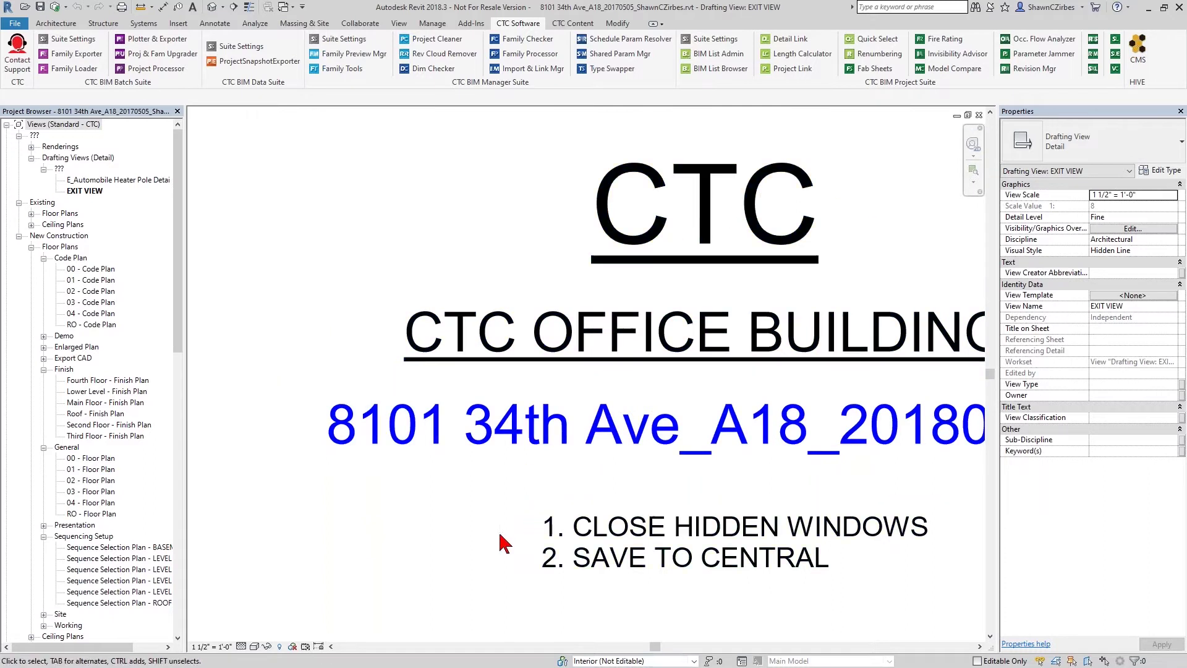
key("z")
key("f")
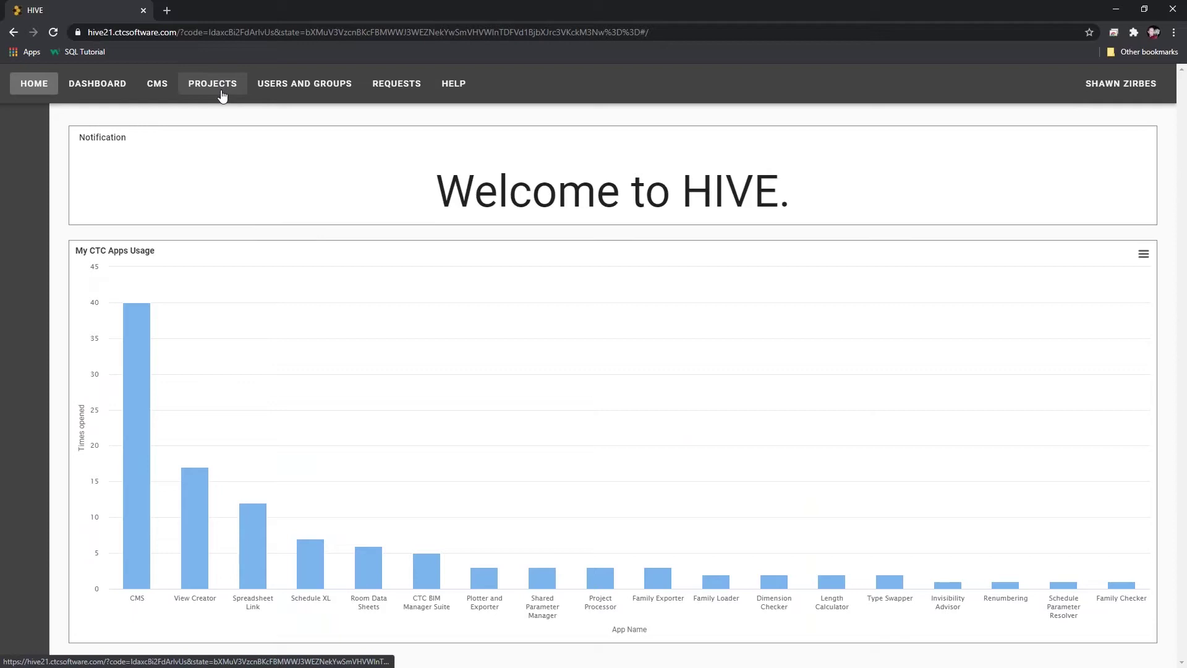
Switch back to HIVE in the browser and open the settings of the Projects section.
left_click(212, 90)
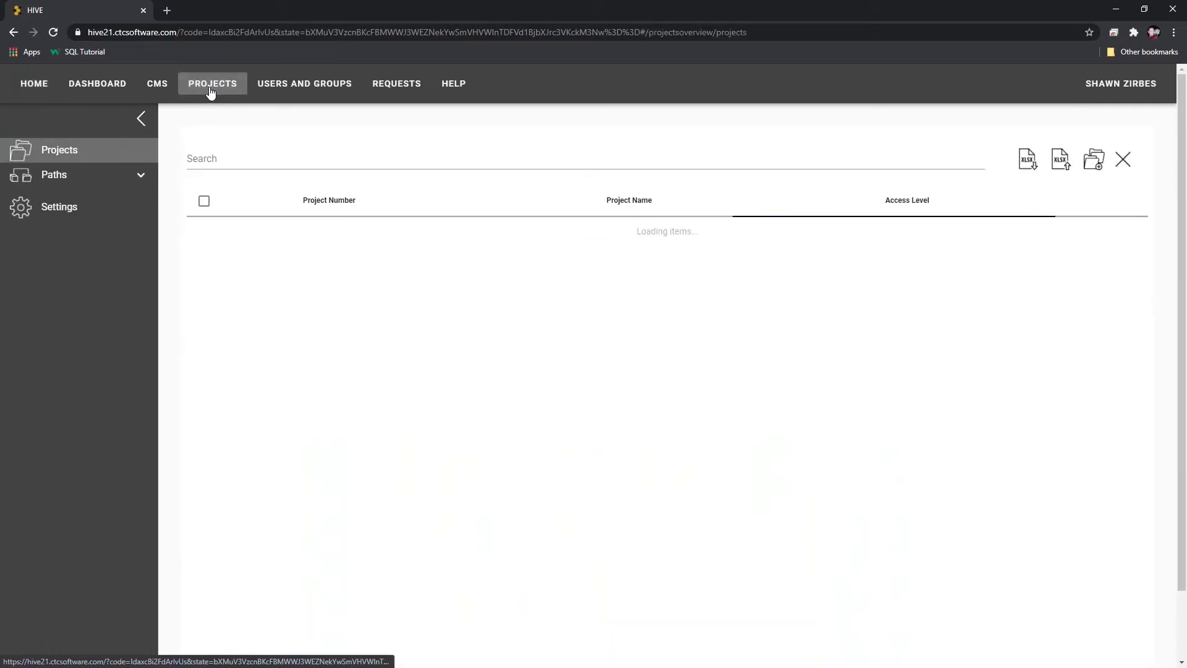
left_click(156, 93)
left_click(187, 93)
left_click(157, 92)
left_click(193, 93)
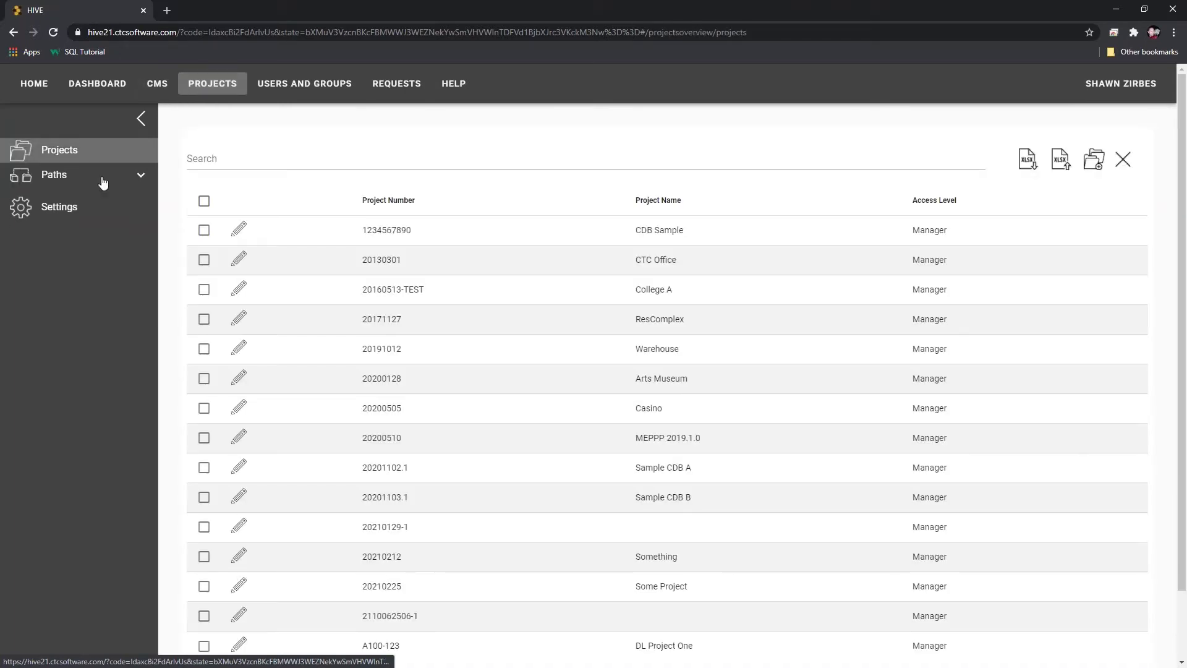
left_click(56, 208)
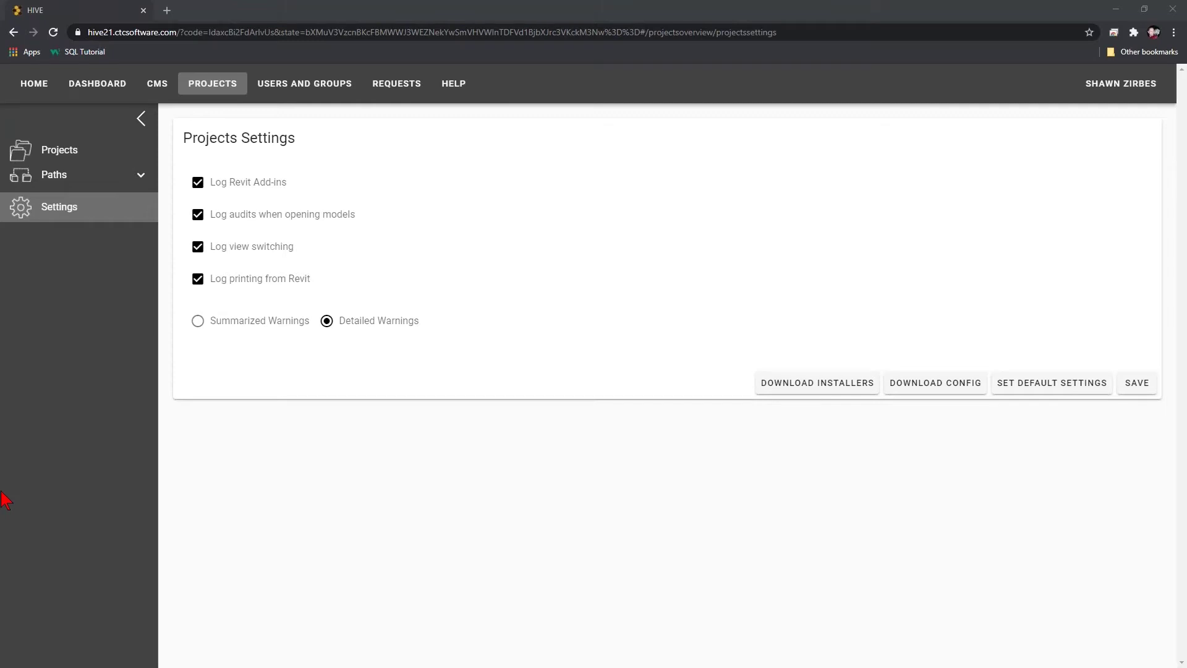
Look through the CTCHIVESetup, CTCHIVE_PALSetup and CTCAccountsADSynchronizerSetup installers in the HIVE installs folder.
left_click_drag(244, 105, 280, 141)
left_click(374, 323)
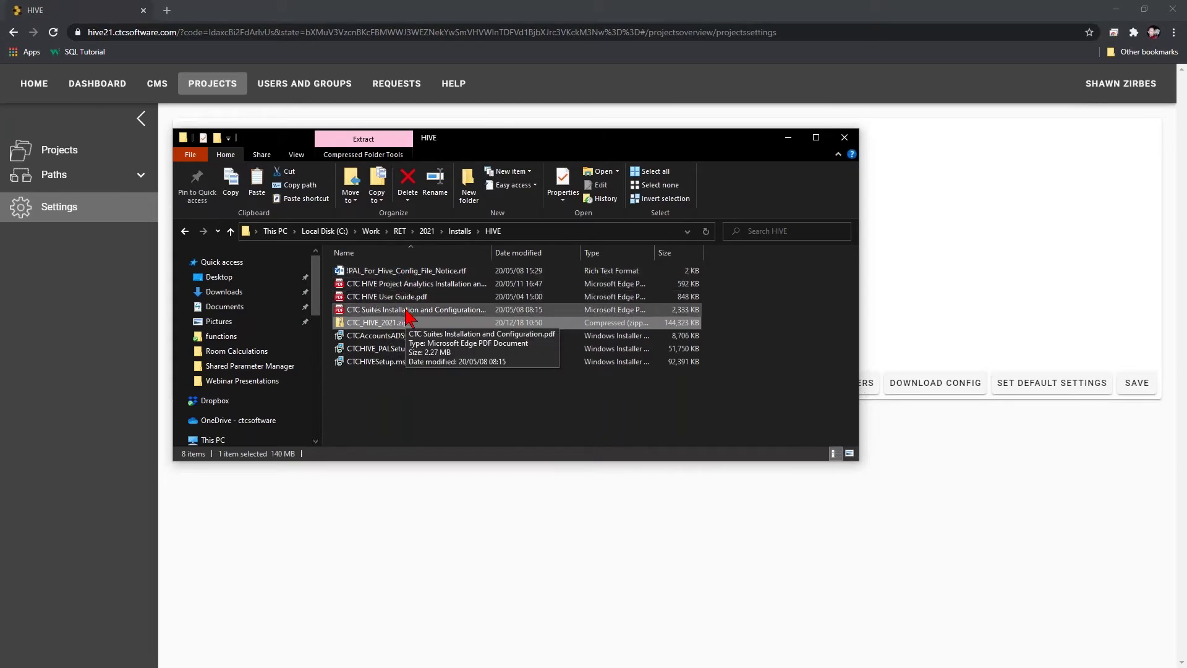
left_click(393, 336)
left_click(388, 362)
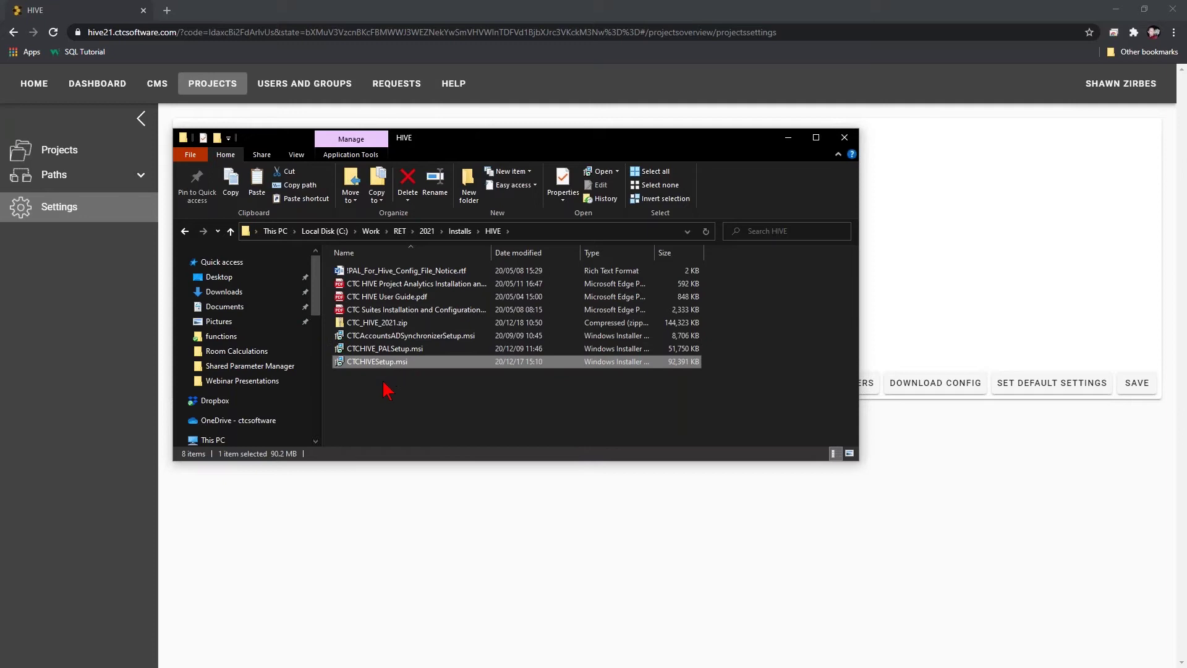
left_click(399, 350)
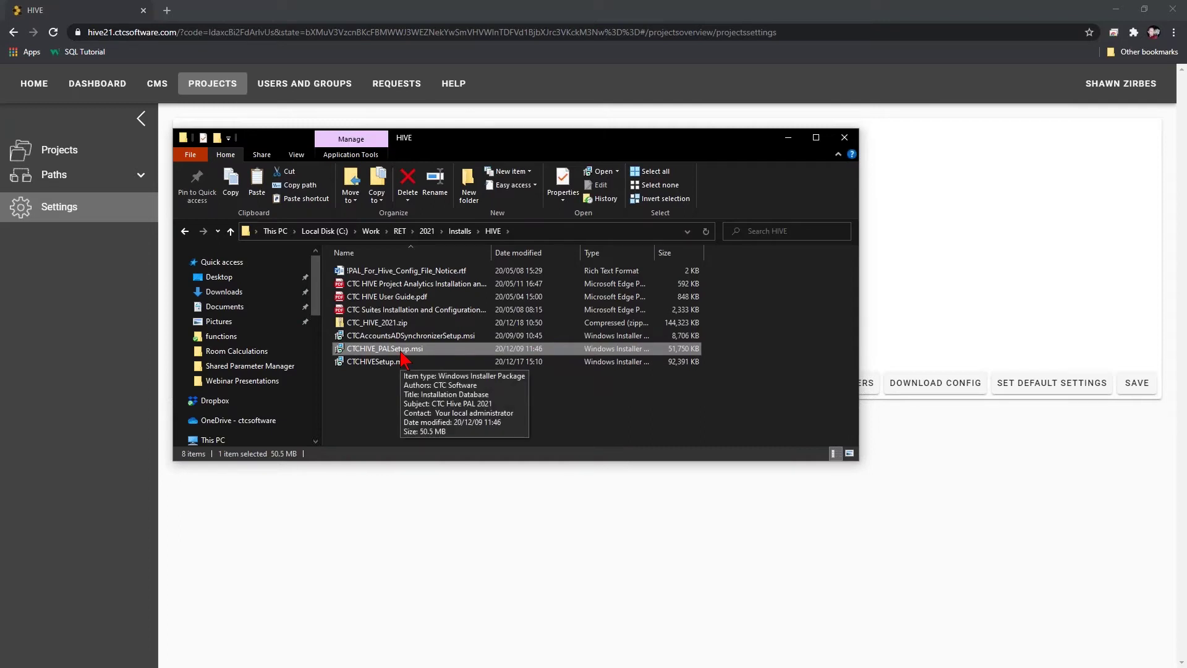
left_click(396, 339)
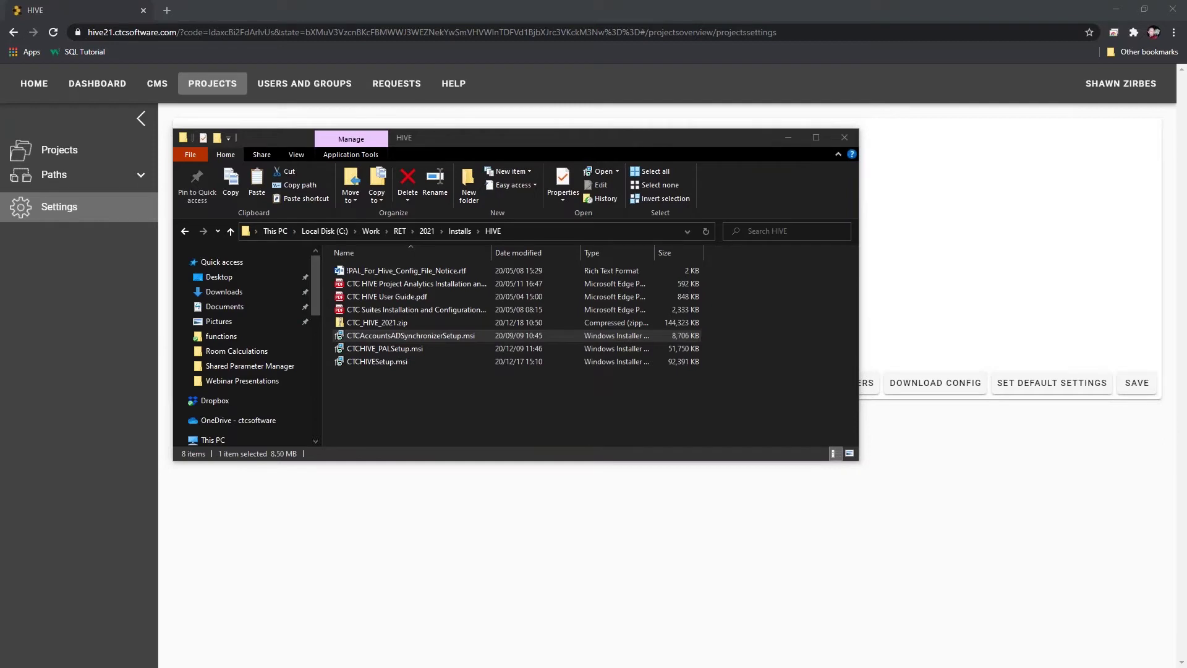
left_click(421, 340)
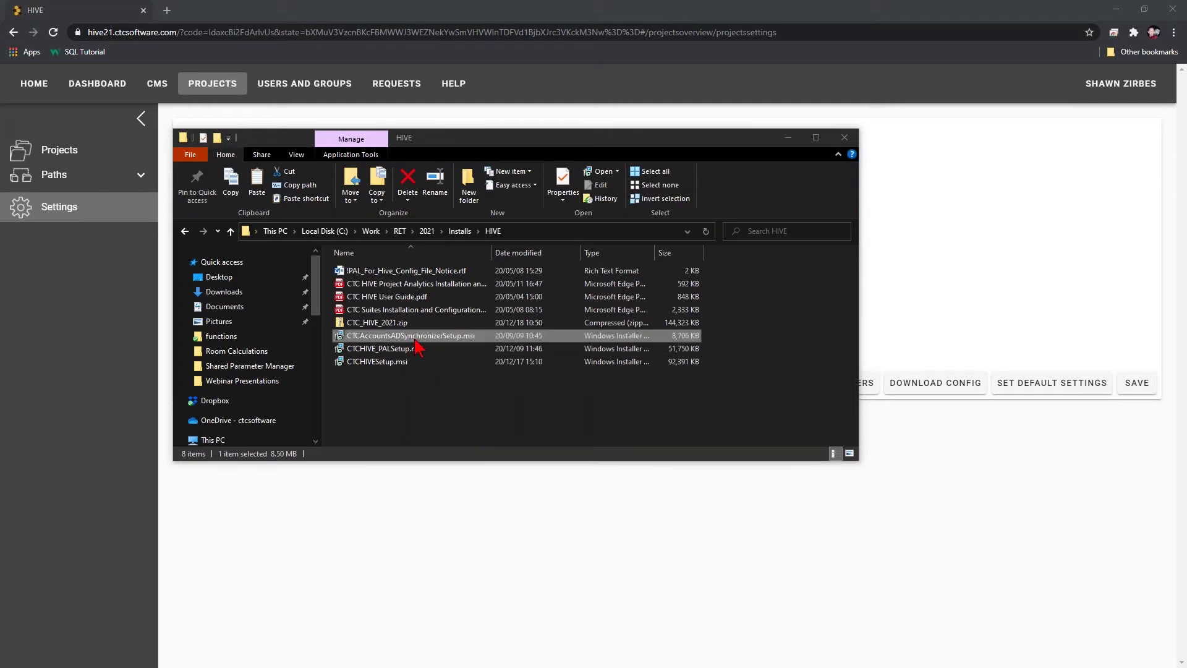
left_click(415, 350)
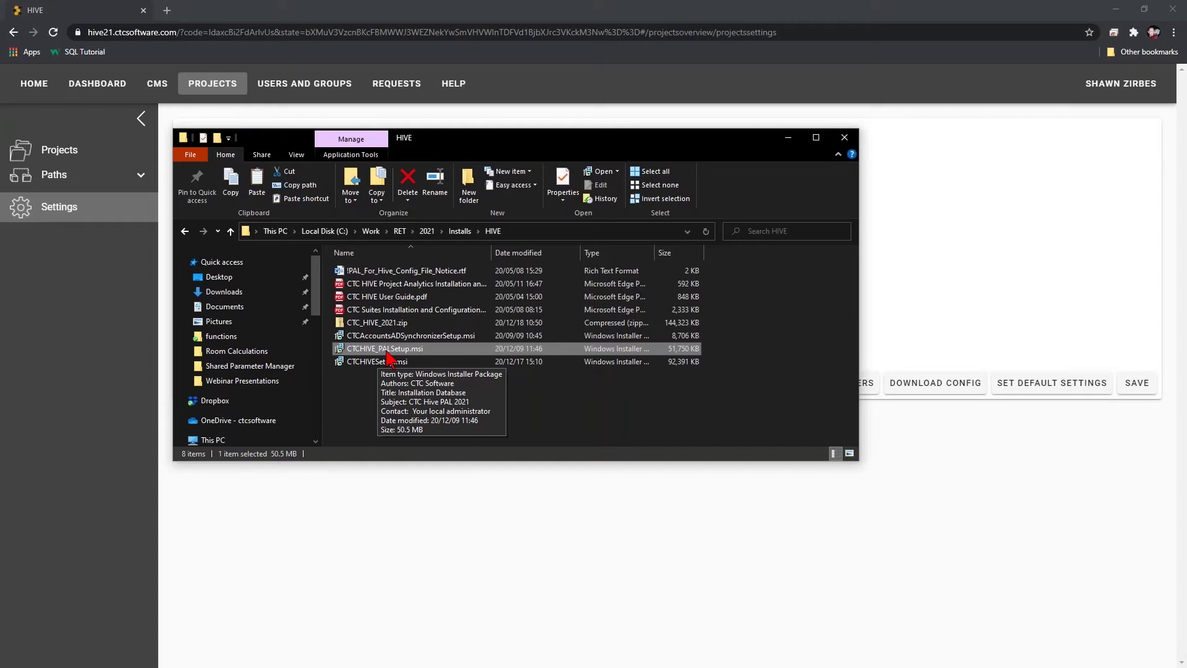
Return to the Projects Settings page in HIVE and download the configuration file.
left_click(777, 566)
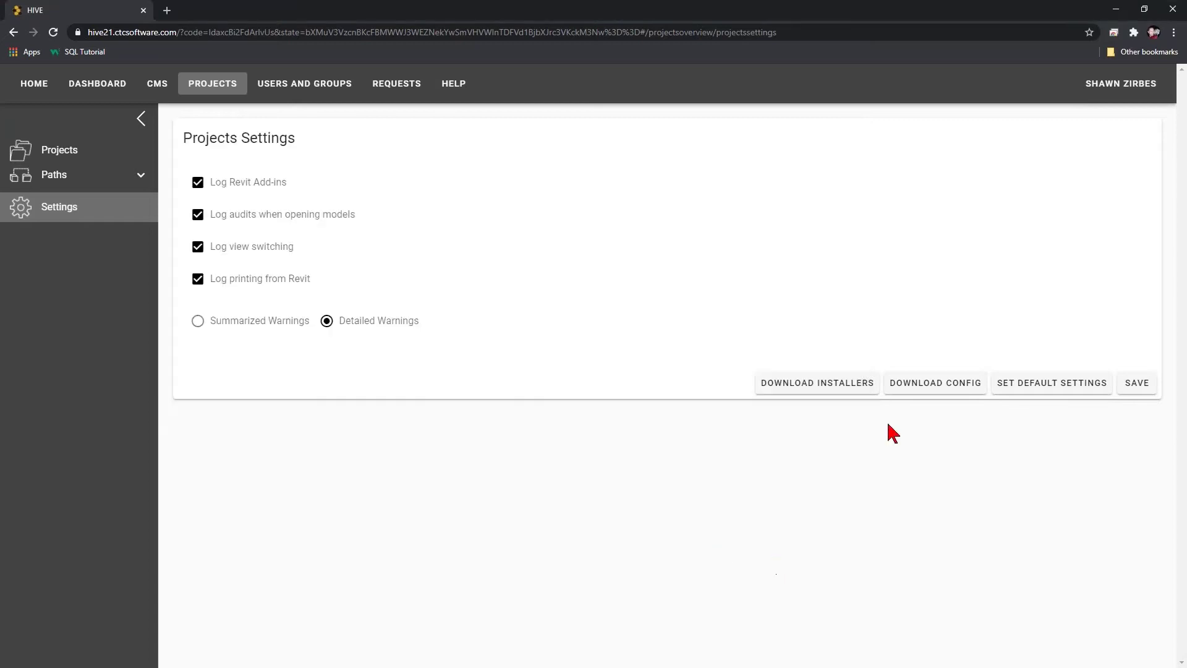
left_click(921, 387)
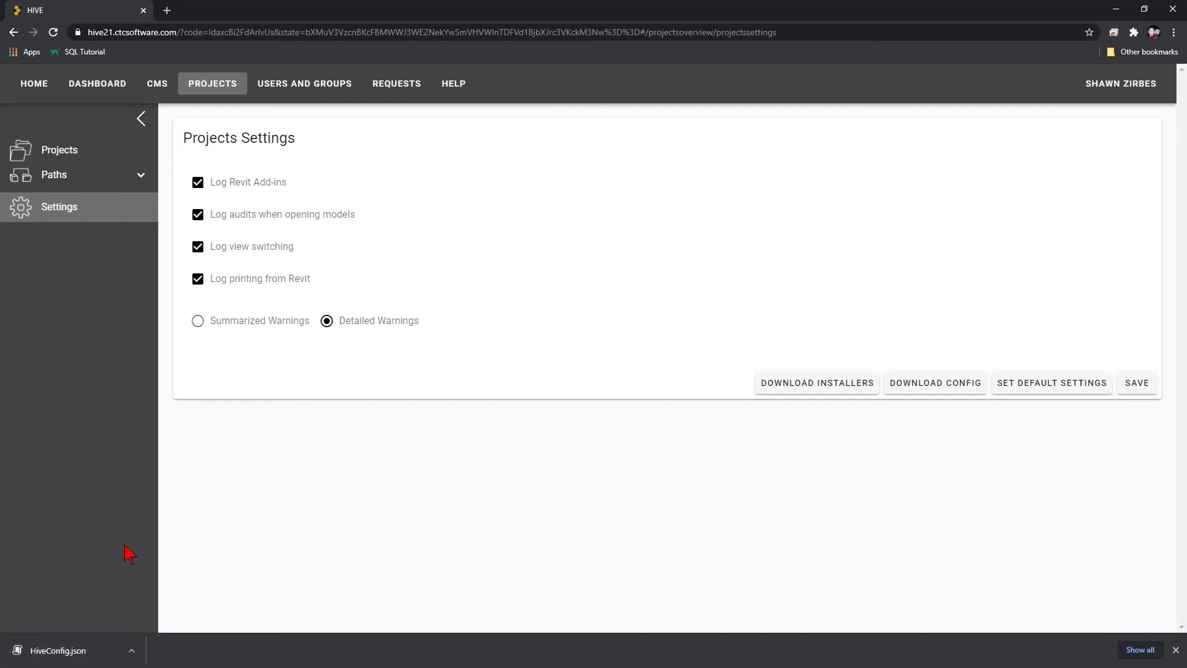
Switch to Revit and synchronize the office building model with central, saving the local file before and after.
key("alt+Tab")
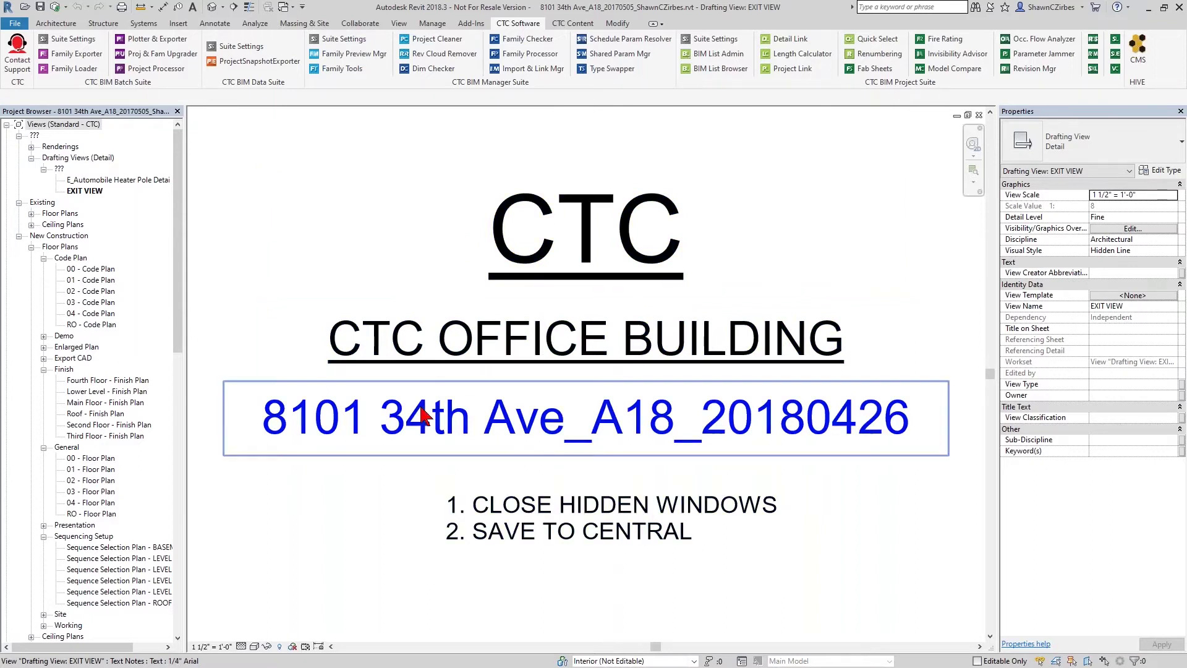
left_click(55, 7)
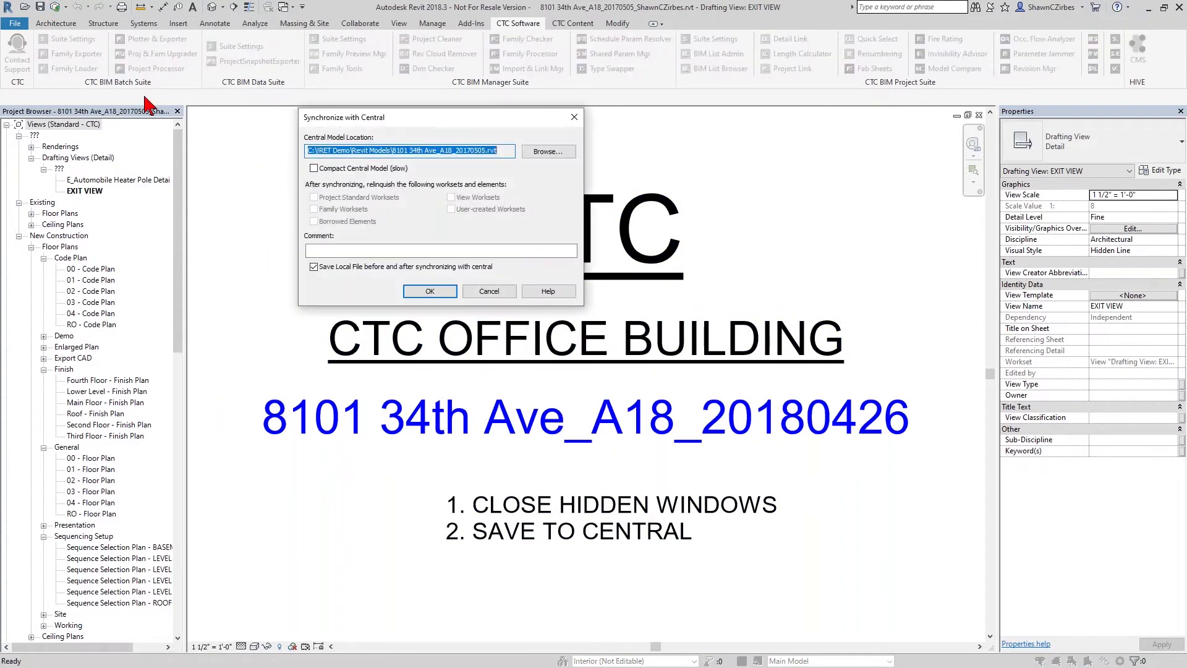
left_click(430, 291)
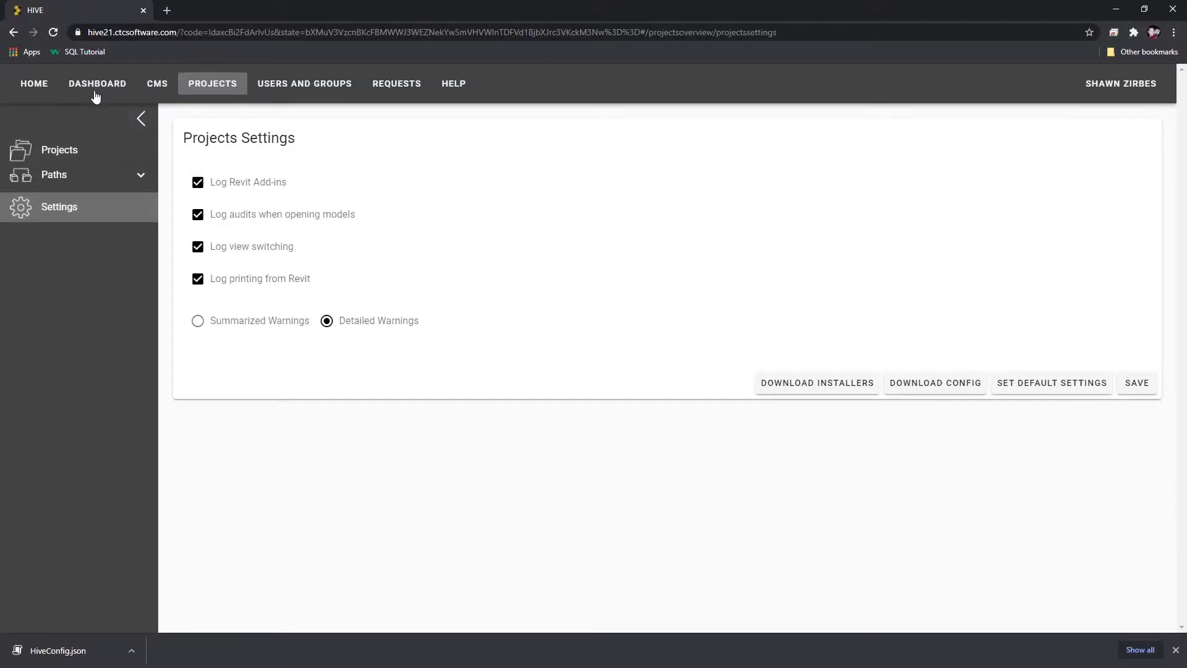
Switch back to HIVE and view the Enterprise overview on the dashboard.
left_click(102, 88)
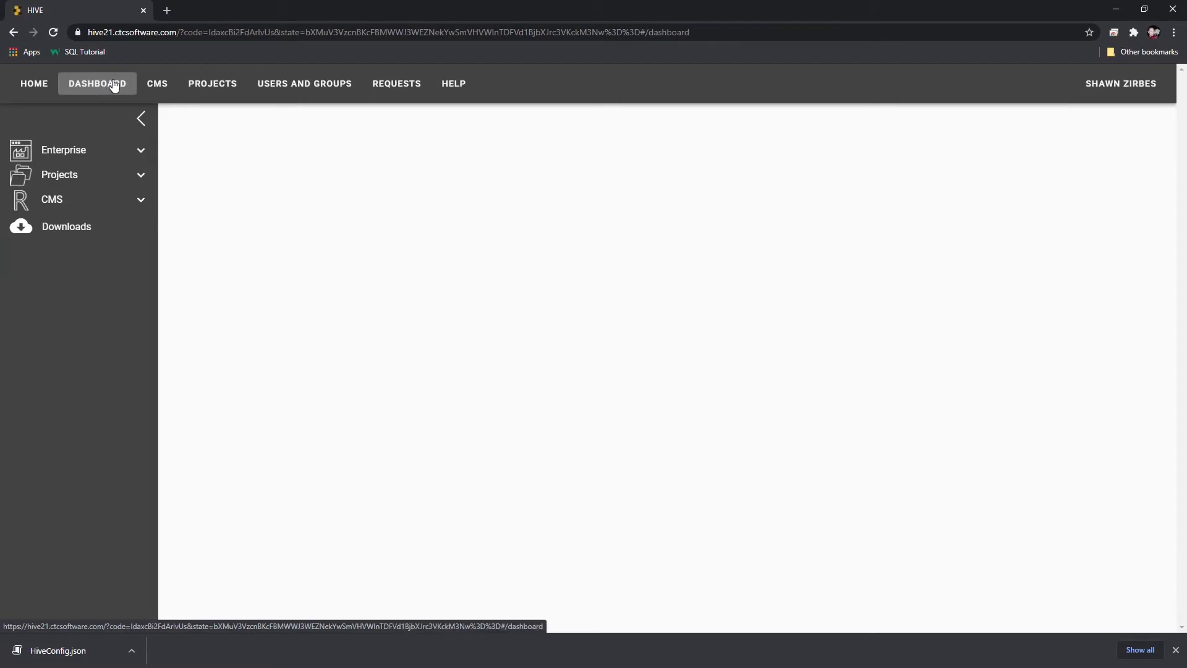
left_click(93, 159)
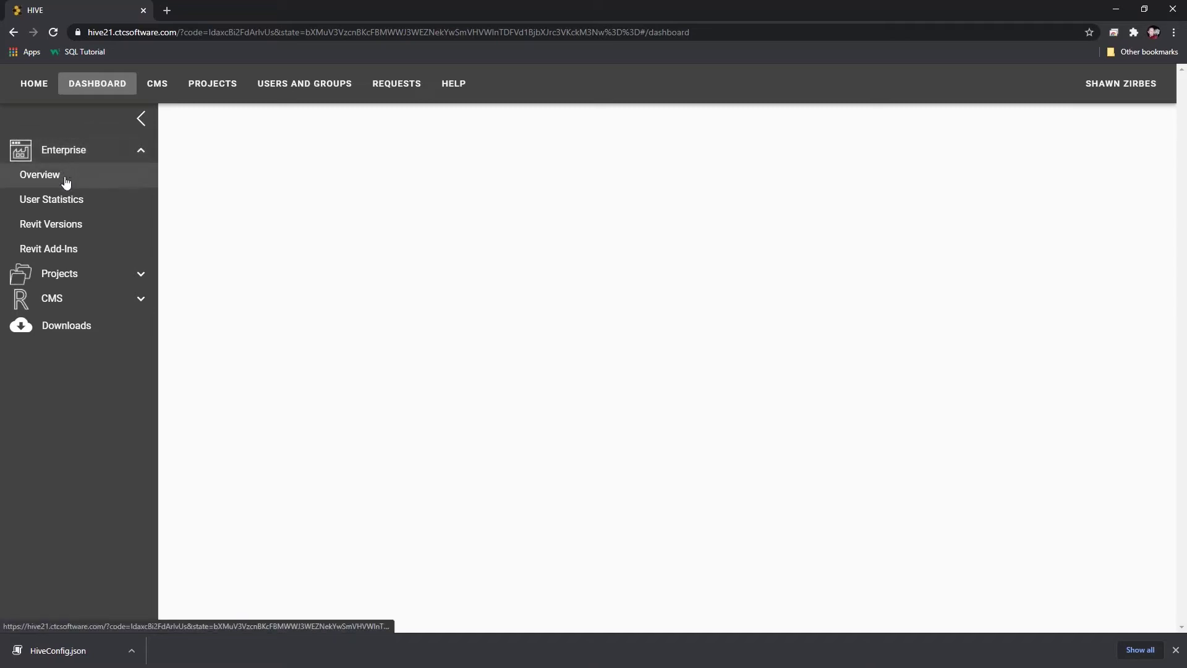
left_click(69, 176)
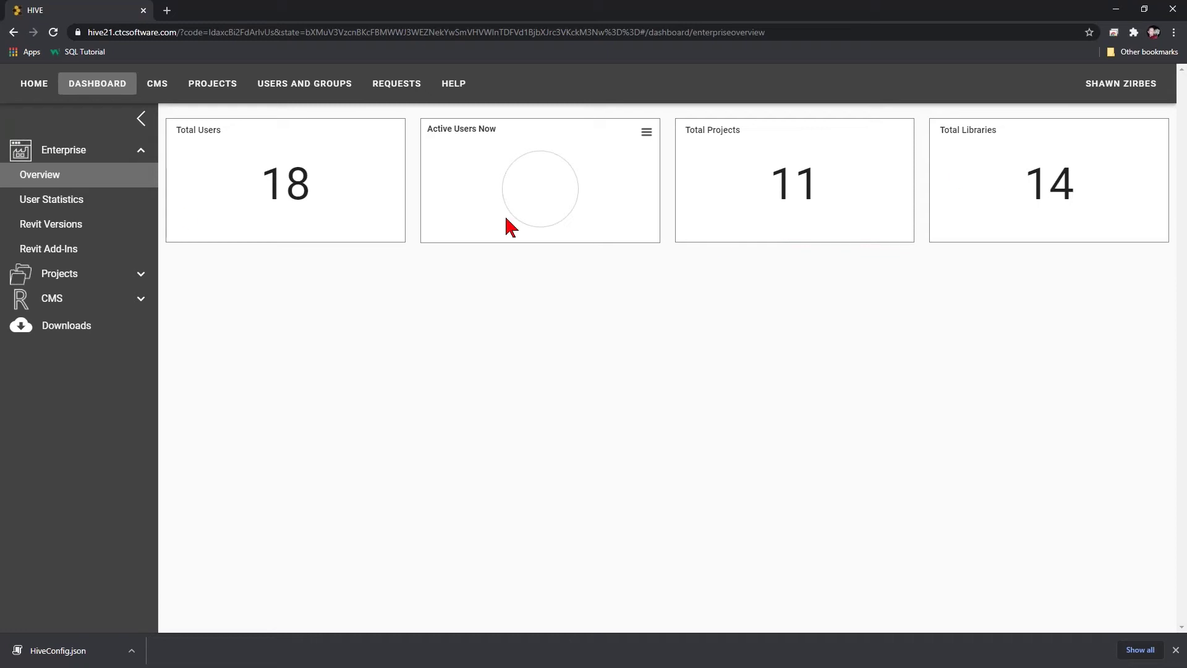
Review the enterprise user statistics, listing users for the Bloomington and St. Paul offices and for the Architecture and Civil departments.
left_click(75, 199)
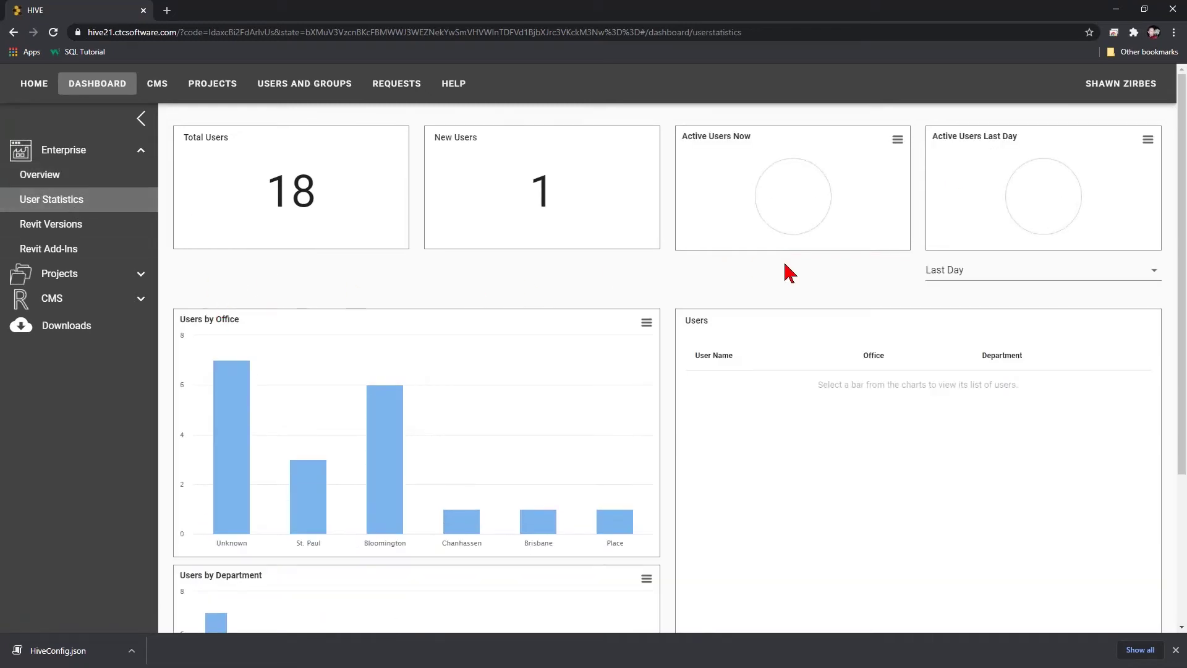
scroll(767, 309, "down", 3)
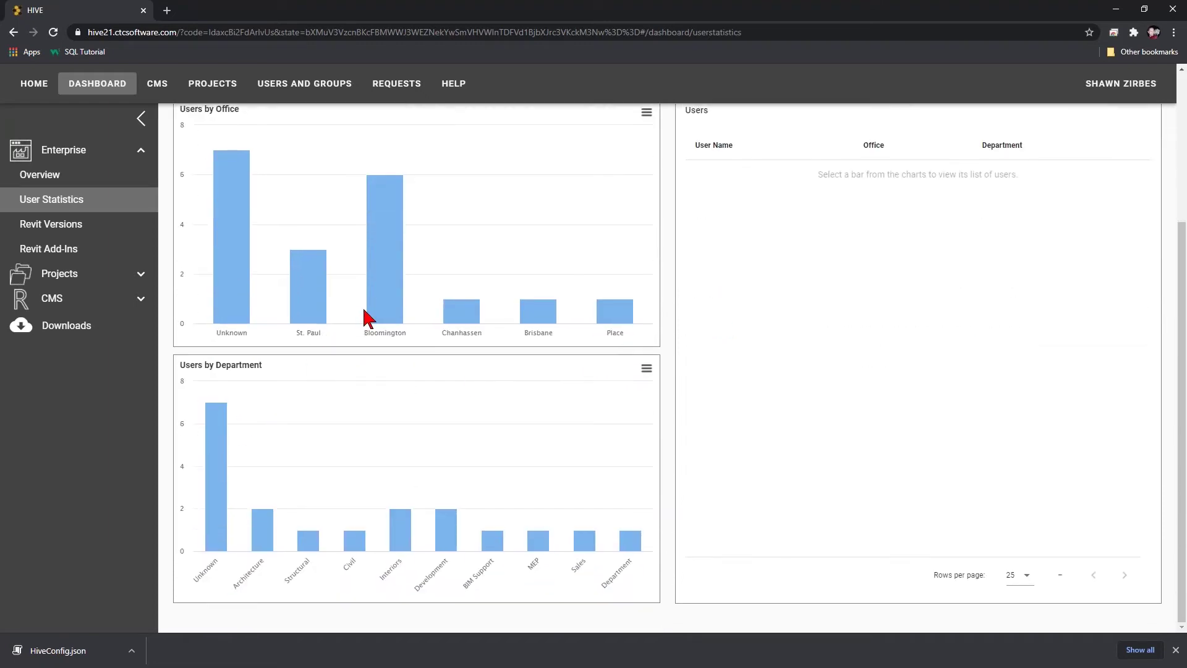
left_click(383, 297)
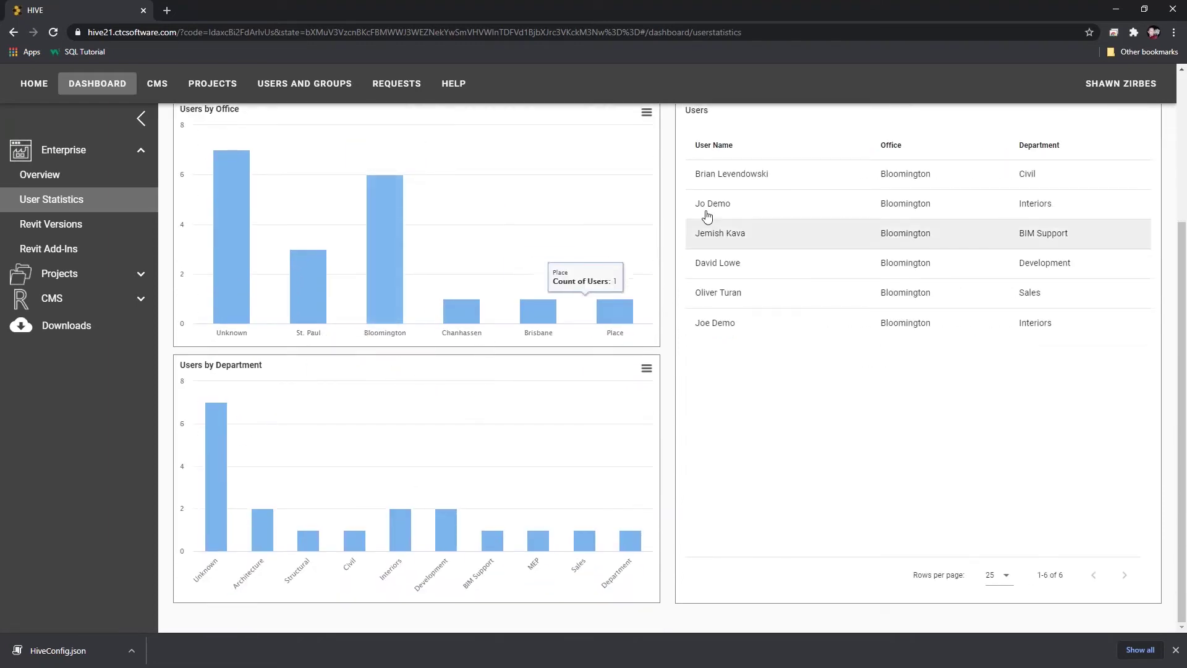
left_click(307, 309)
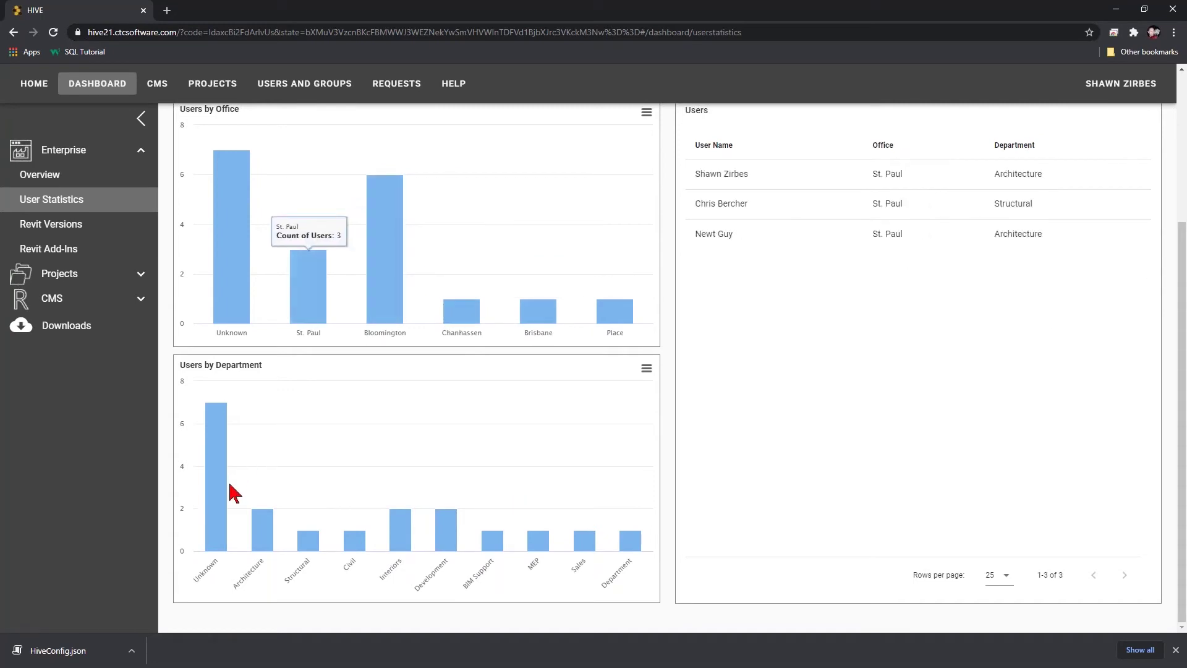
left_click(215, 526)
left_click(265, 546)
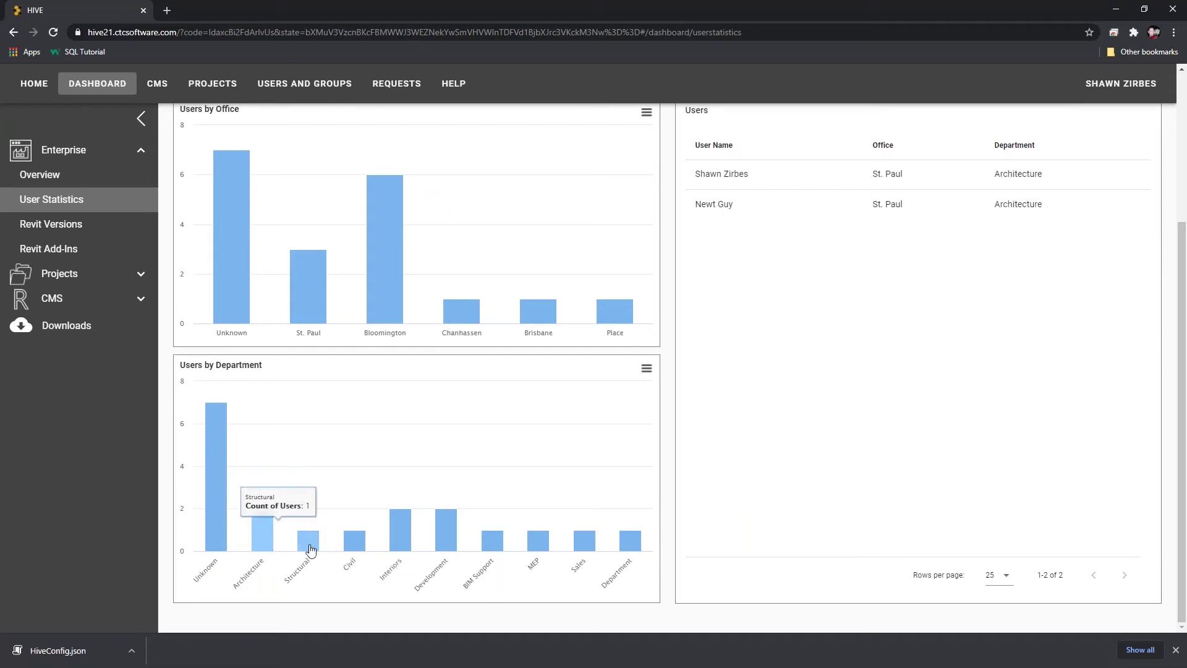
left_click(355, 544)
scroll(414, 473, "up", 4)
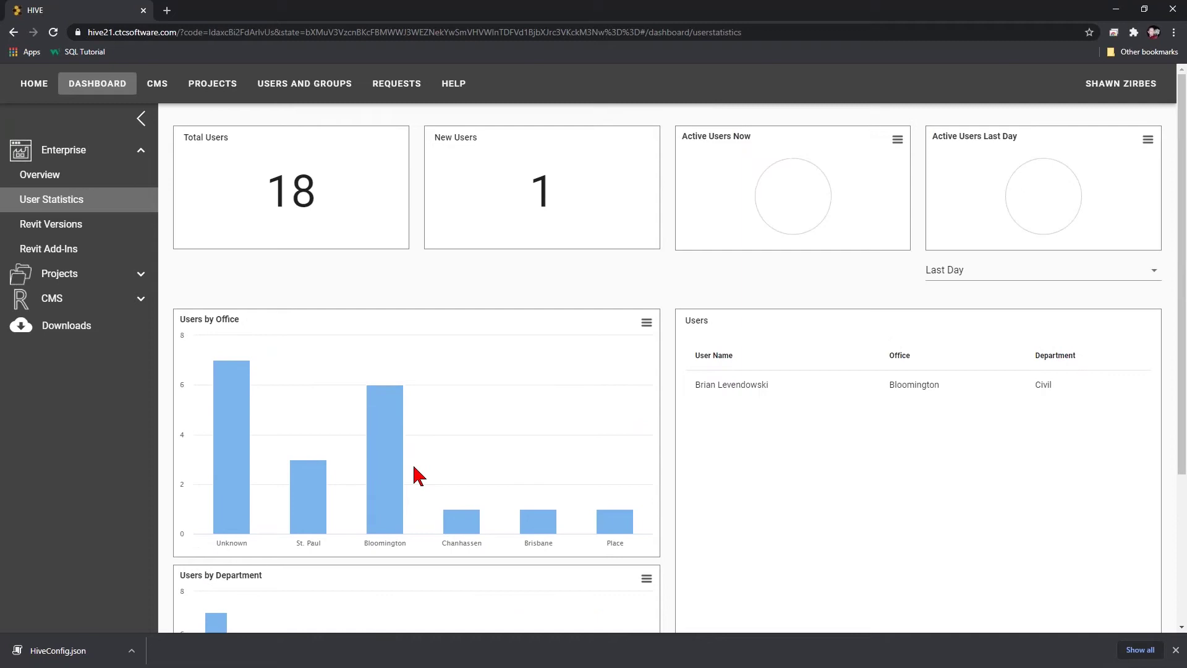
View the enterprise Revit Versions report and filter its version list to the second machine.
left_click(80, 225)
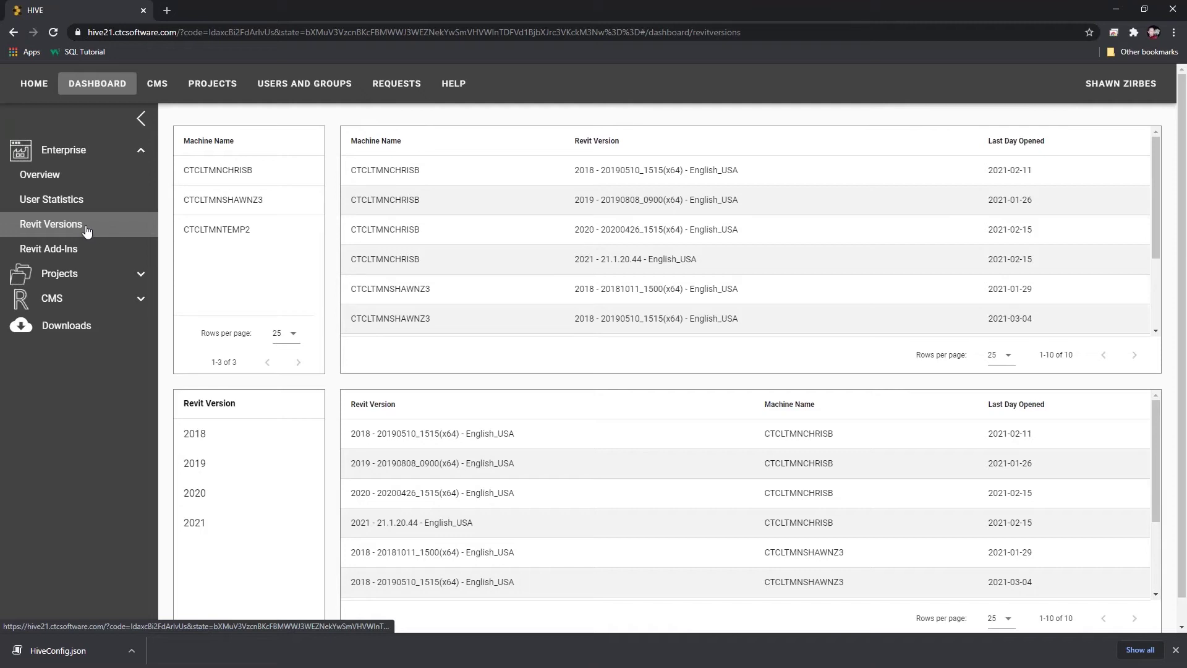
left_click(77, 254)
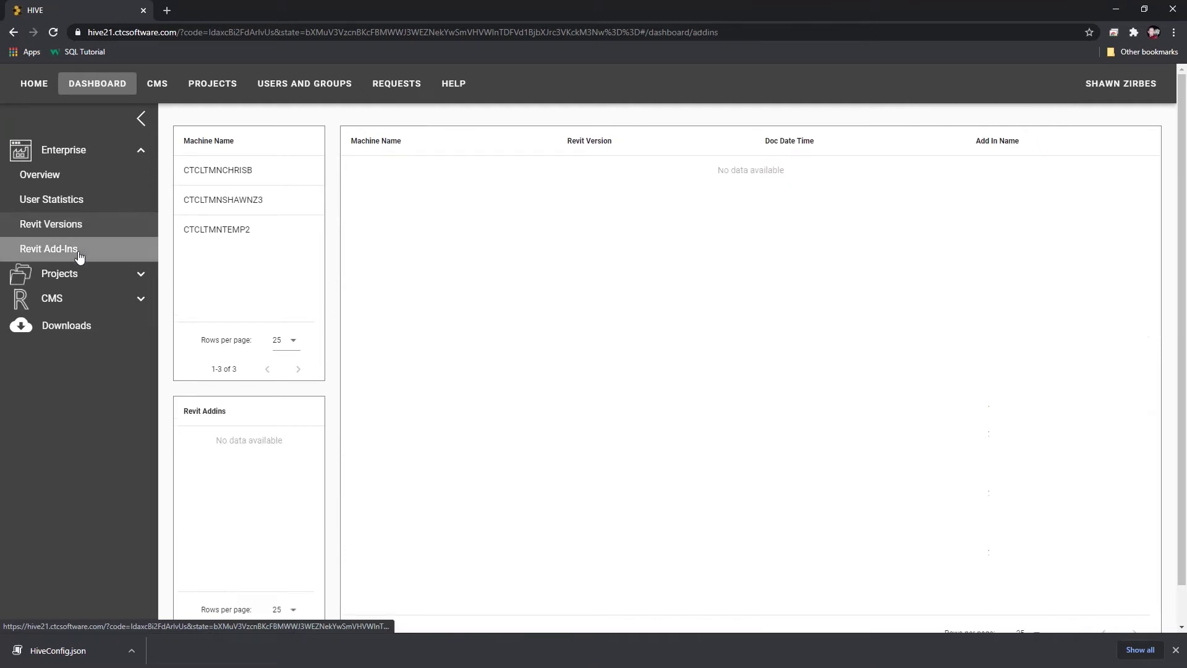
left_click(81, 229)
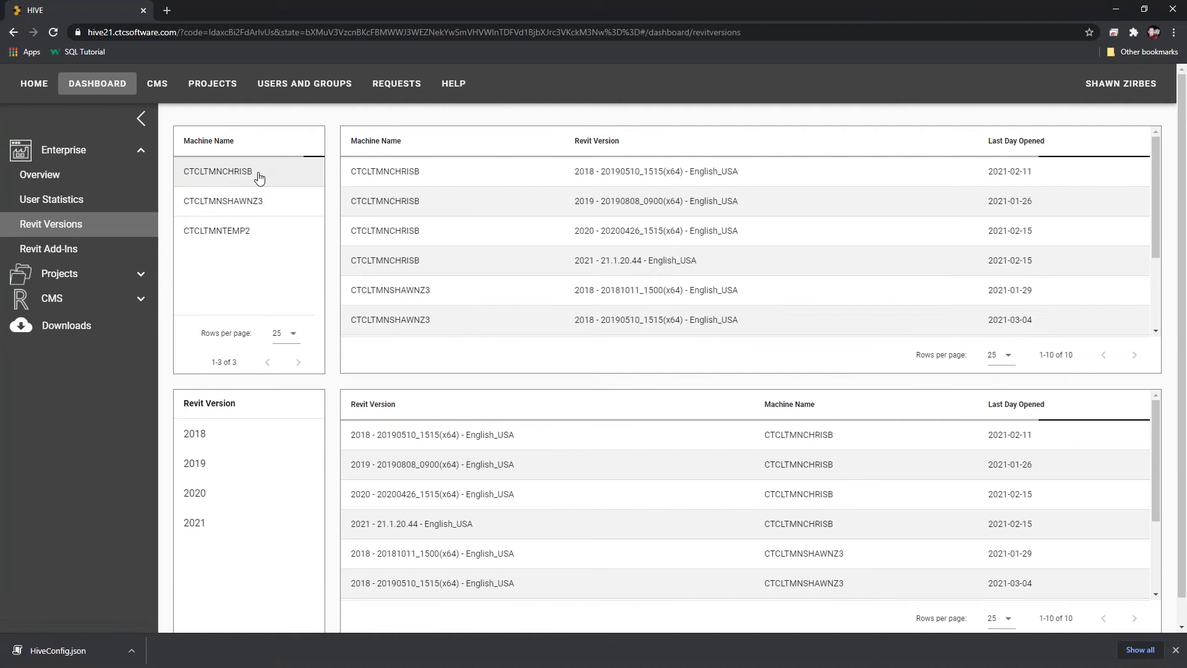
left_click(250, 200)
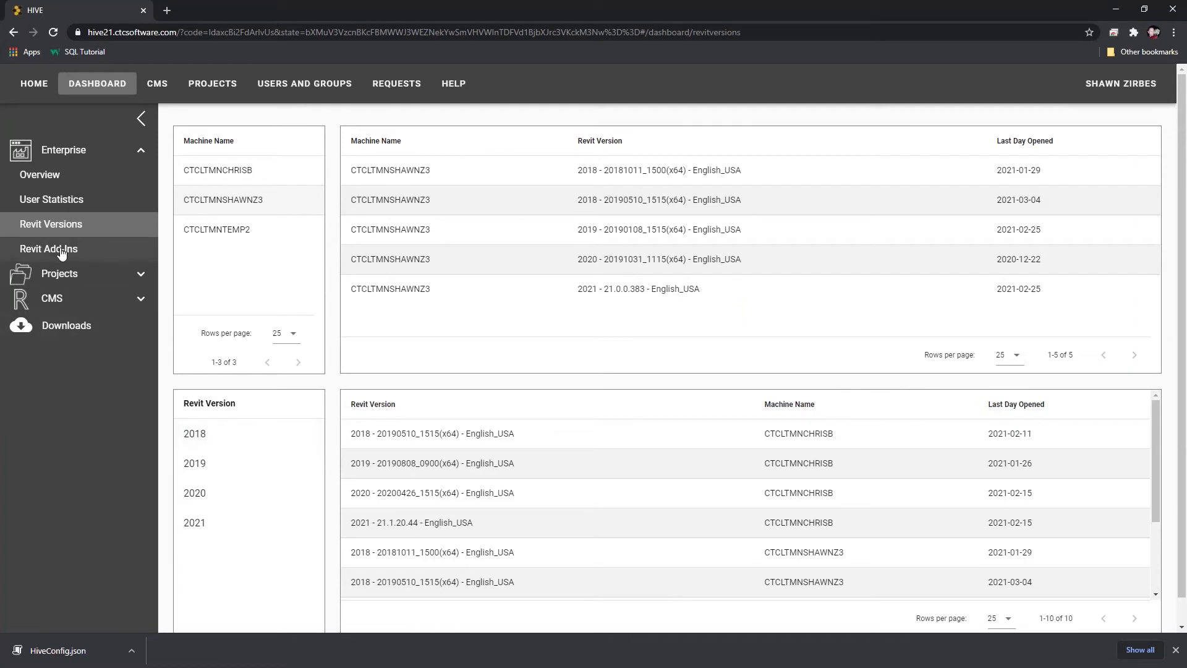
View the enterprise Revit Add-Ins report and highlight the 2021-03-04 CoordinationModelUIApplication entry.
left_click(37, 249)
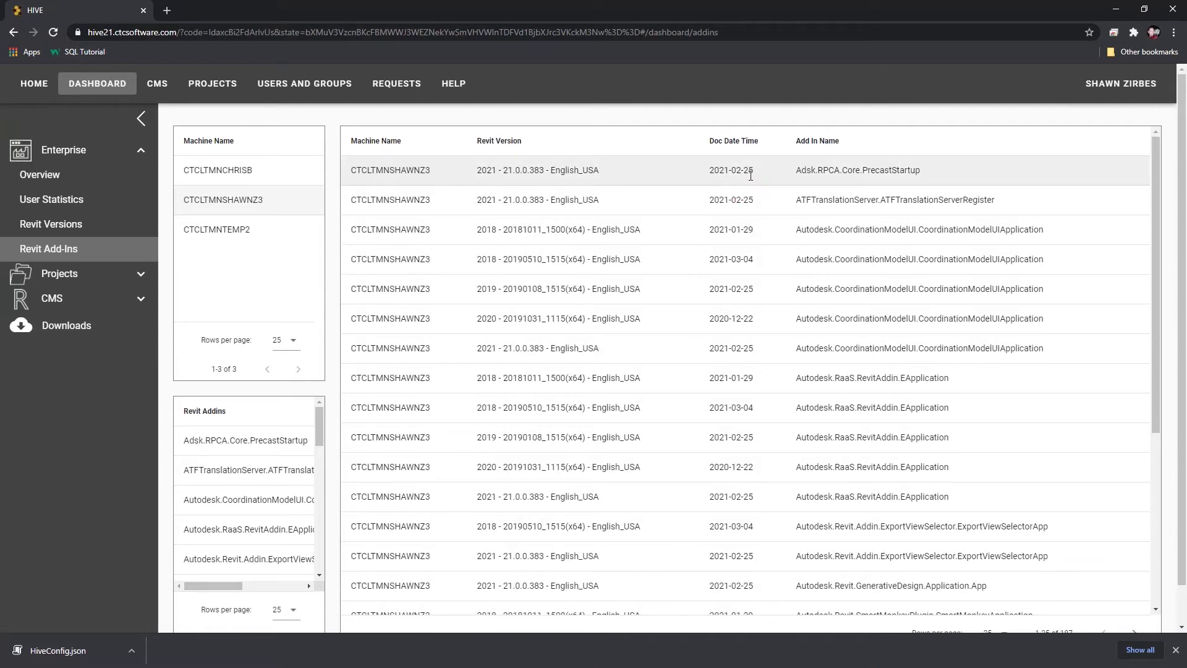
left_click_drag(712, 258, 754, 260)
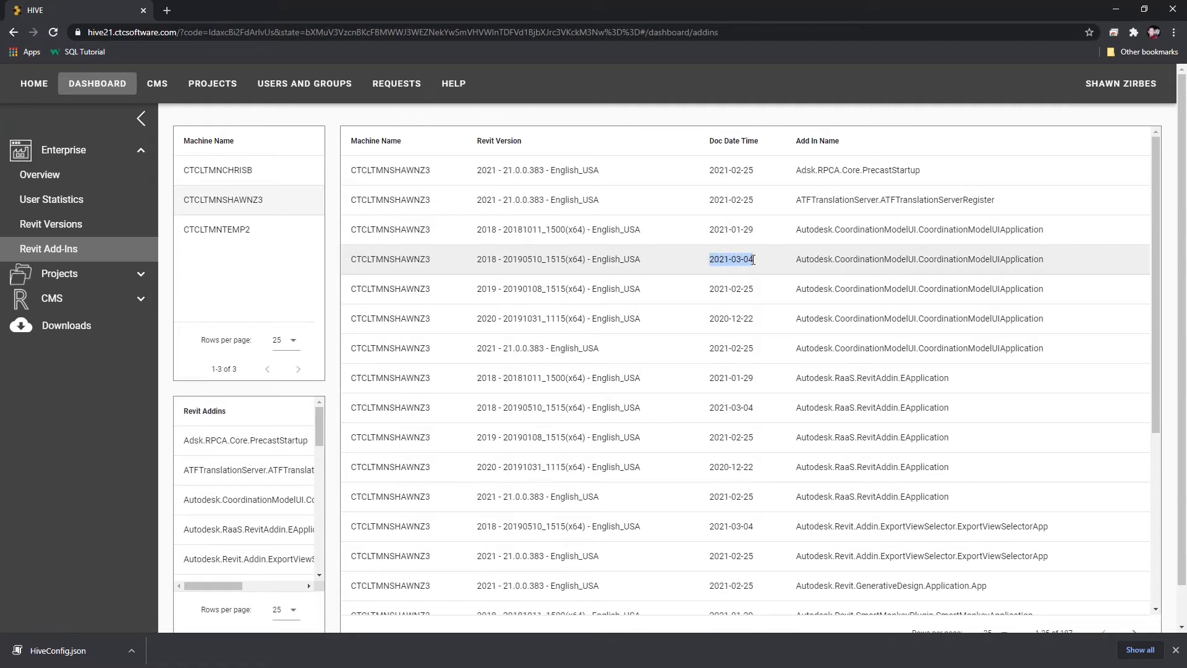
left_click_drag(1057, 258, 370, 267)
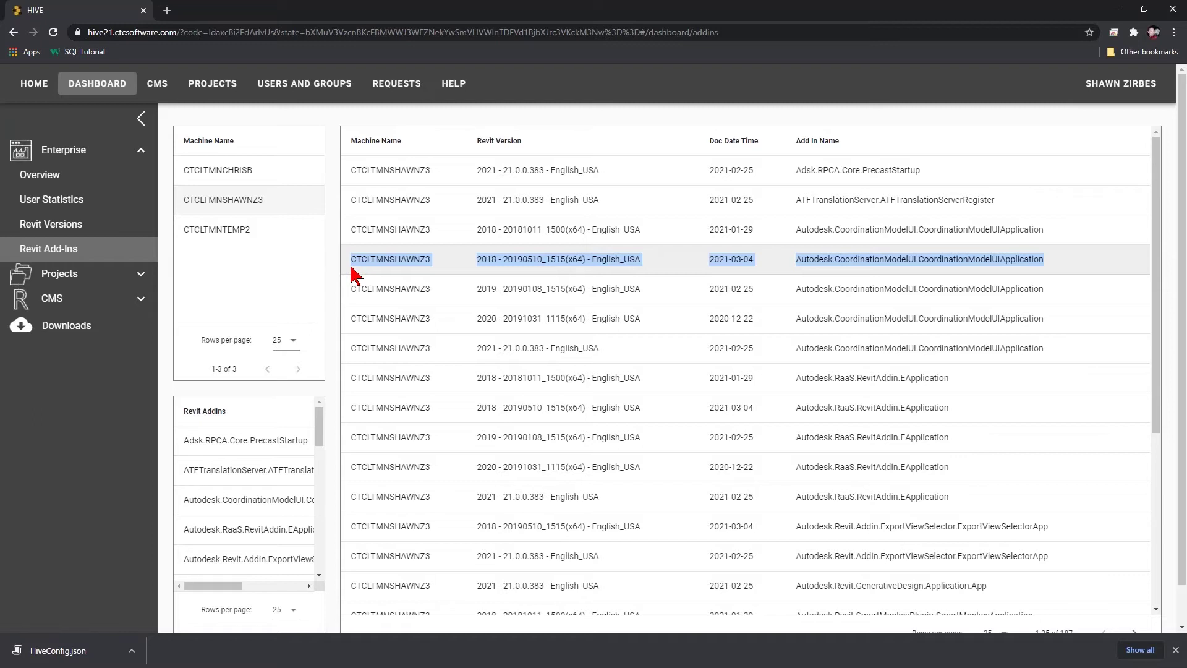
Collapse the Enterprise reports and expand the list of Projects dashboard reports.
left_click(143, 154)
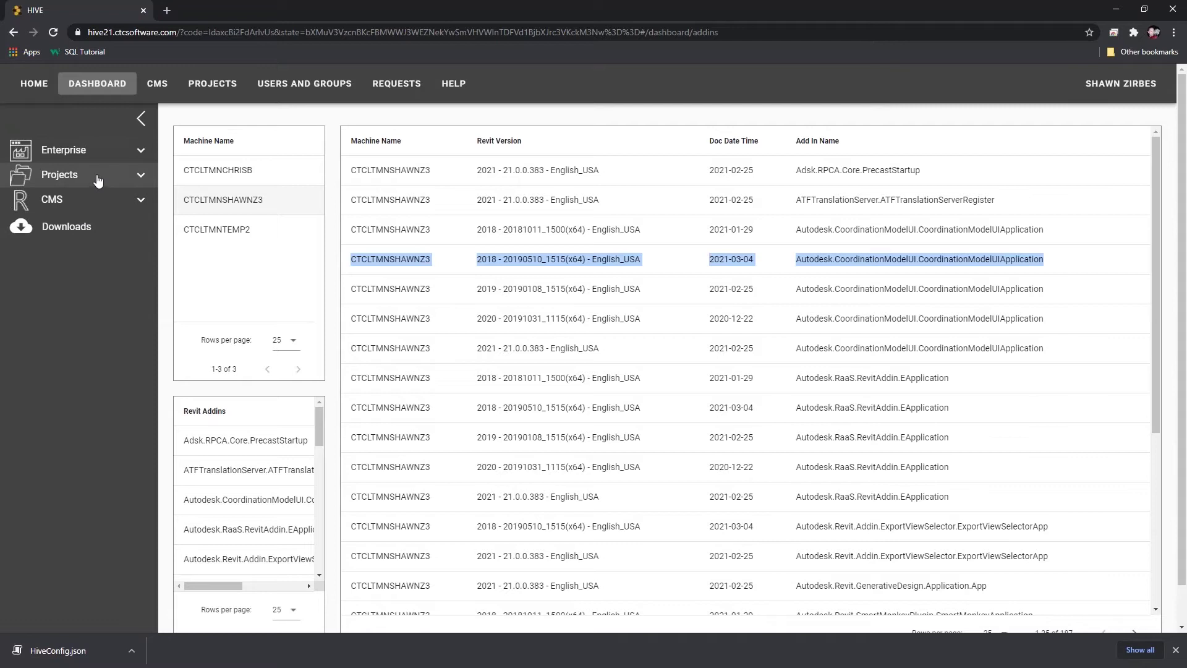
left_click(99, 176)
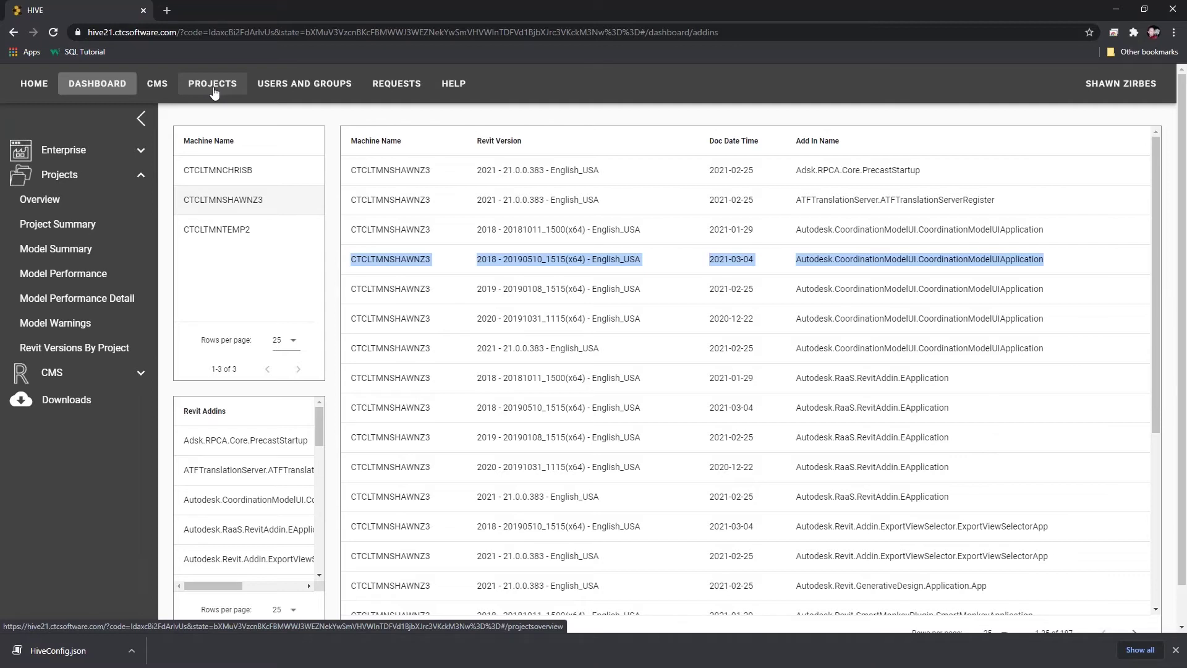
Review the Projects Overview charts for largest models, approaching deadlines, project and contributor hours, save to central duration and file open duration.
left_click(85, 211)
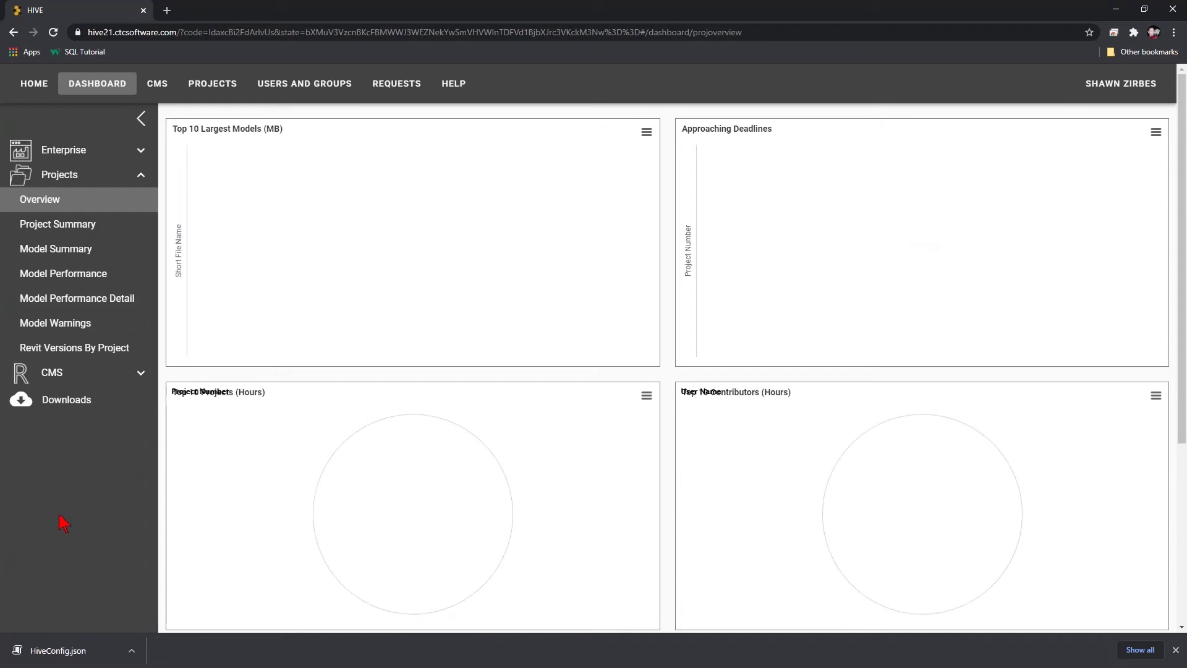
mouse_move(427, 176)
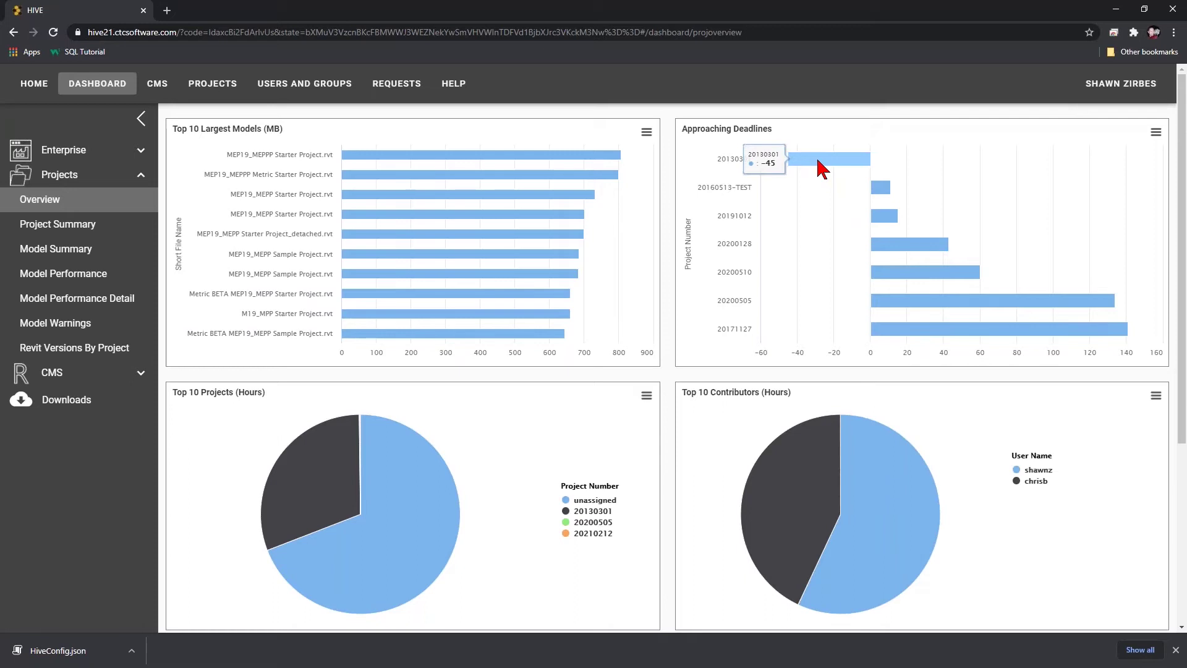
scroll(556, 365, "down", 1)
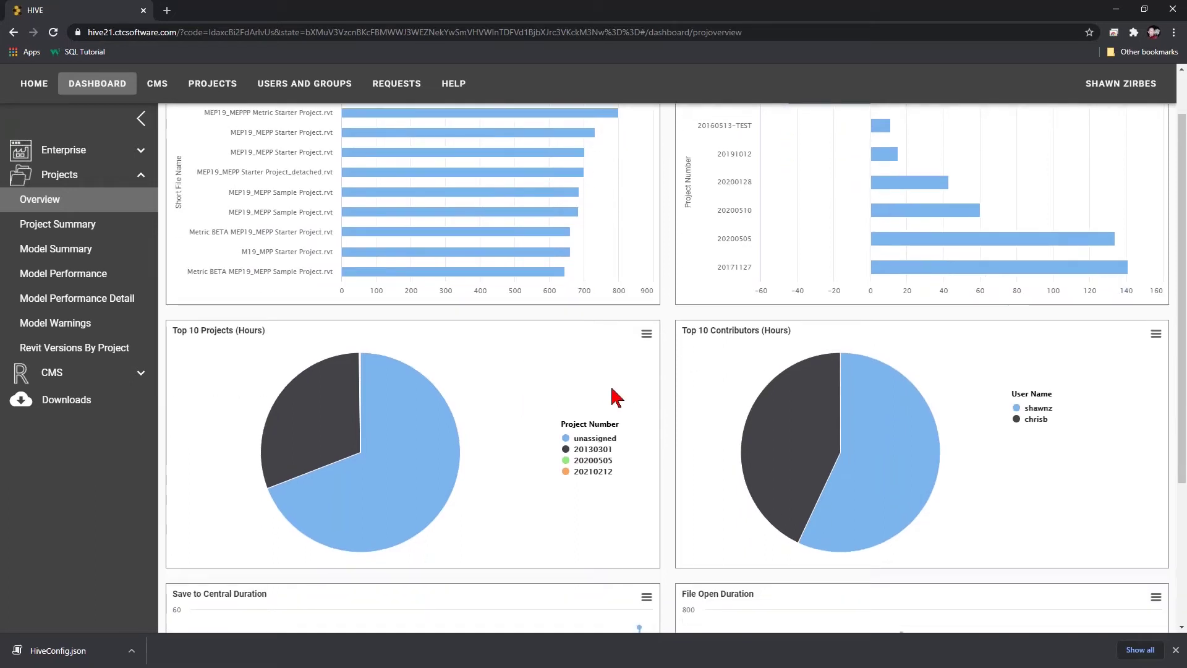
scroll(617, 395, "down", 1)
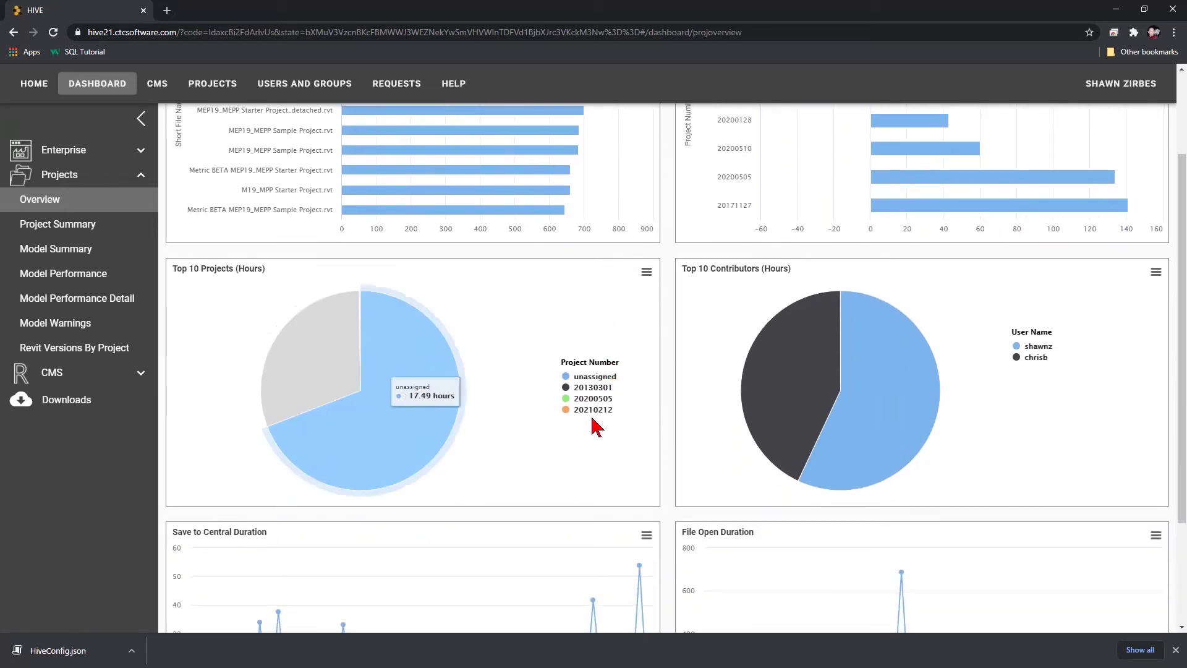
scroll(676, 464, "down", 3)
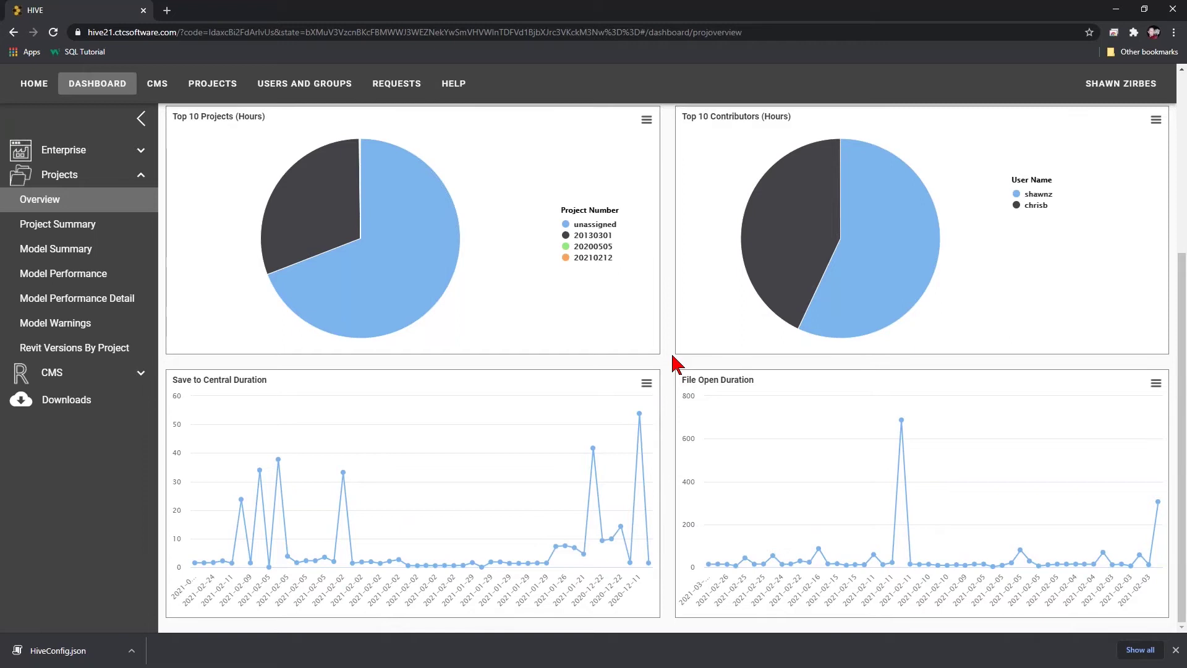
View the Project Summary report for project 20130301, including its contributors, edited items and largest models.
left_click(48, 226)
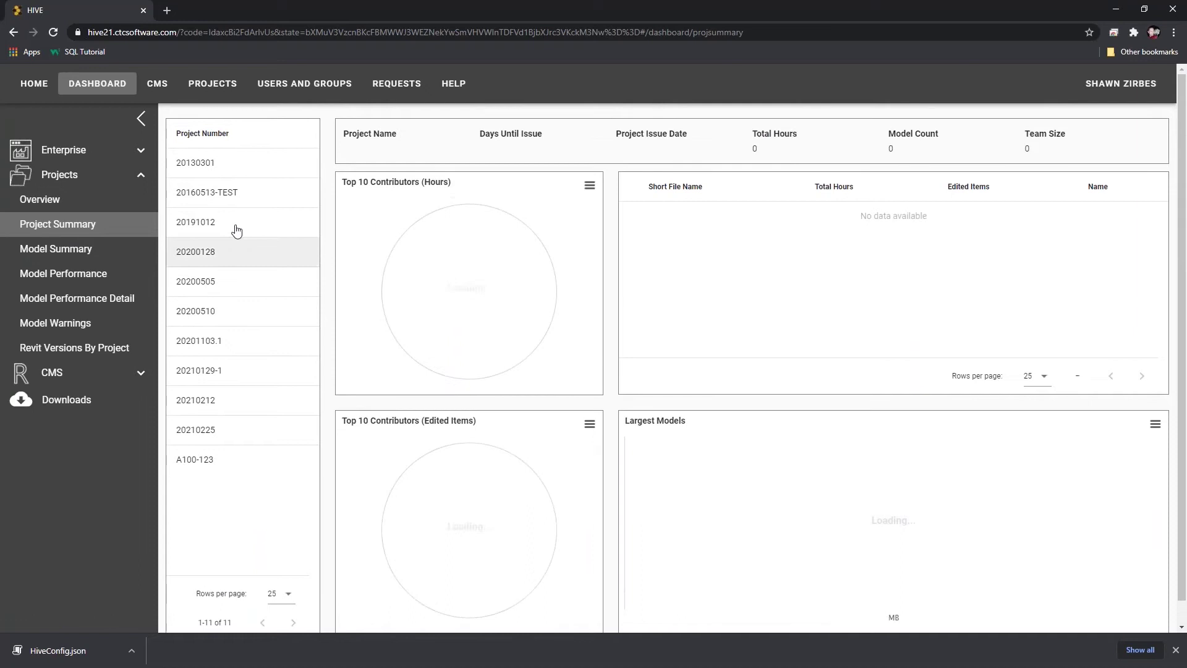
left_click(211, 169)
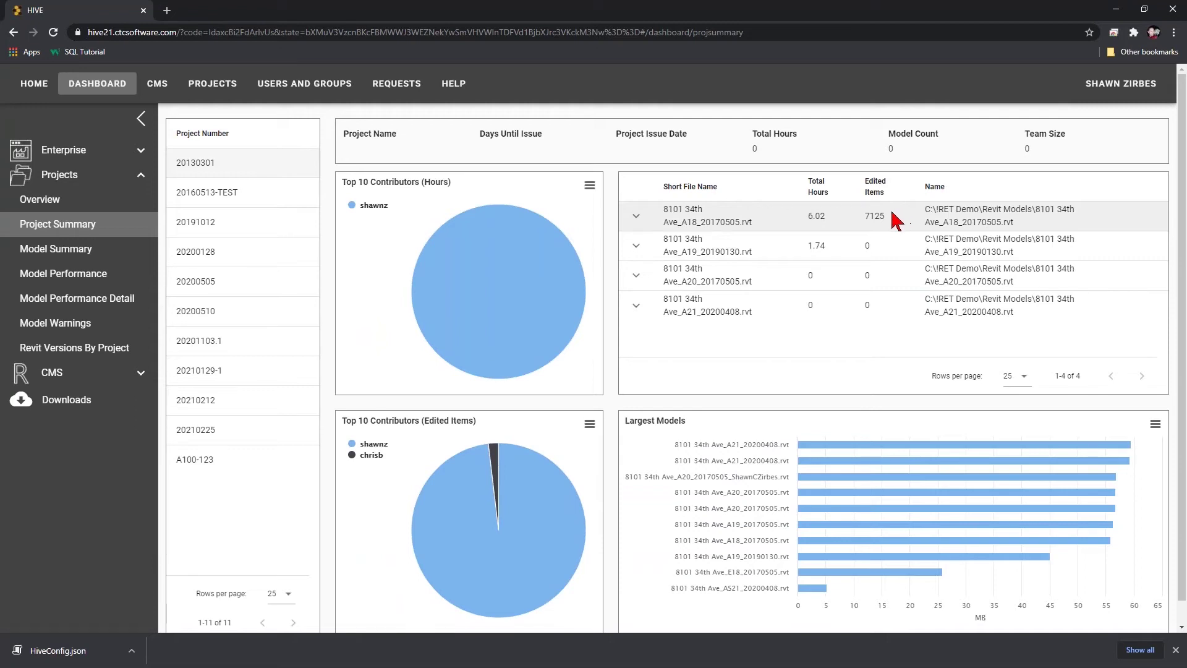
scroll(720, 473, "down", 1)
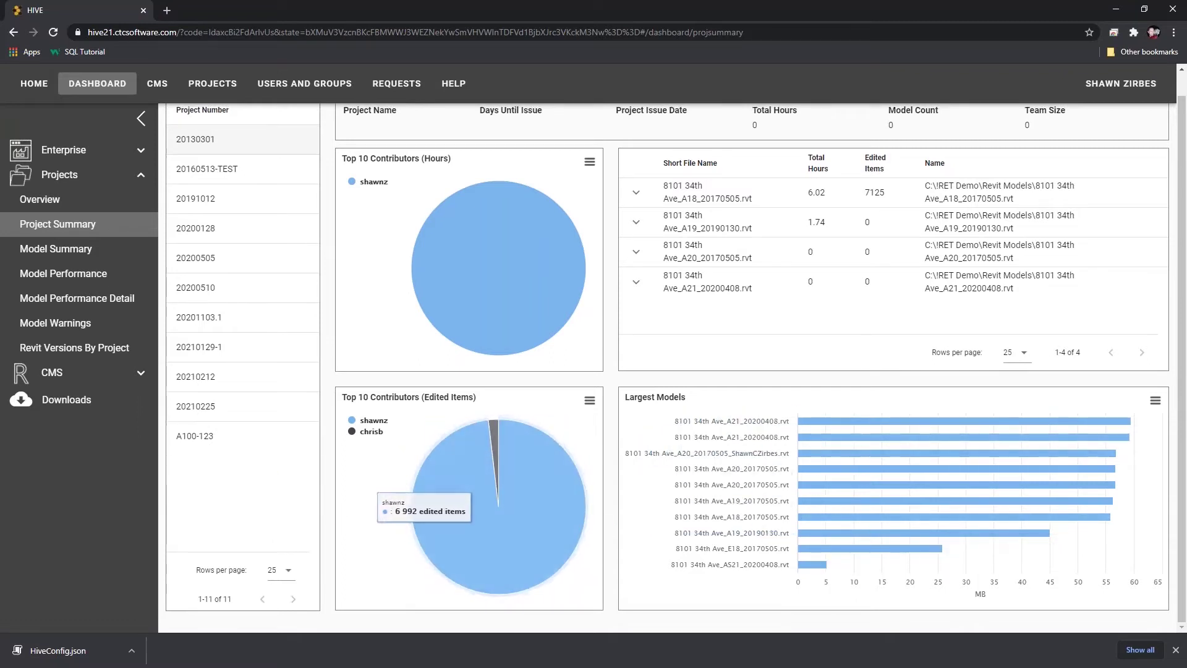
View the Model Summary report for 8101 34th Ave_A18_20170505.rvt, including its links, view counts and save to central duration.
left_click(75, 259)
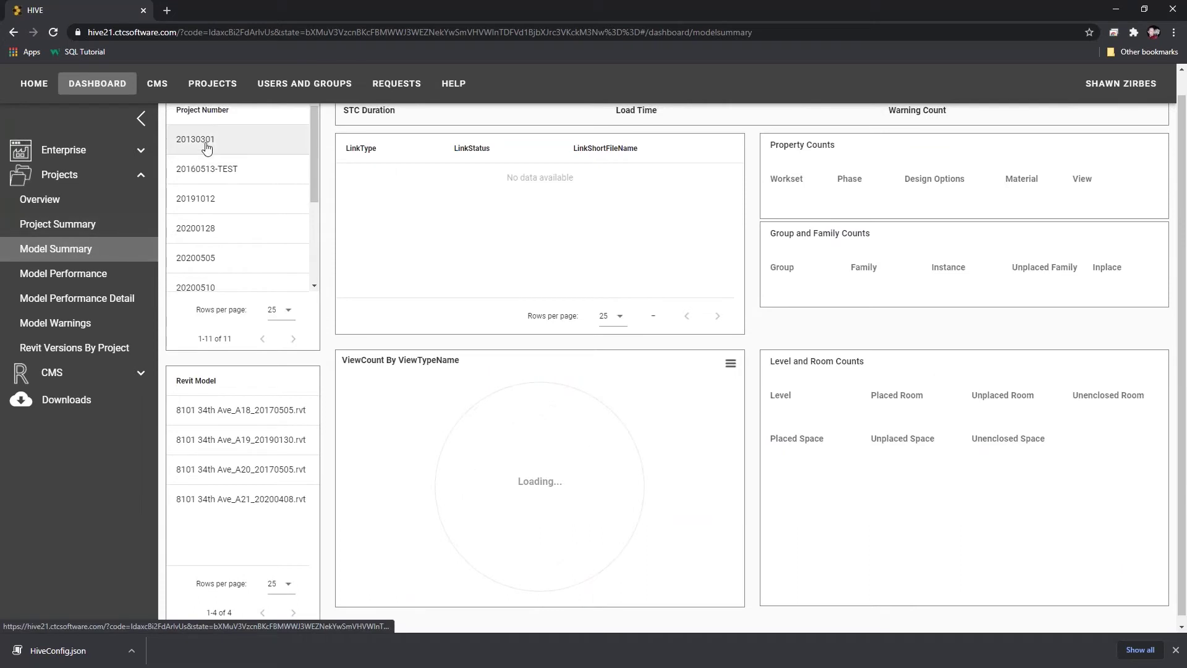
left_click(239, 411)
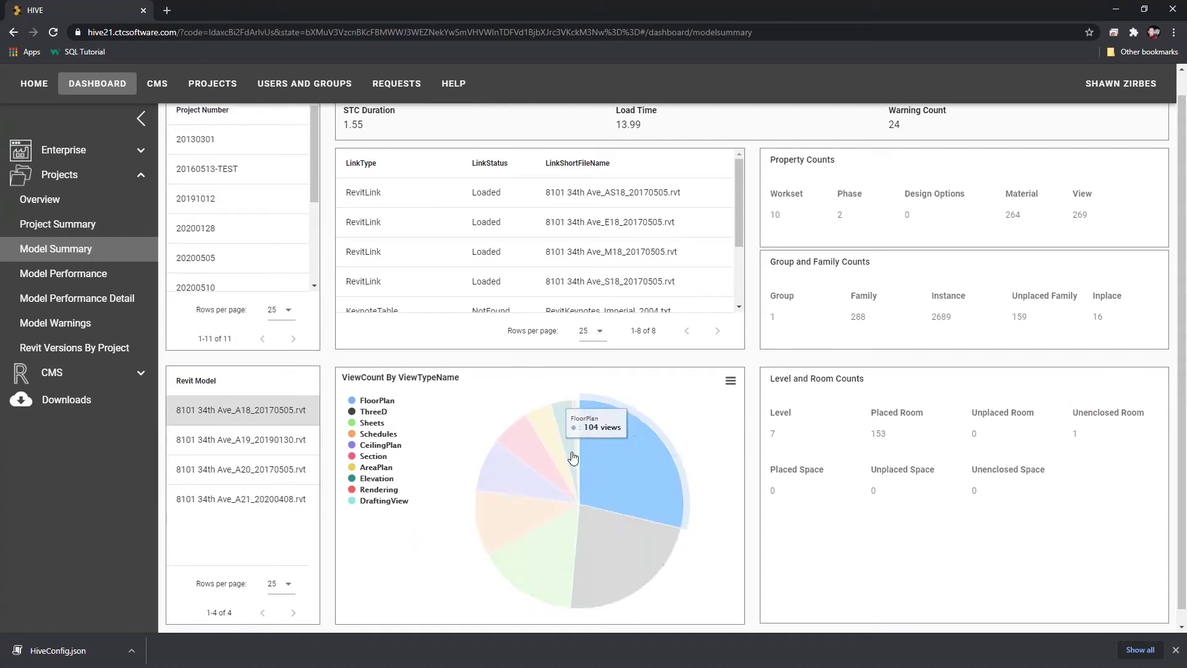
scroll(612, 544, "up", 1)
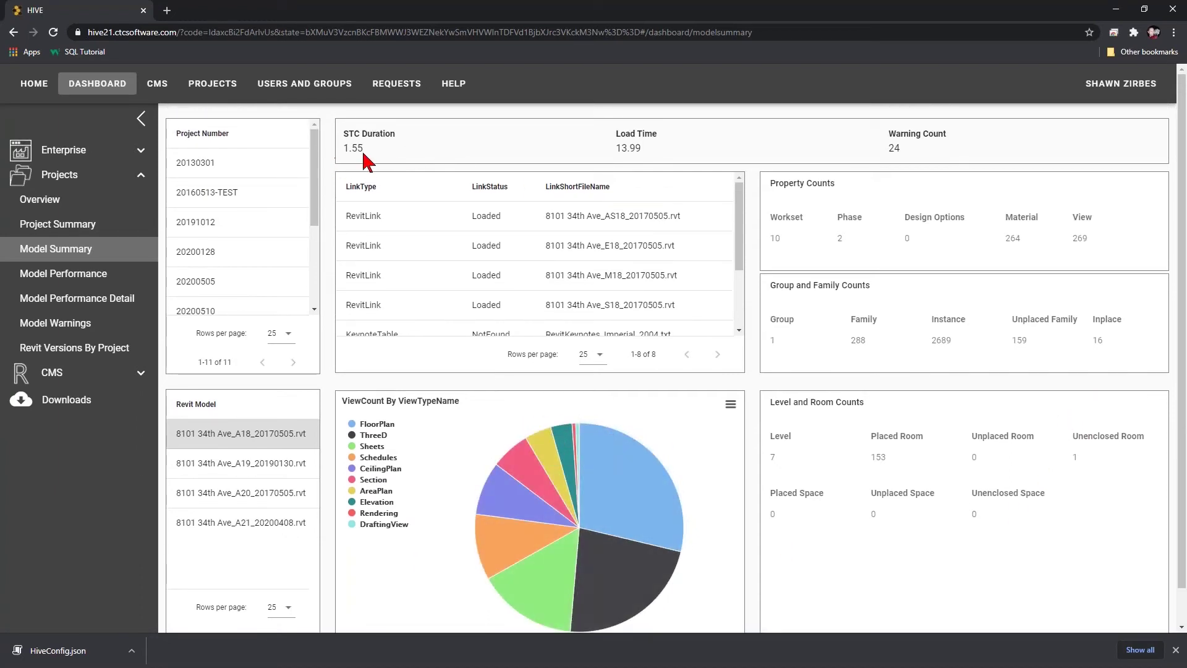
View the Model Performance report and inspect data points in the Save to Central Duration, File Open Duration and Model Warnings charts.
left_click(113, 279)
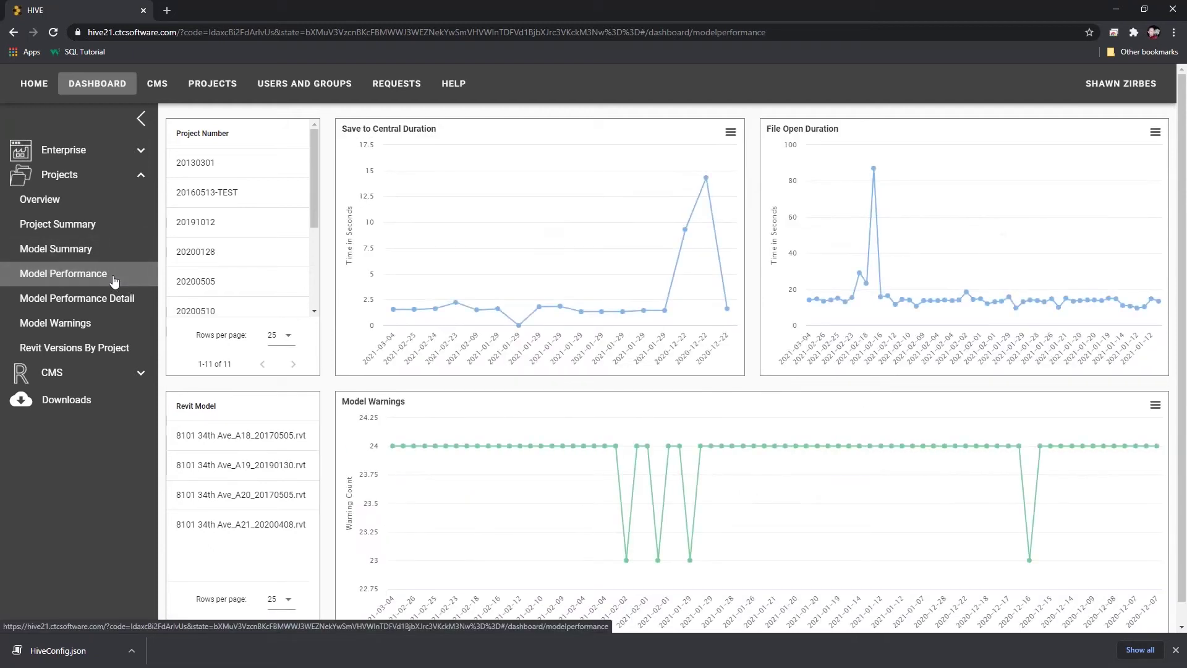
mouse_move(391, 310)
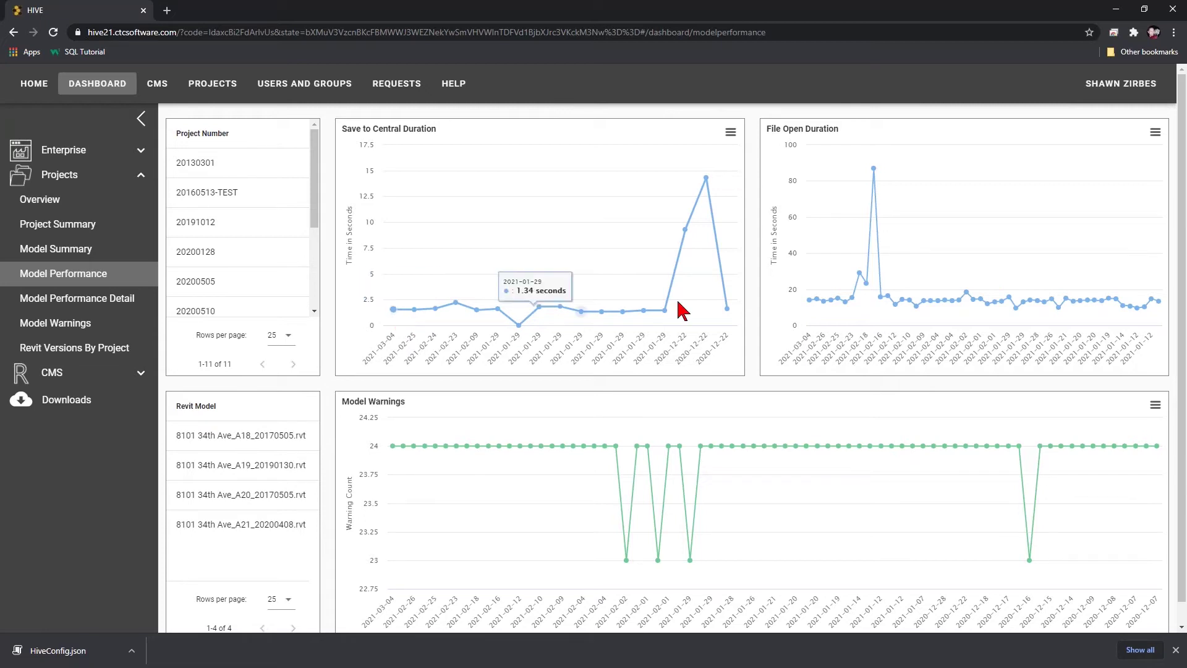
mouse_move(809, 303)
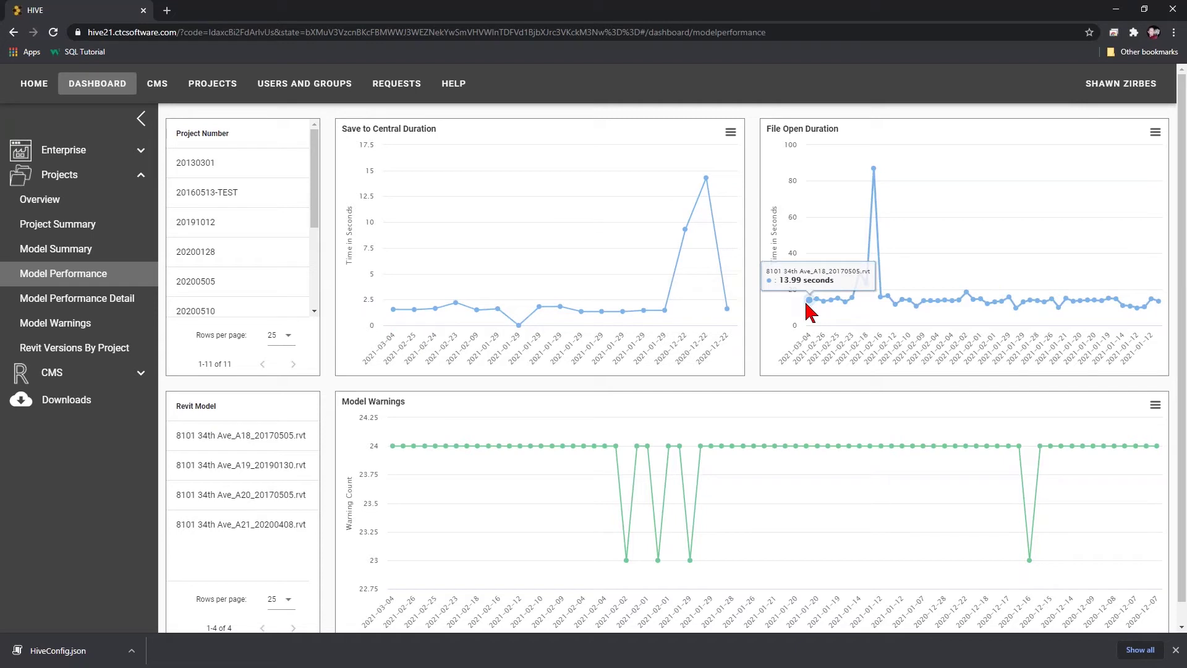
mouse_move(392, 444)
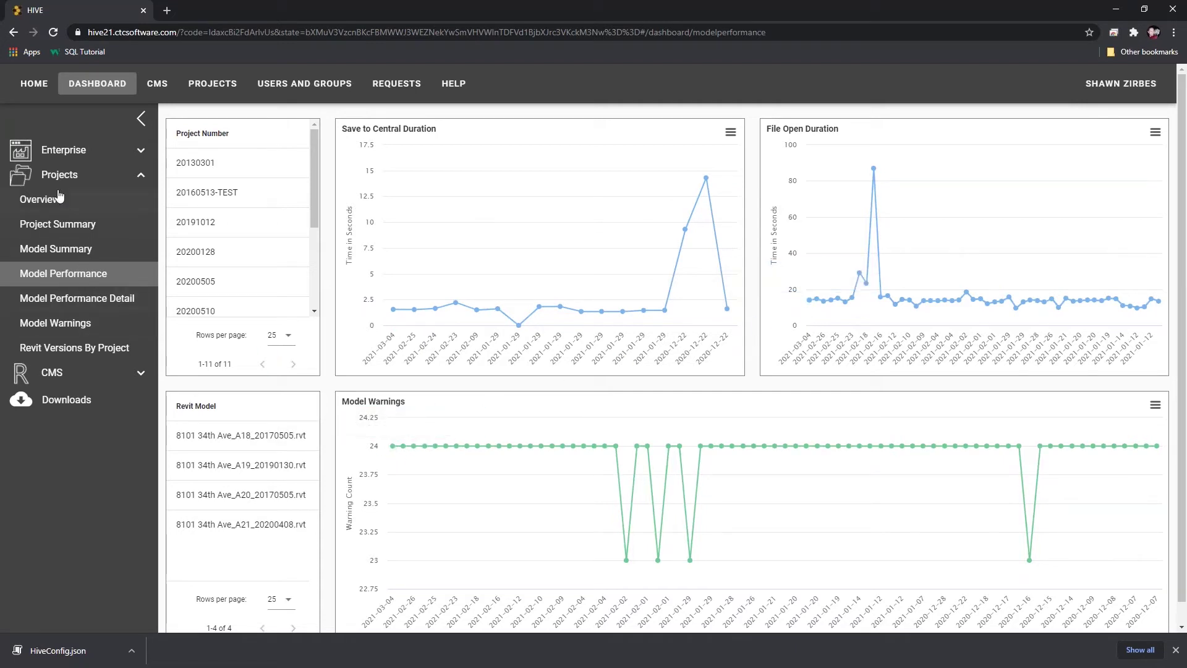
View the Model Warnings report and the Revit Versions By Project report.
left_click(71, 330)
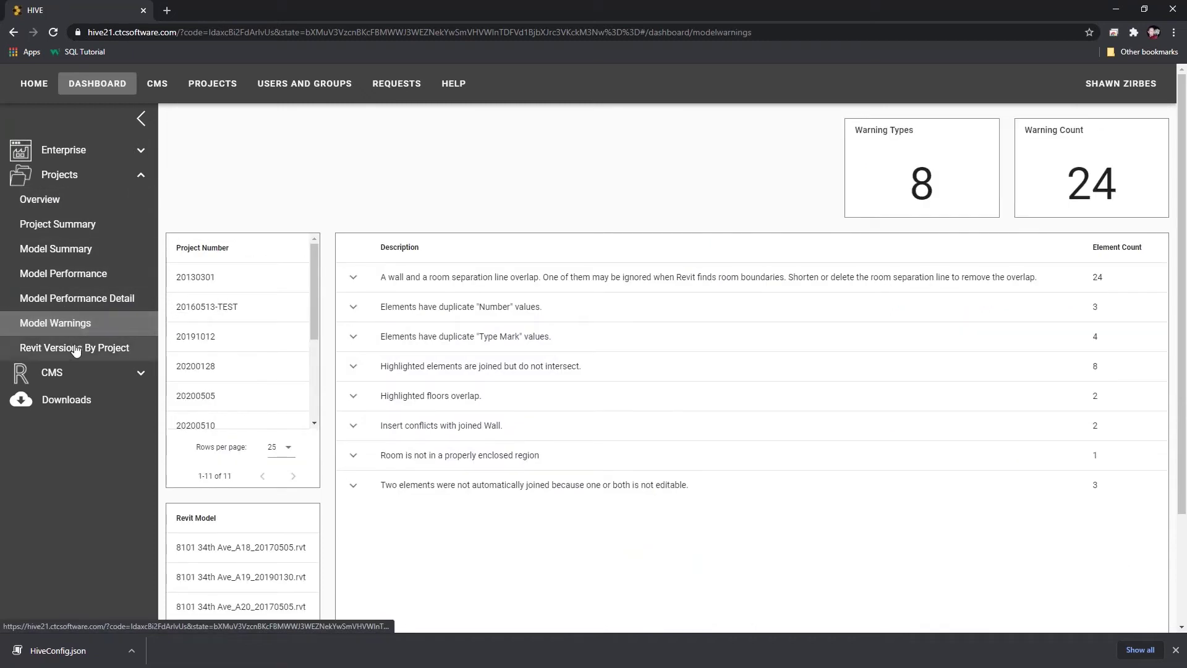
left_click(73, 350)
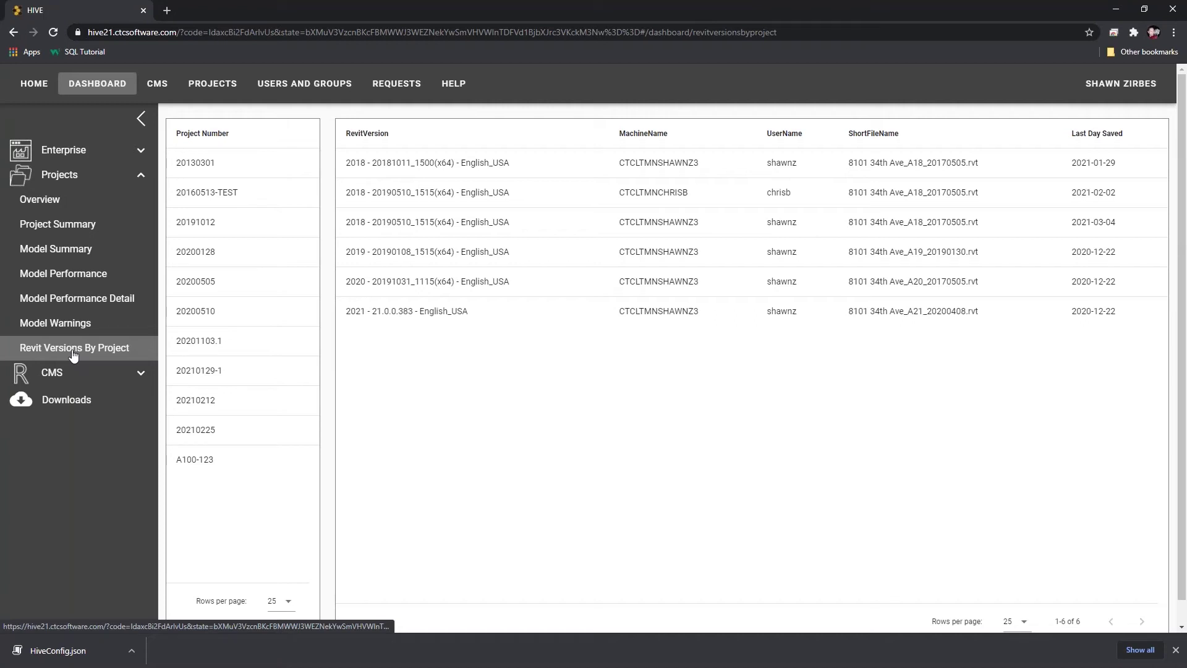
Open the CMS Overview report and highlight the Total Content and Total Favorites figures.
left_click(56, 372)
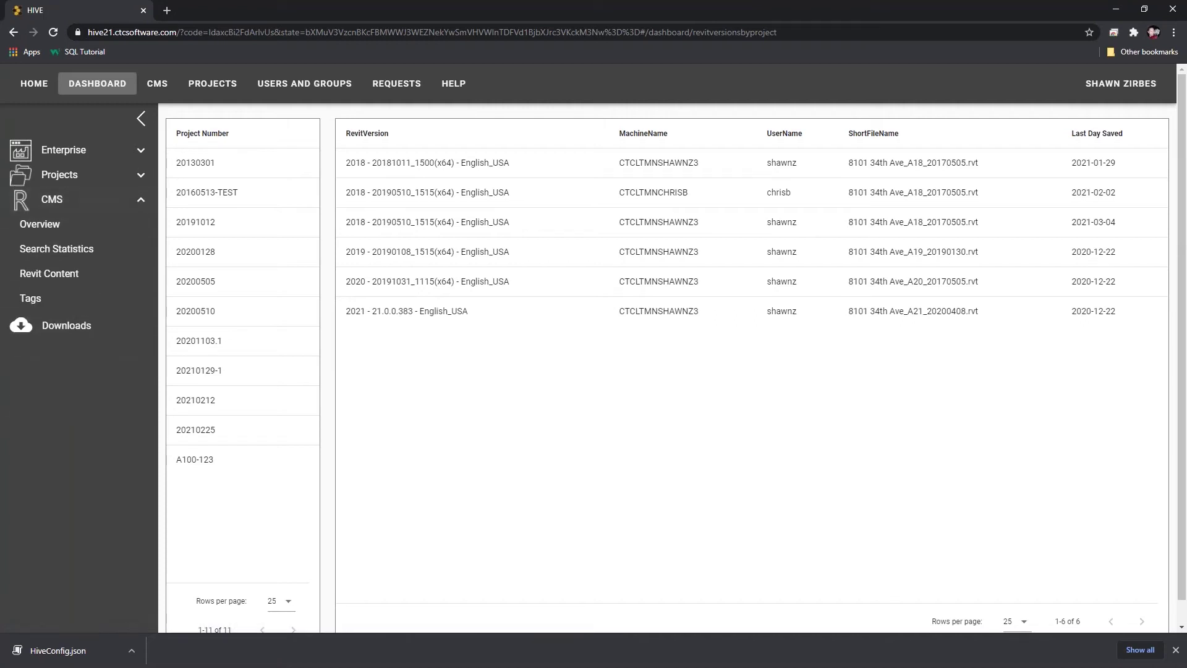
left_click(53, 225)
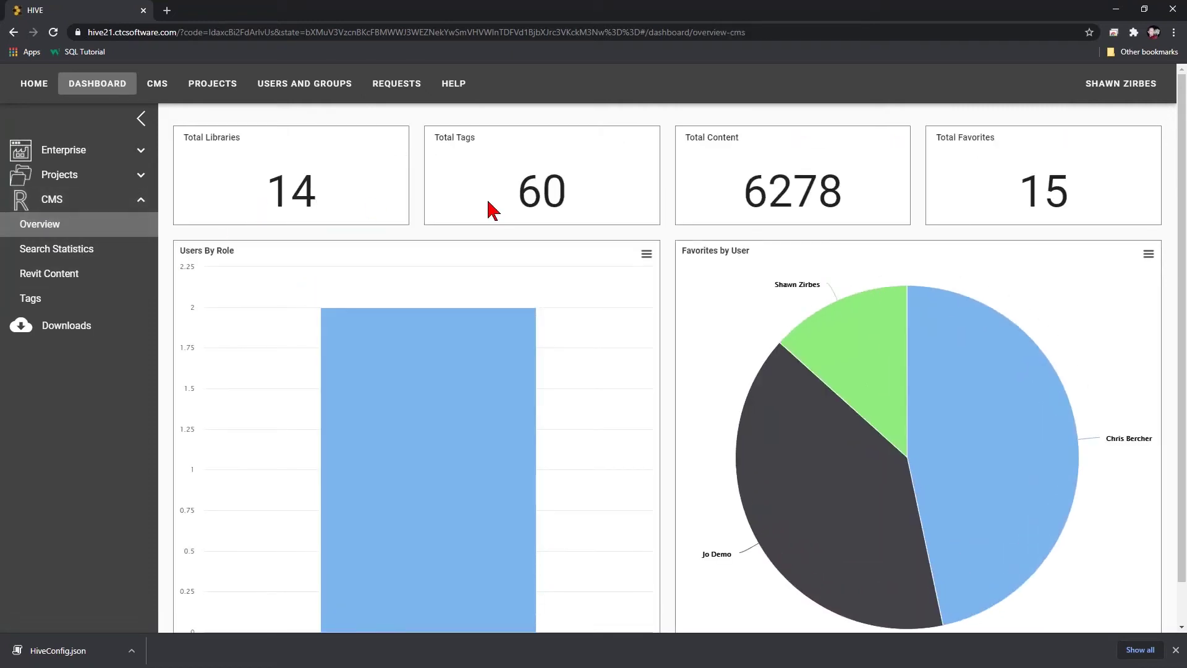
left_click_drag(744, 189, 843, 199)
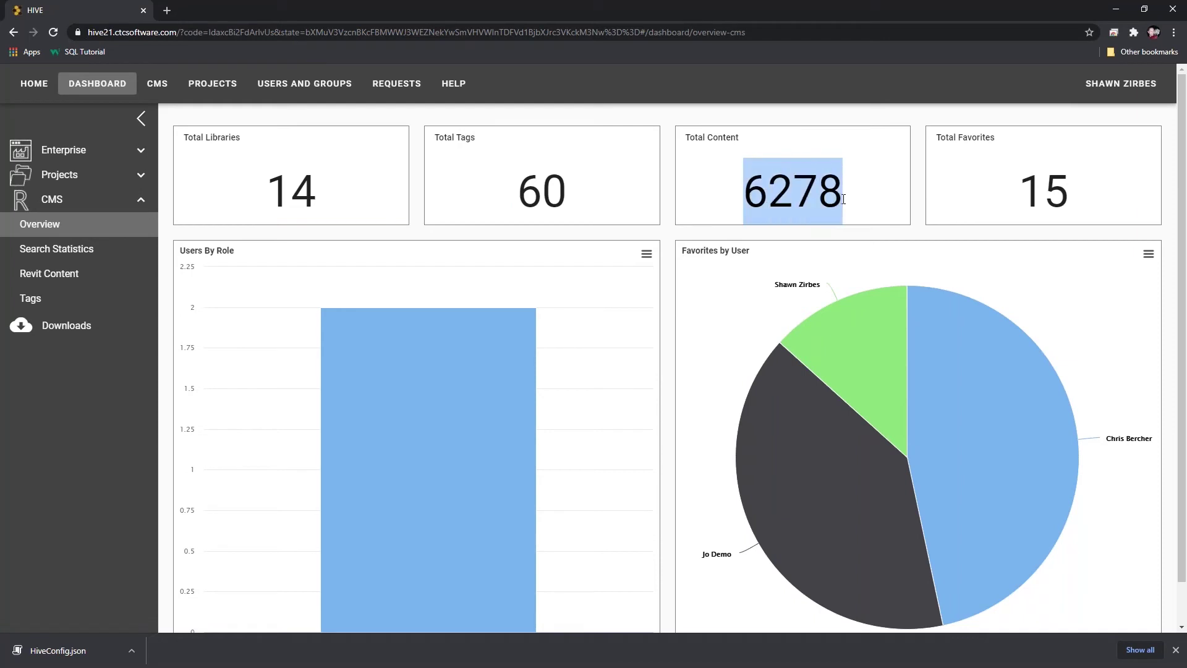
left_click_drag(1018, 192, 1076, 207)
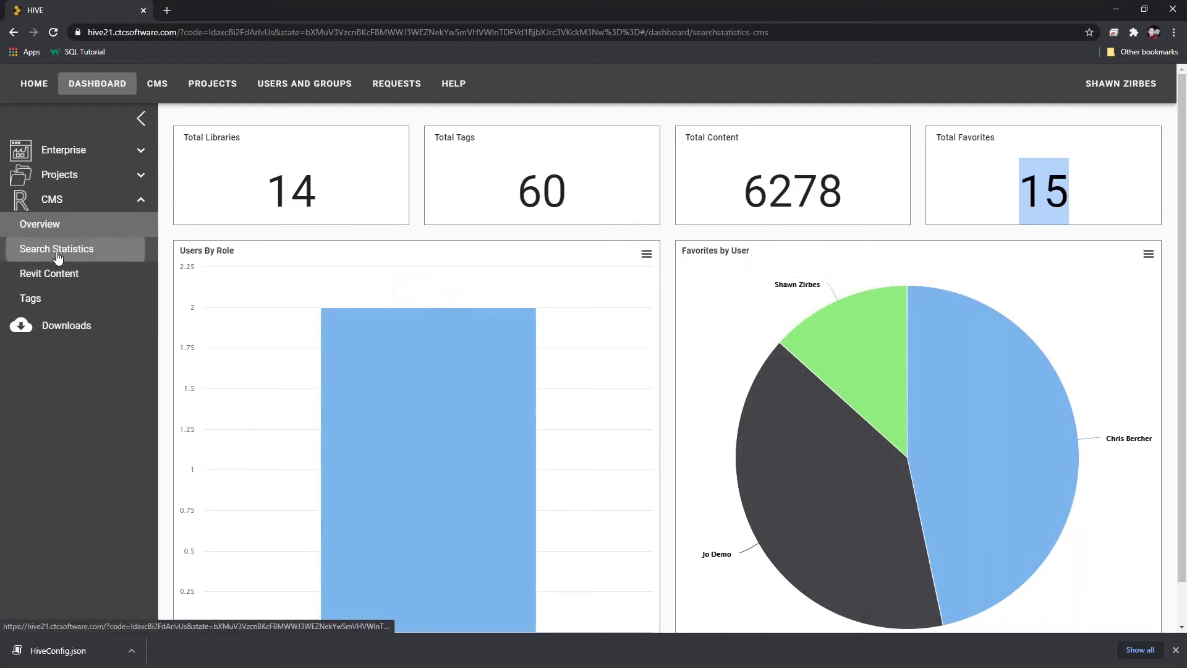
Open the CMS Search Statistics report and filter it to a St. Paul user from the Users by Office list.
left_click(57, 254)
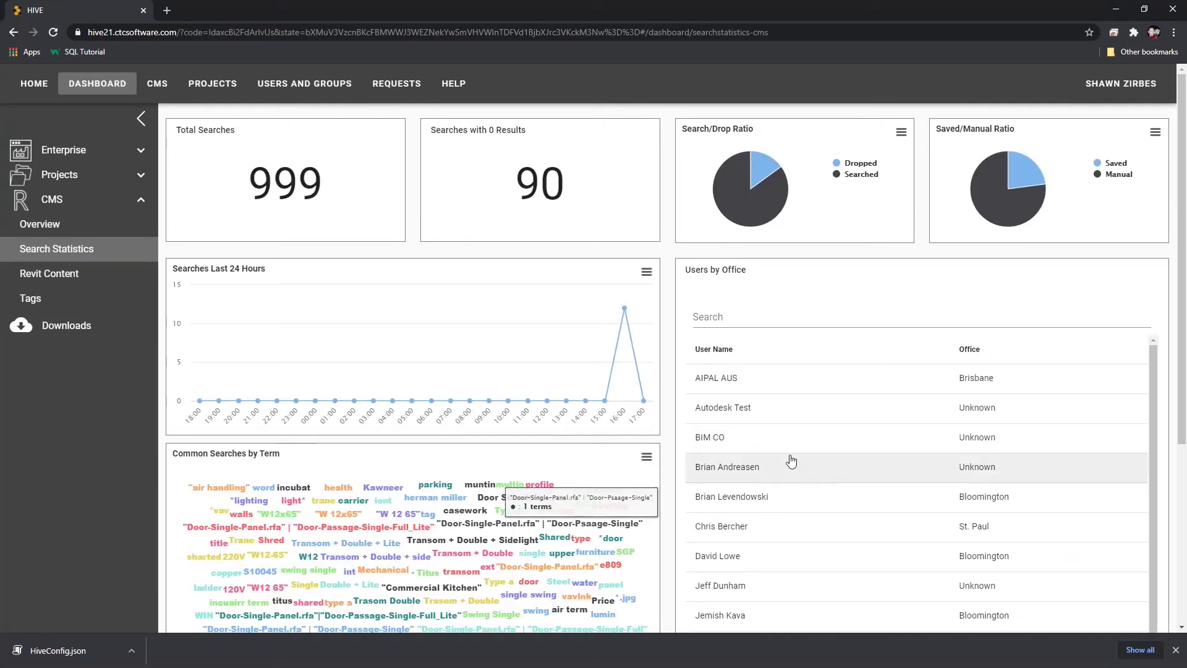
scroll(750, 513, "down", 6)
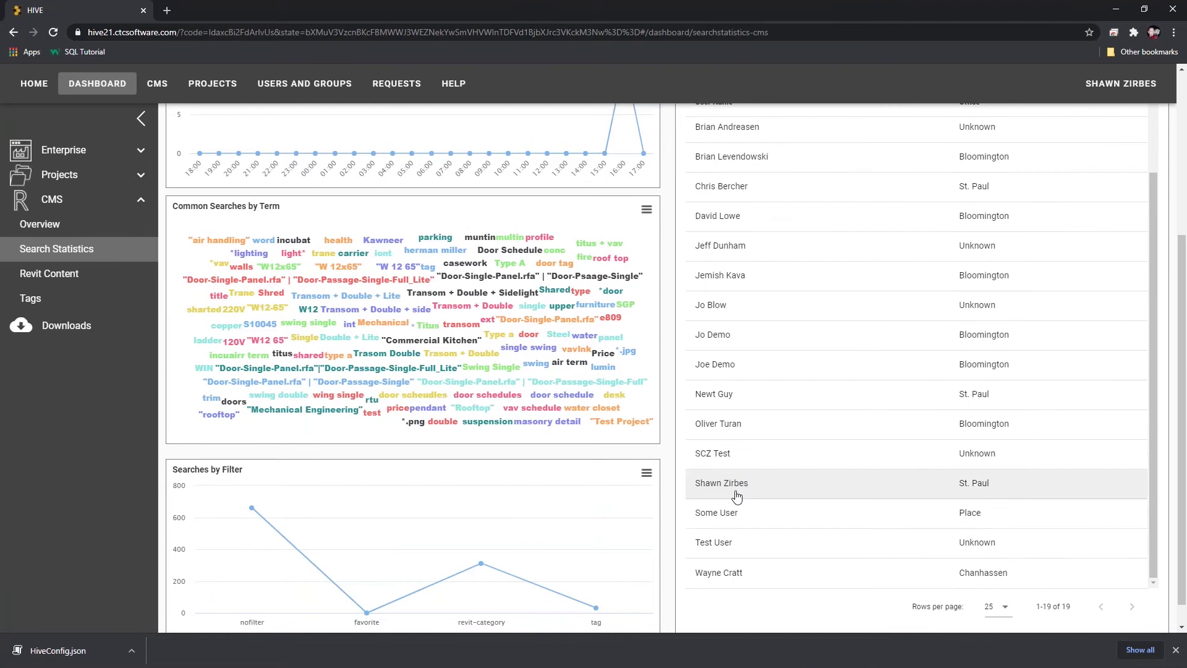
scroll(748, 482, "up", 2)
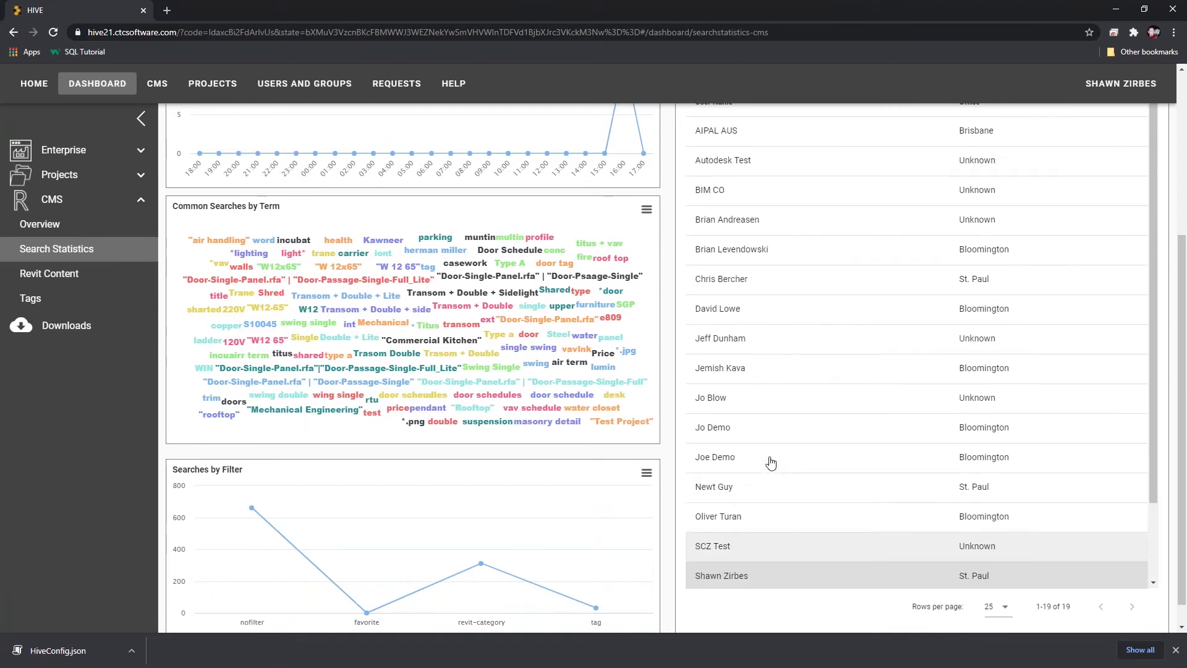
scroll(93, 439, "up", 3)
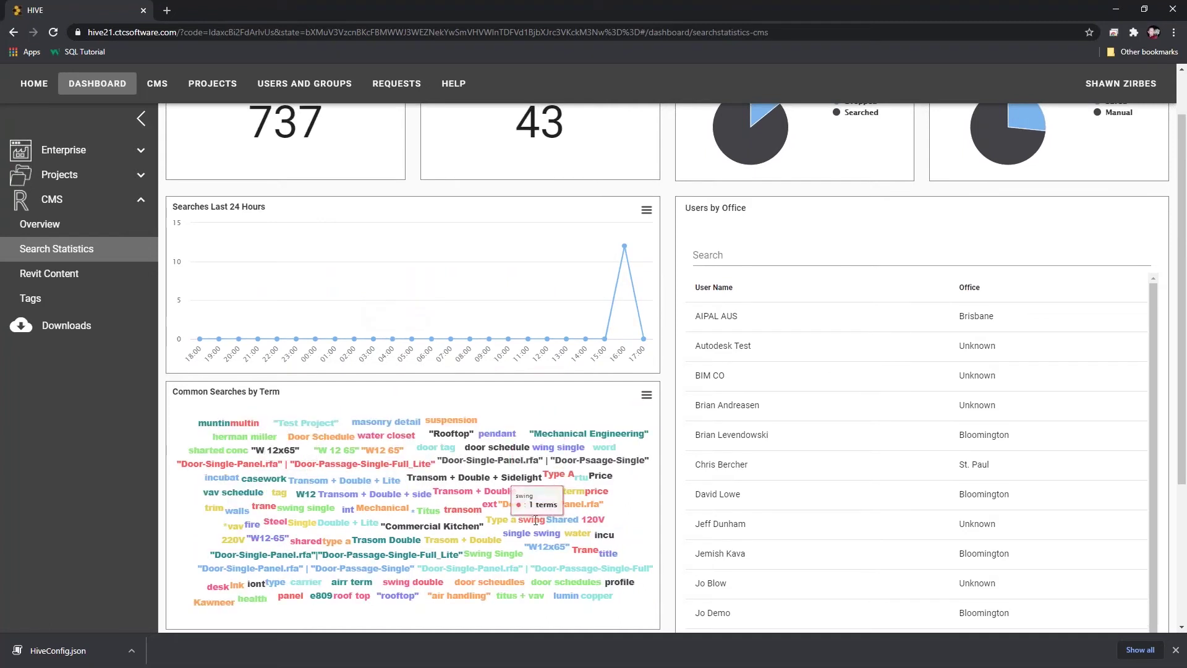
scroll(517, 318, "up", 1)
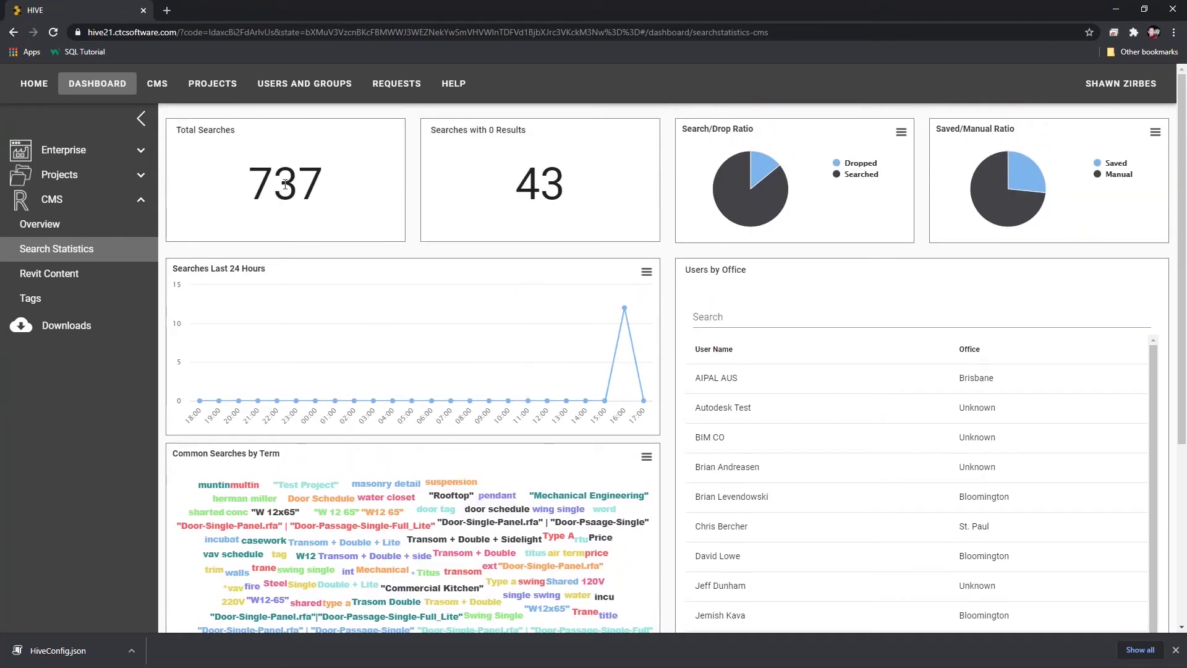
Highlight the Total Searches and Searches with 0 Results figures, and examine the Search/Drop Ratio and Common Searches by Term charts.
left_click_drag(250, 180, 316, 179)
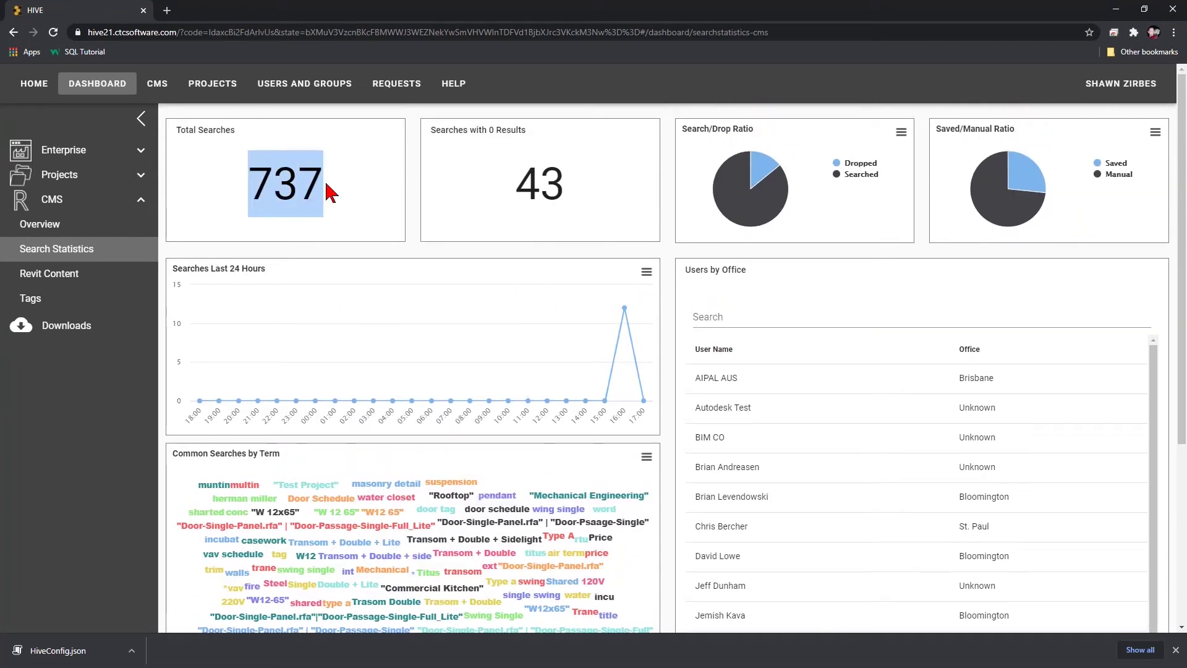
left_click_drag(520, 191, 563, 188)
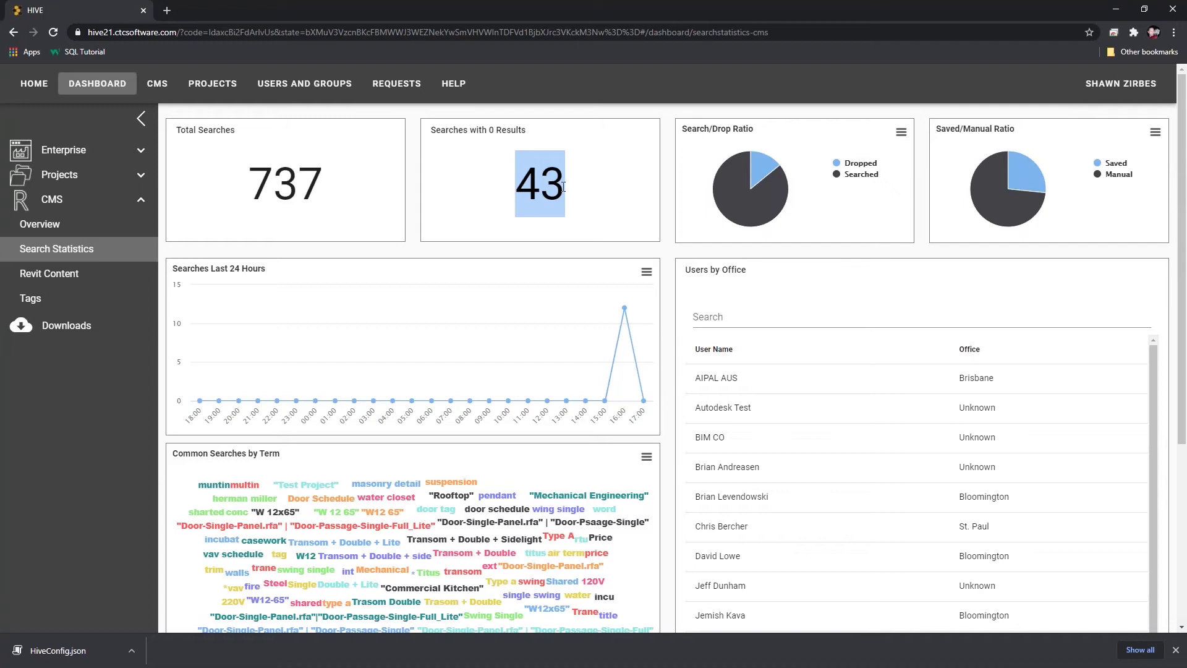
mouse_move(765, 187)
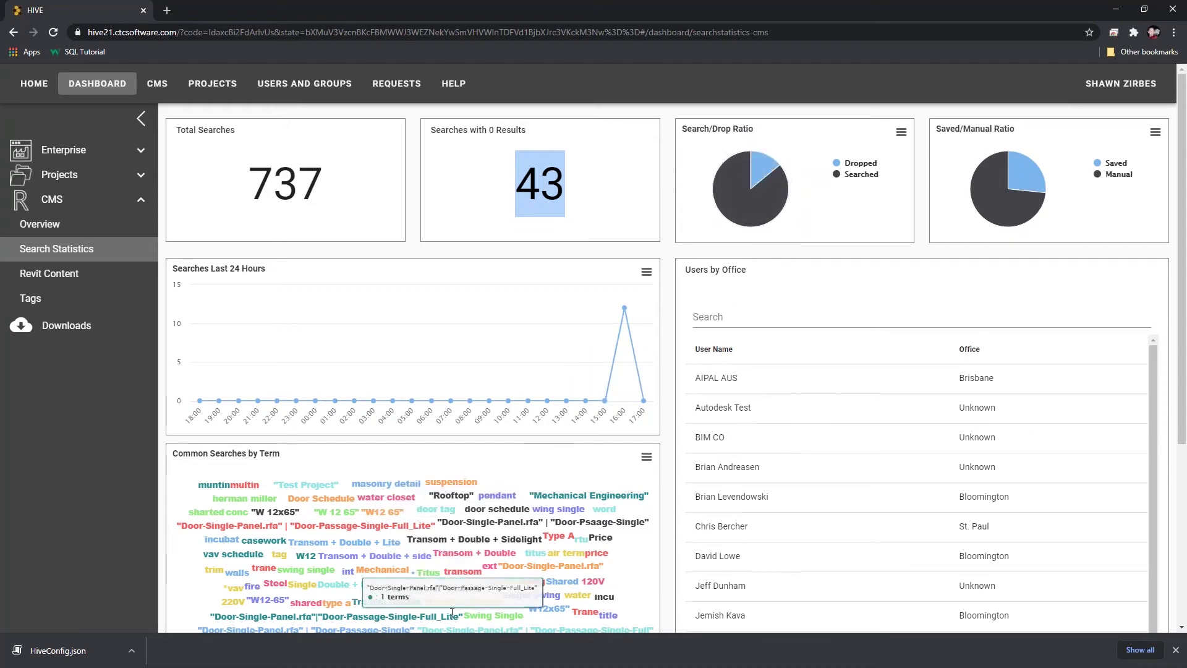
scroll(451, 612, "down", 2)
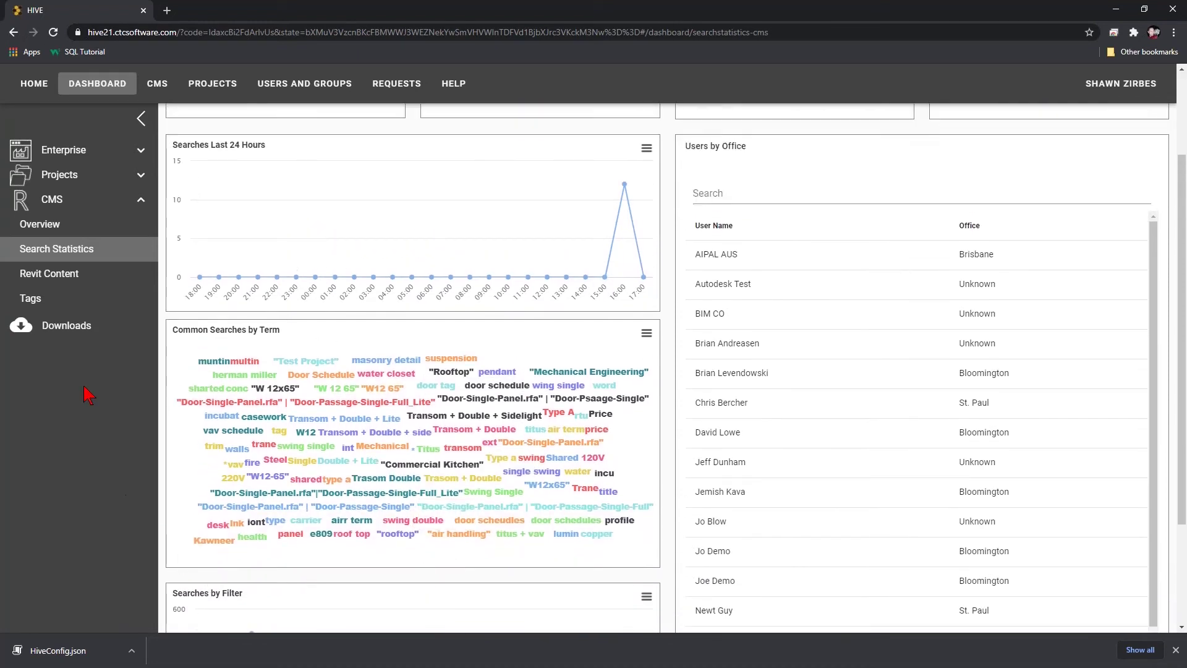
Open the CMS Revit Content report, filter it to a personal copy of the 8101 34th Ave_A18_20170505 model, and examine its family charts.
left_click(62, 276)
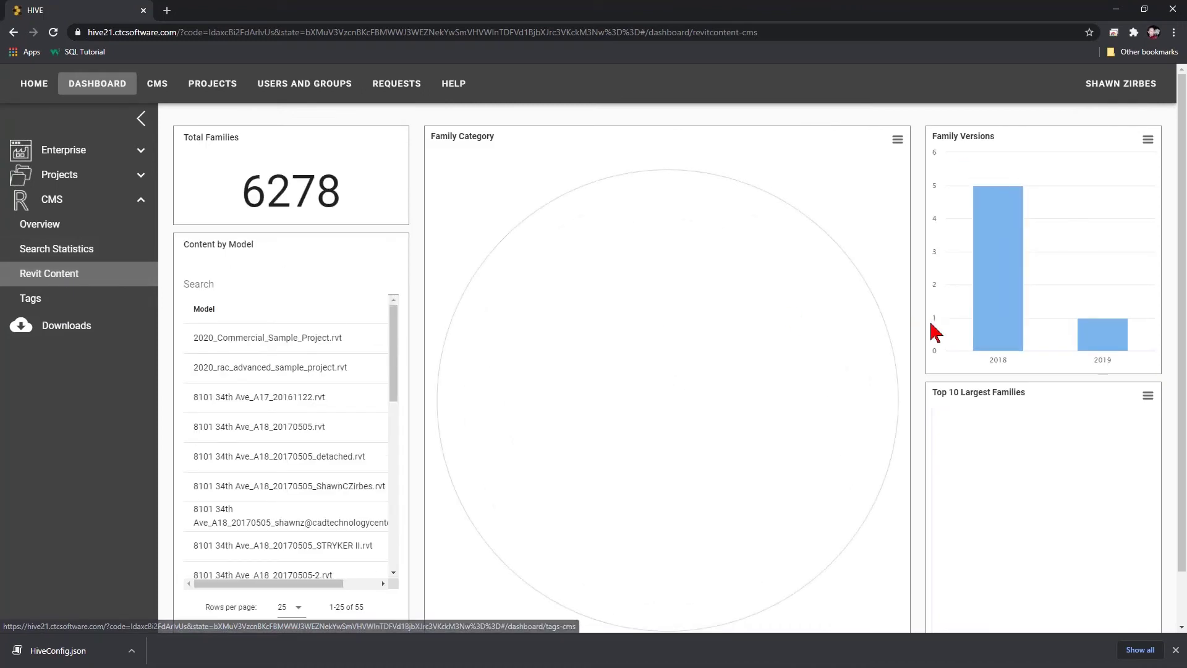
mouse_move(983, 320)
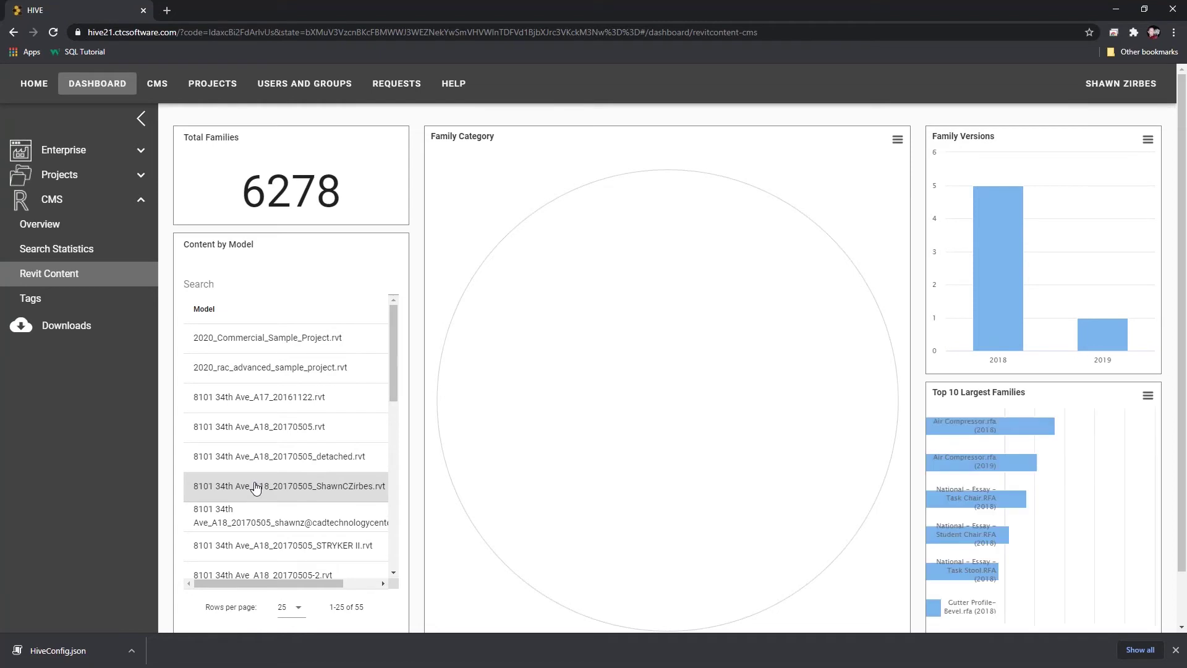
mouse_move(1065, 436)
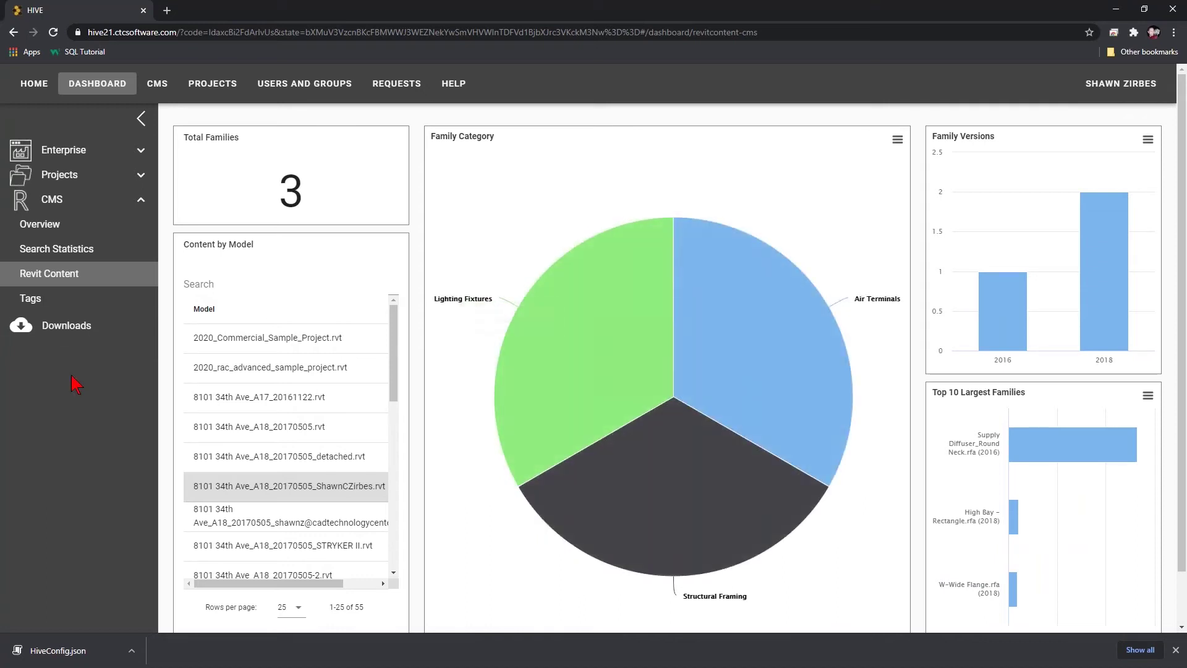
View the CMS Tags report and open the BI Data Downloads page.
left_click(38, 300)
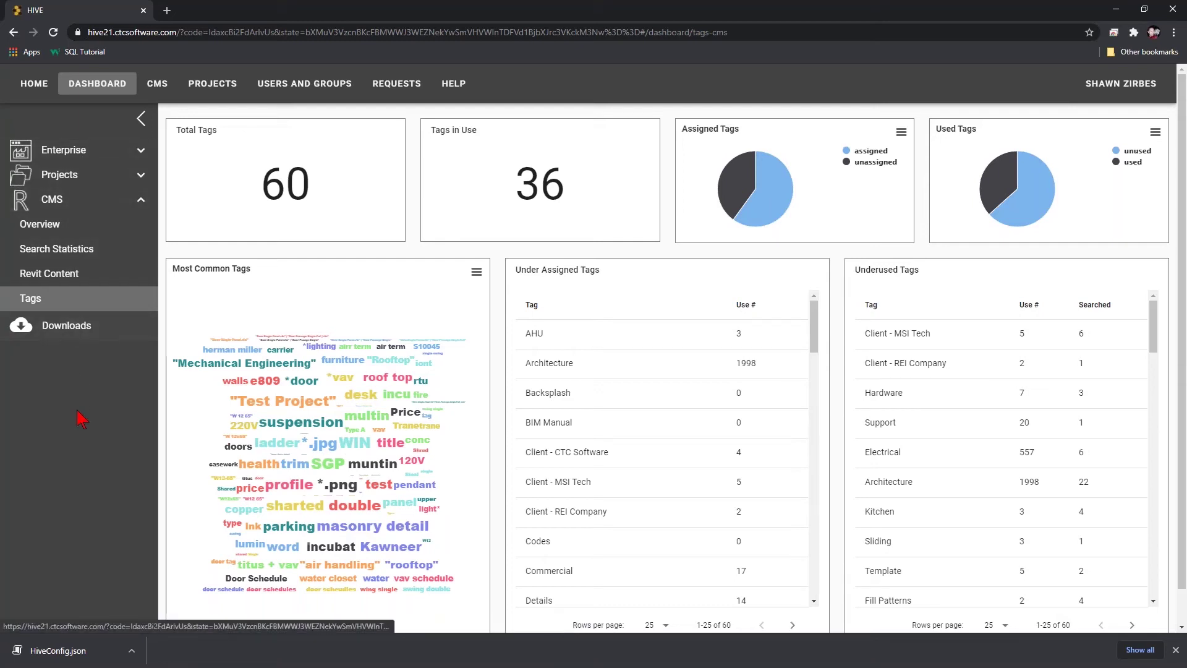
left_click(69, 333)
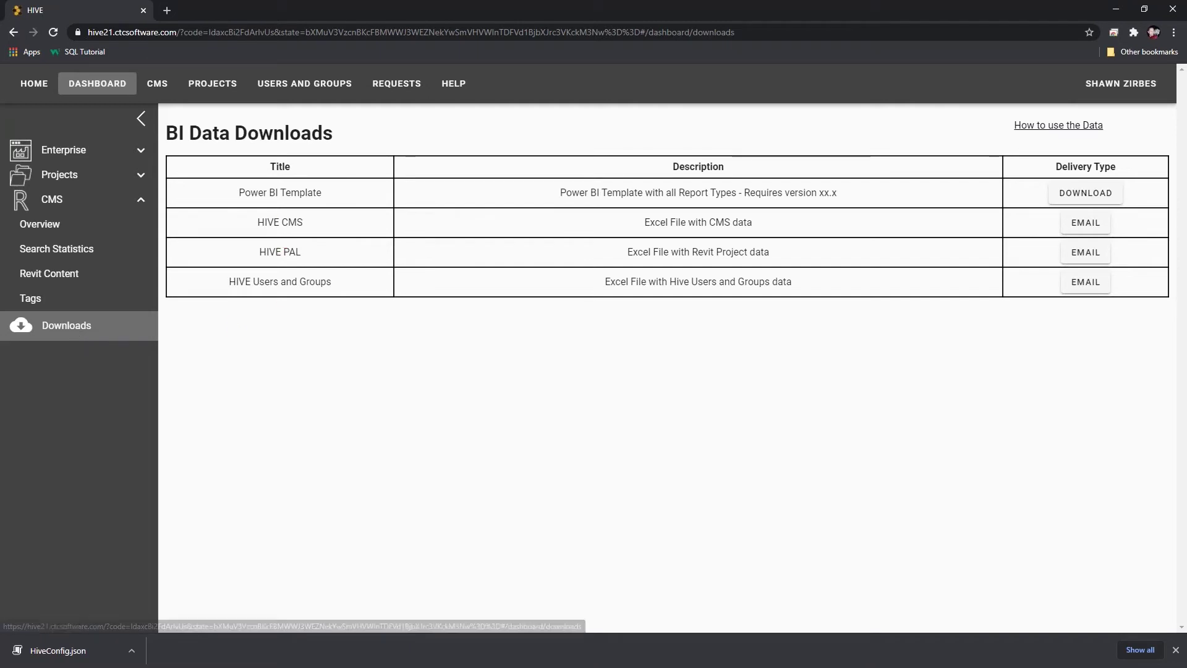
Download the Power BI Template and highlight the HIVE CMS, HIVE PAL and HIVE Users and Groups titles.
left_click_drag(238, 193, 299, 186)
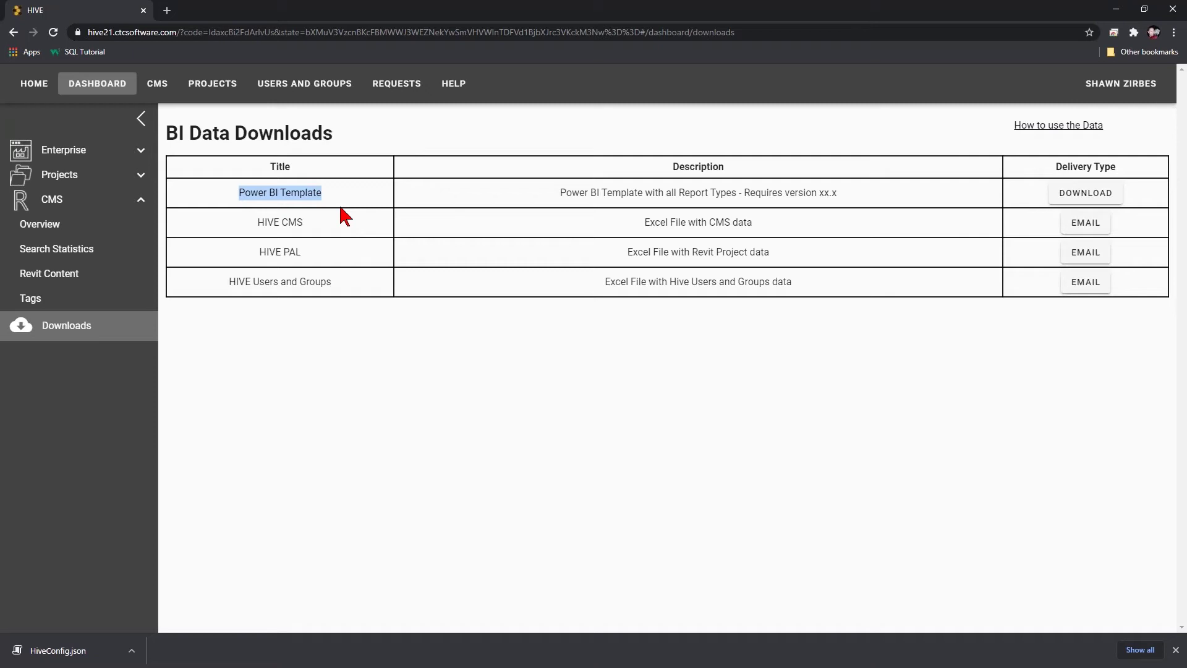
left_click(1084, 193)
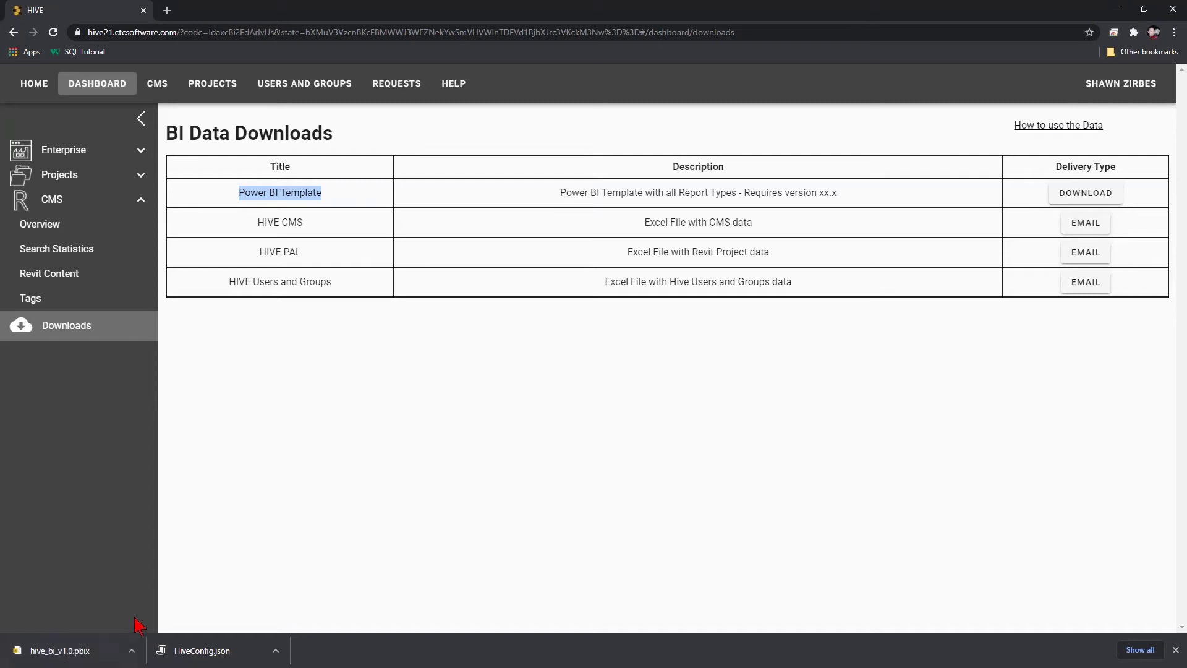
triple_click(267, 222)
left_click_drag(267, 252, 305, 264)
left_click_drag(227, 282, 337, 289)
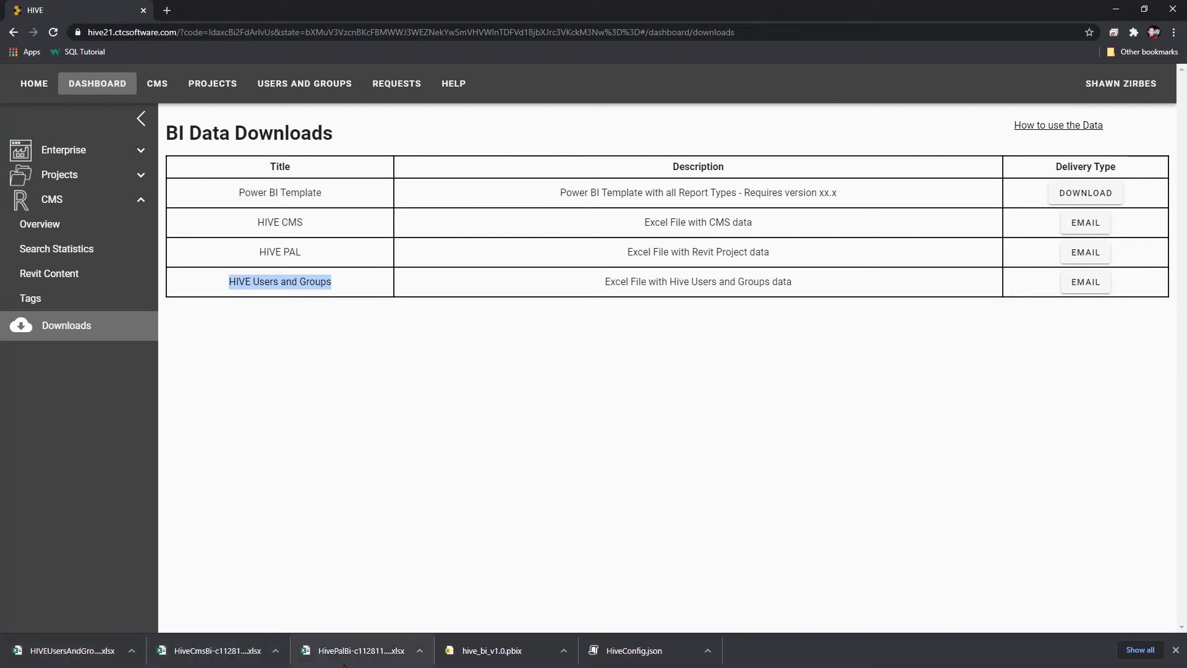
triple_click(263, 255)
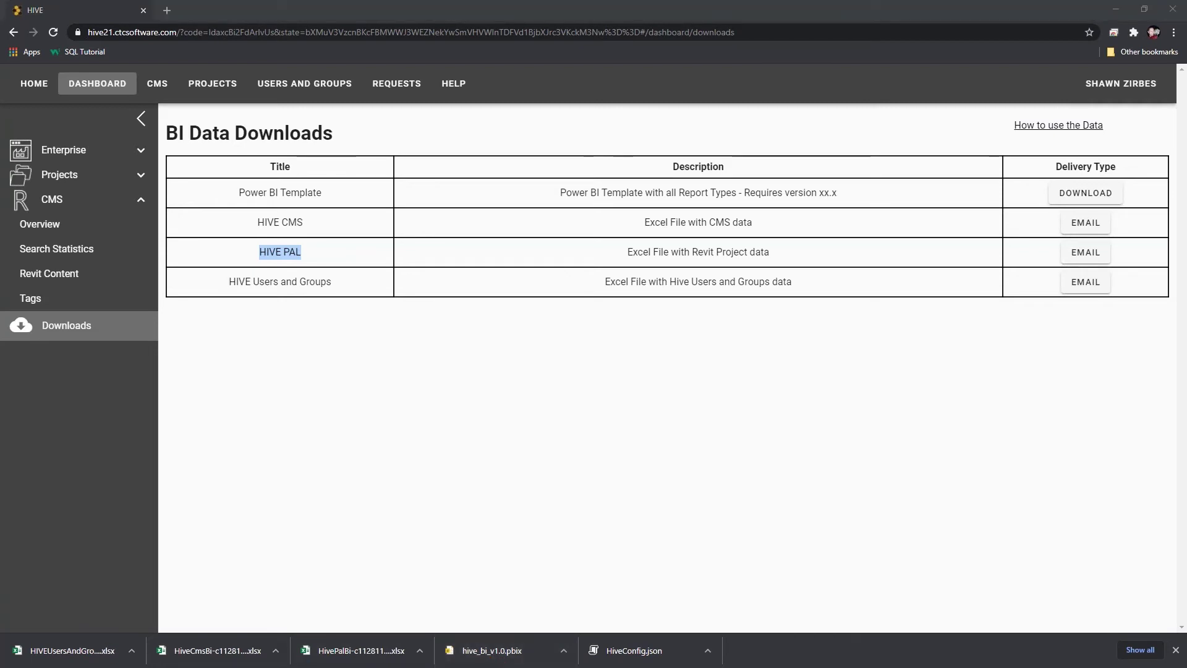
Switch to File Explorer and create a folder named HIVE Reports (Webinar) in the Downloads folder.
key("alt+Tab")
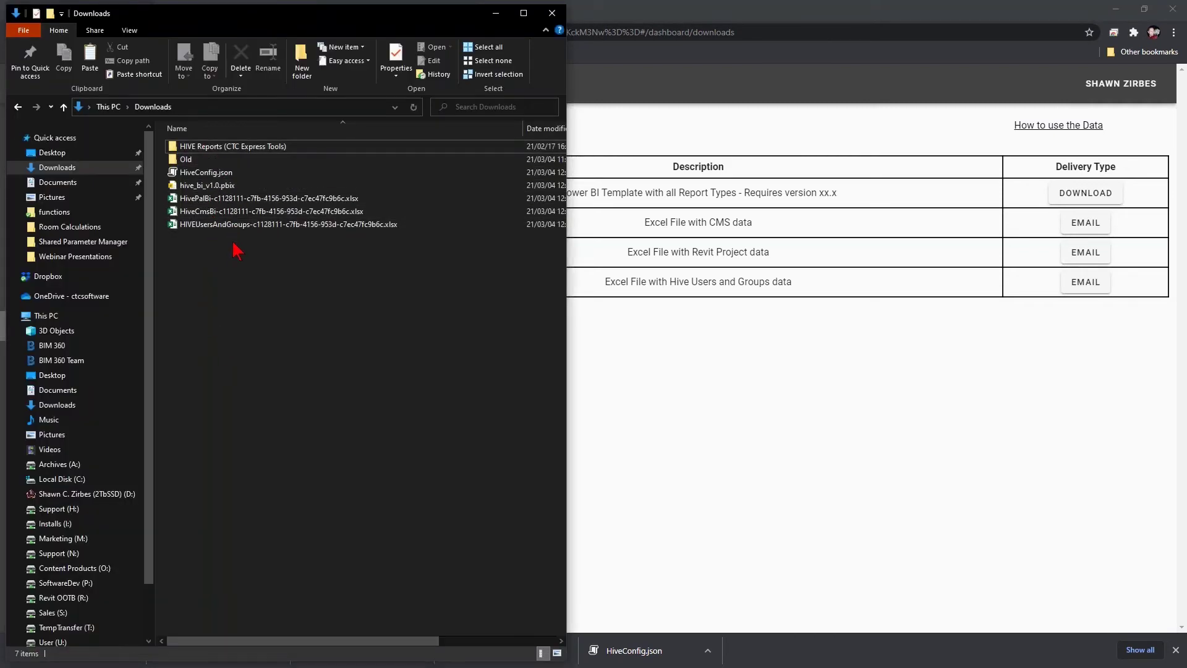
left_click(215, 185)
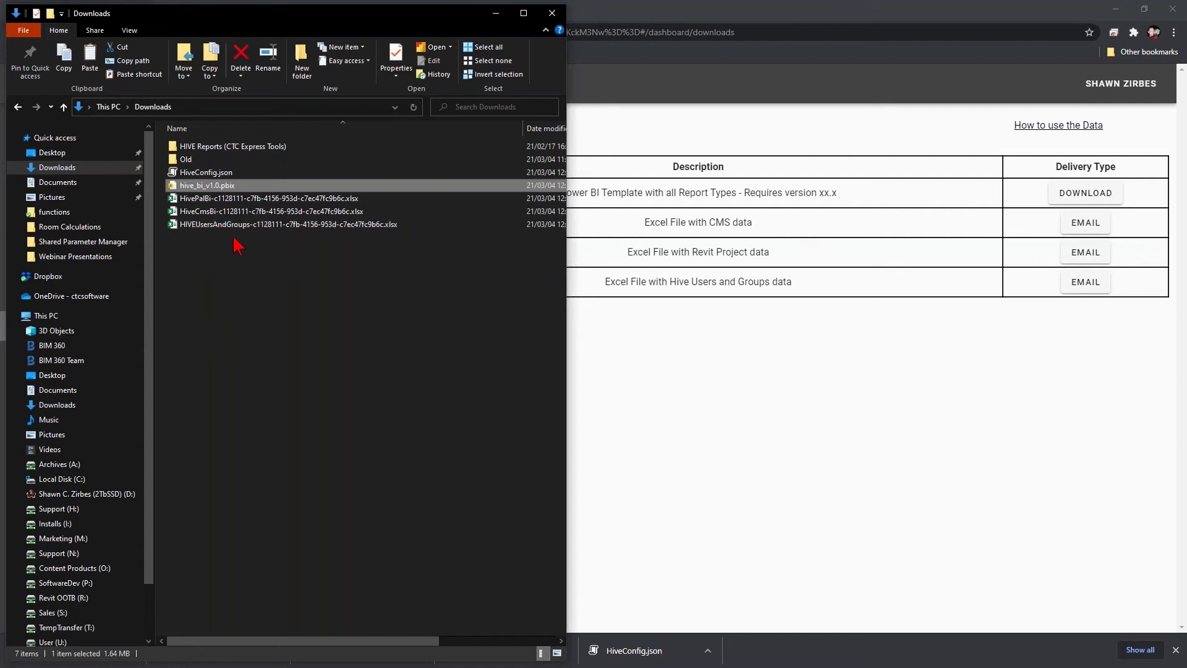
left_click(226, 225, "shift")
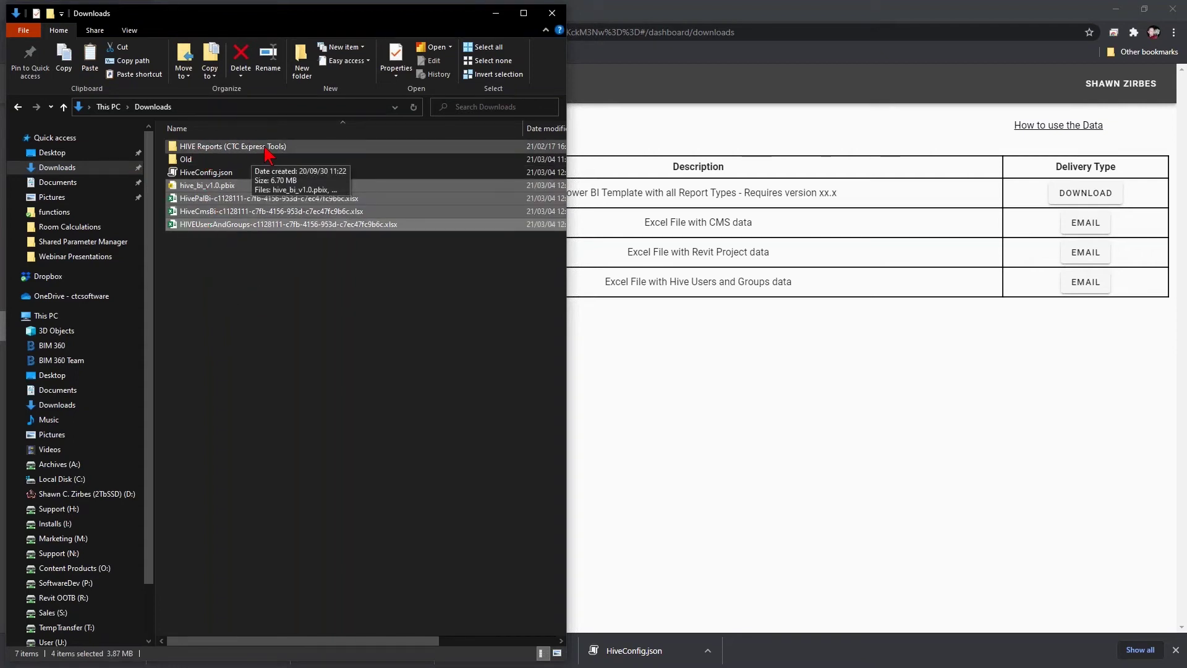
right_click(245, 270)
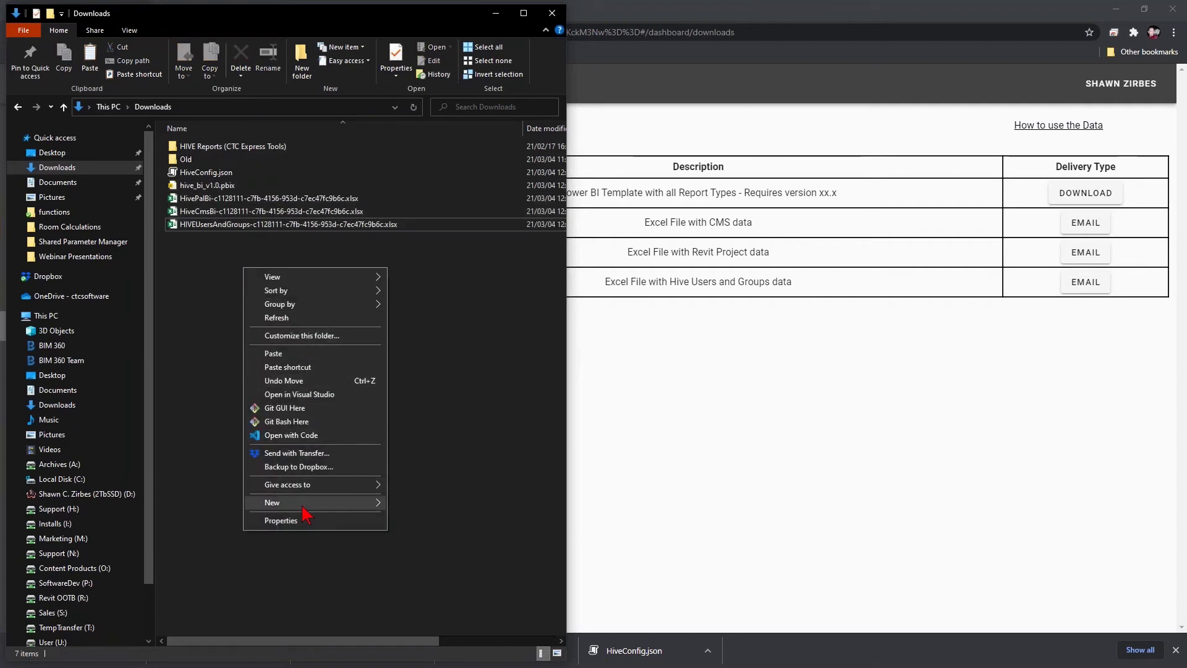
mouse_move(305, 511)
left_click(420, 334)
type("HIVE Reports (Webinar")
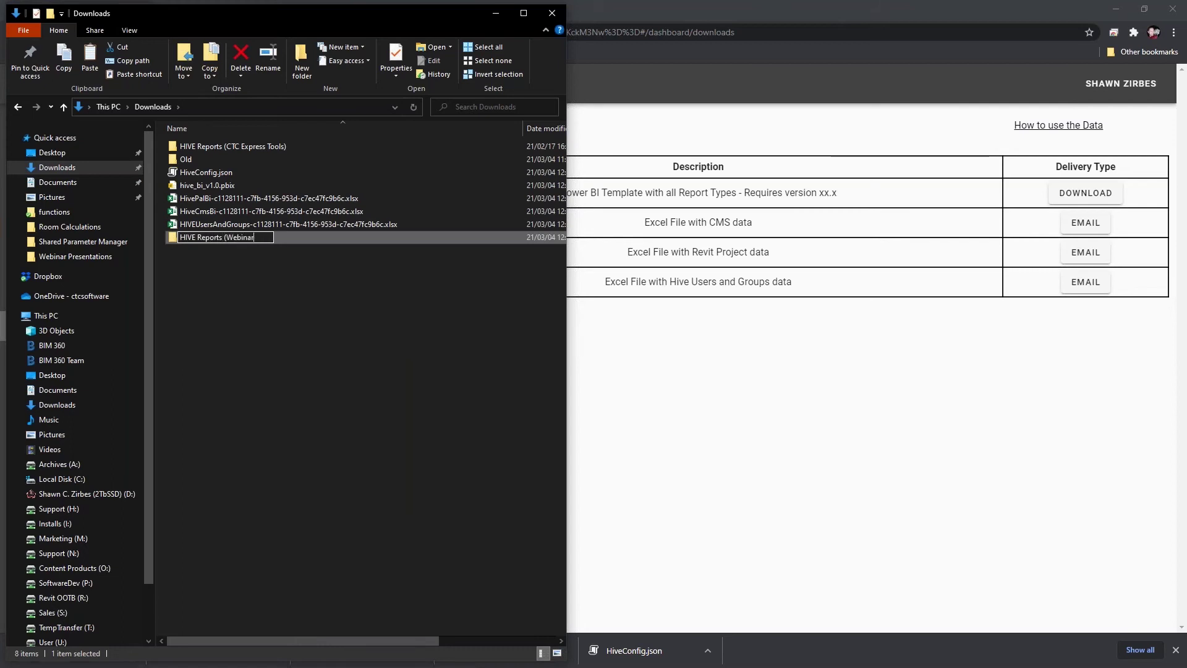
key("Return")
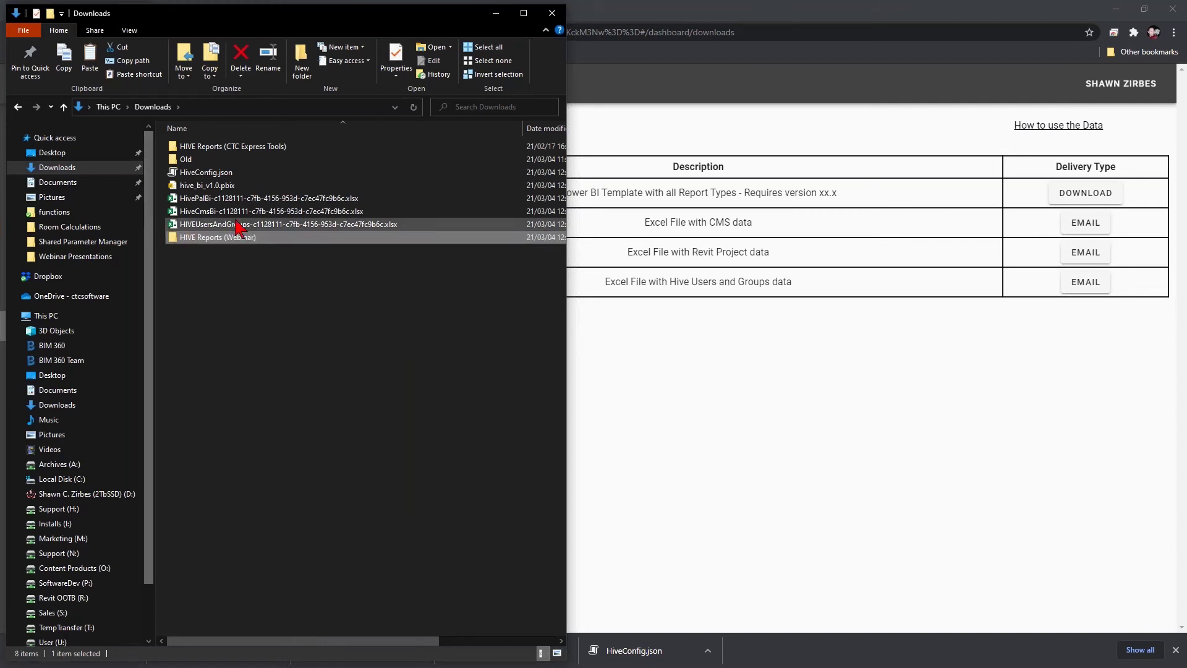
Move hive_bi_v1.0.pbix and the three HIVE Excel files into HIVE Reports (Webinar), and open that folder with full file names showing.
left_click(225, 199)
left_click(250, 225, "shift")
left_click(216, 186, "ctrl")
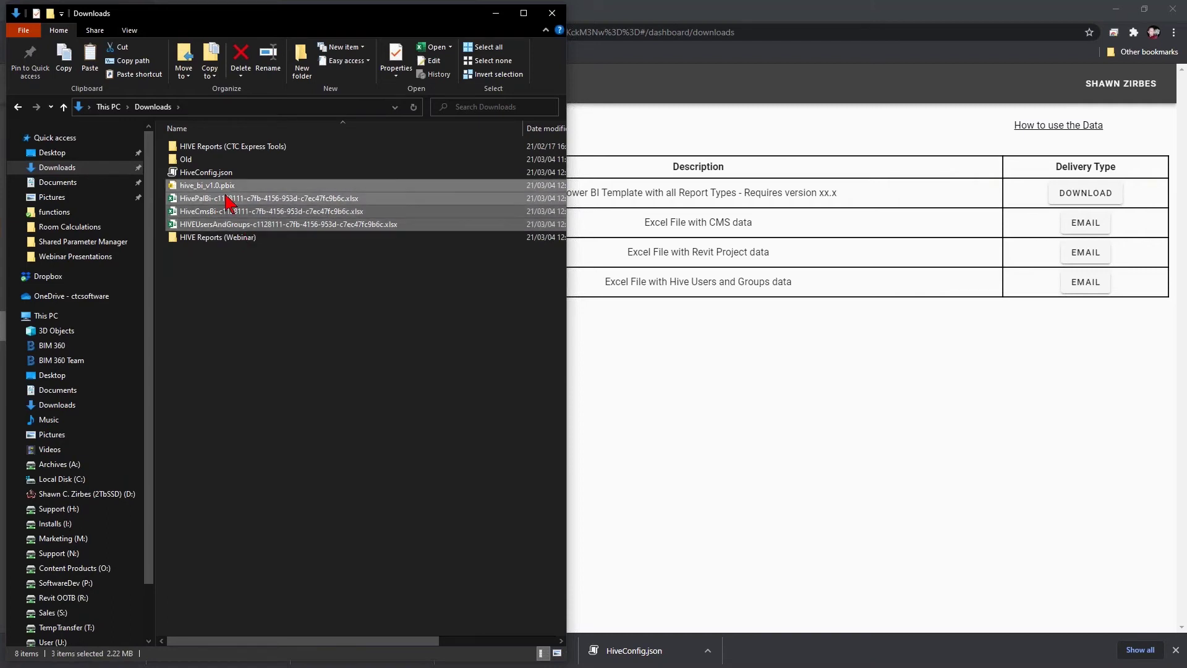
left_click_drag(245, 197, 236, 242)
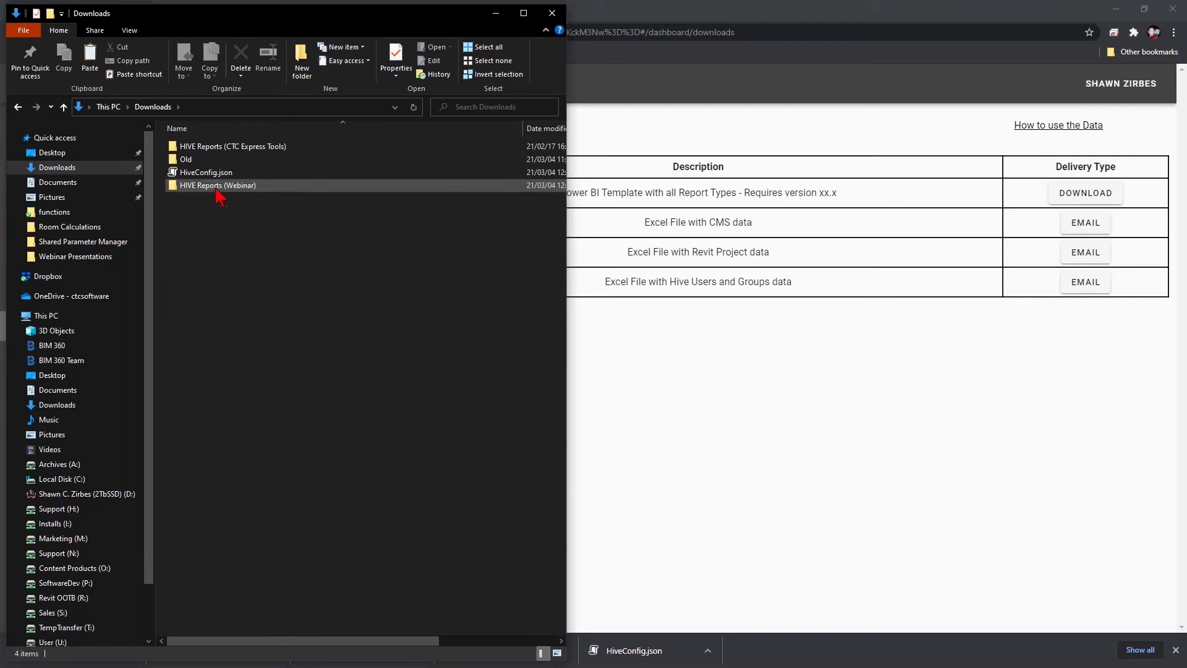
double_click(216, 187)
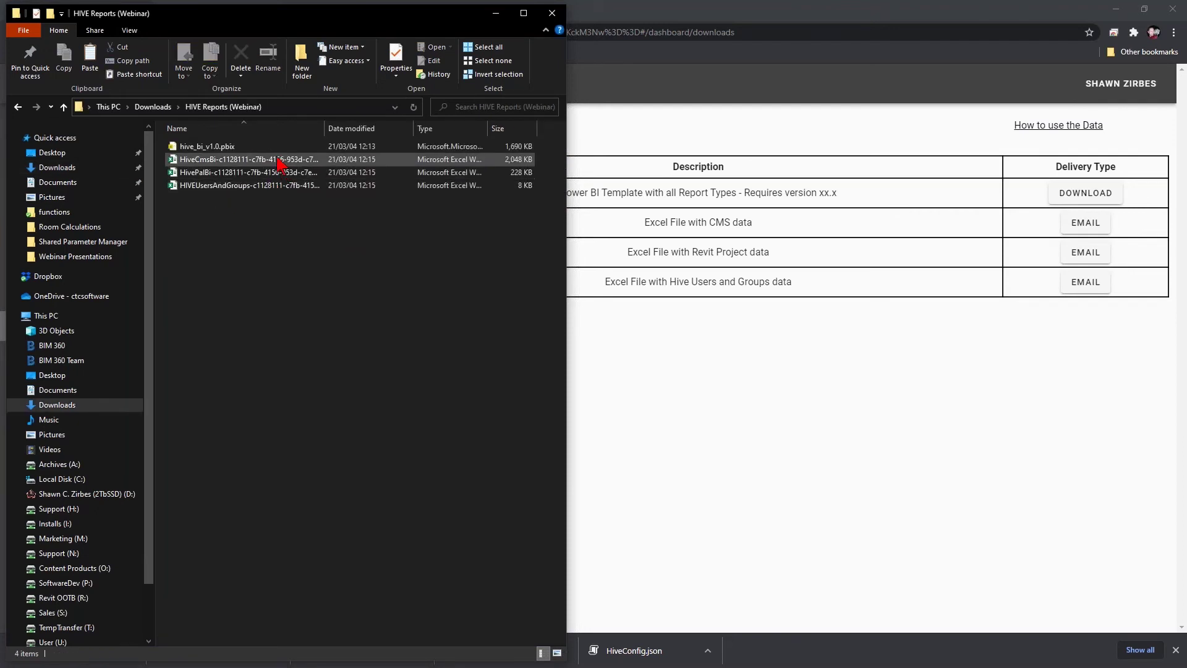
left_click_drag(326, 128, 418, 128)
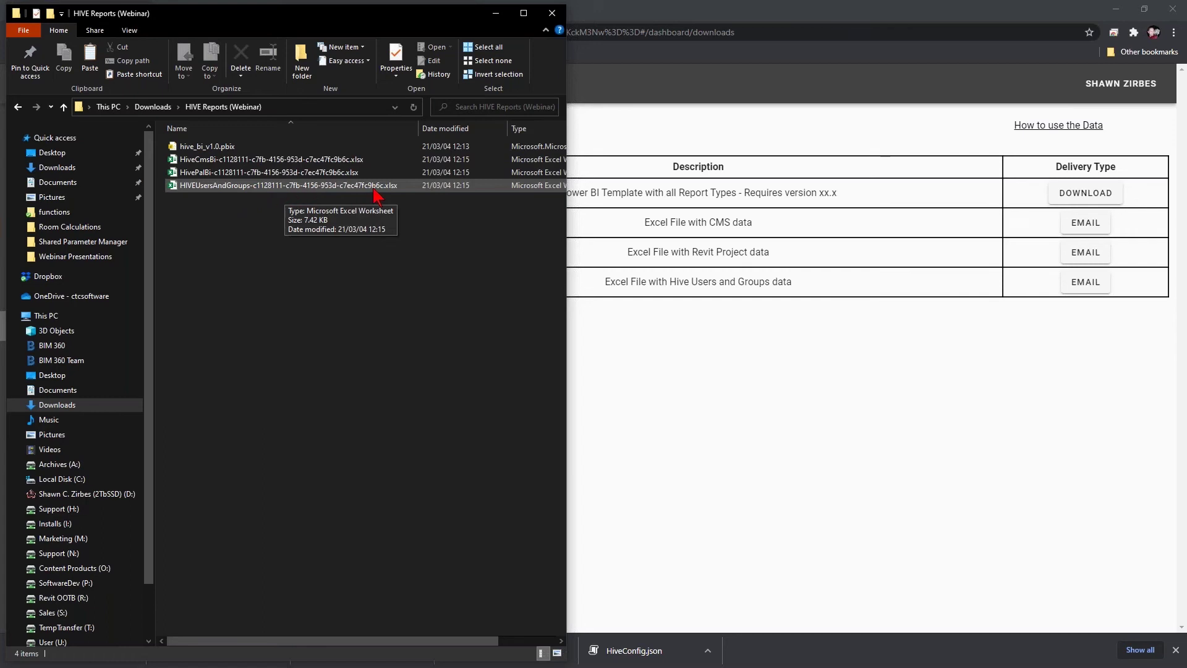
Copy the organization ID from the HIVEUsersAndGroups file name, leaving the name as it is.
left_click(258, 187)
left_click(255, 188)
left_click_drag(254, 188, 383, 189)
key("ctrl+c")
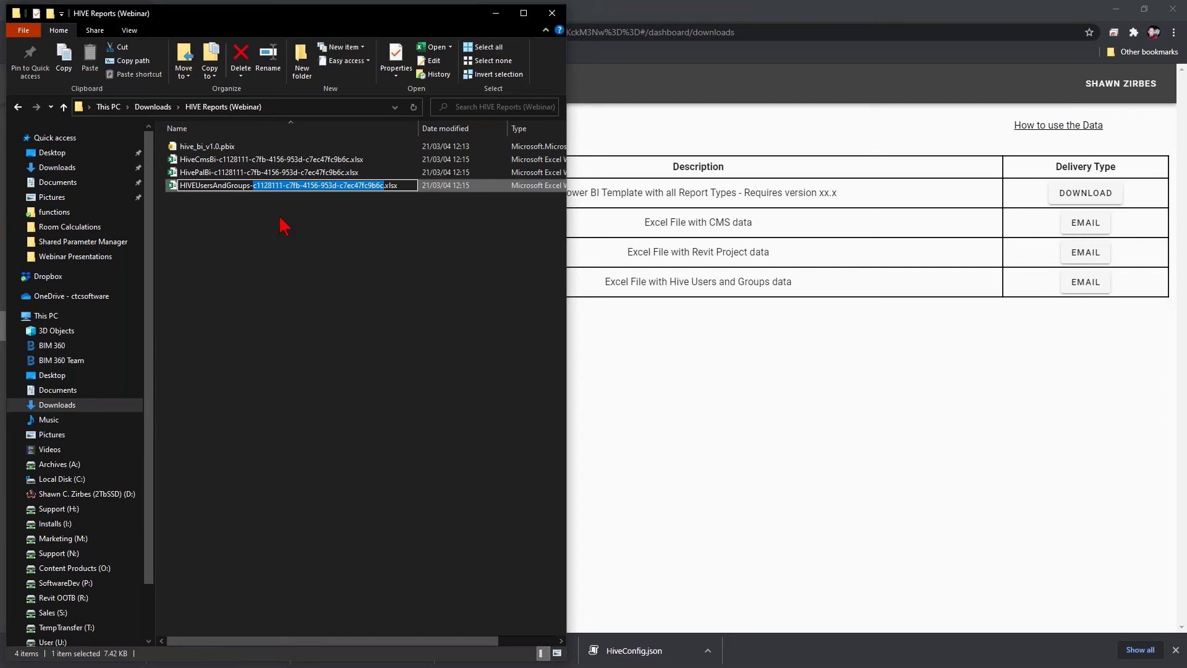
left_click(309, 278)
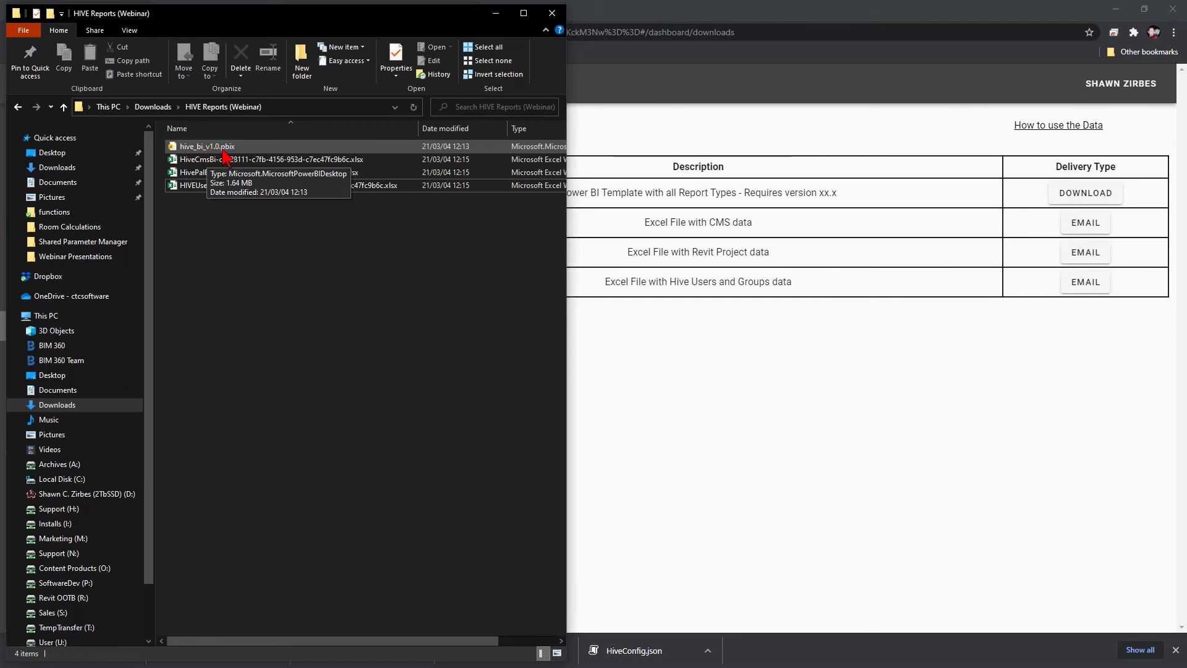
Open hive_bi_v1.0.pbix in Power BI Desktop and set its OrgId parameter to the copied organization ID.
double_click(227, 152)
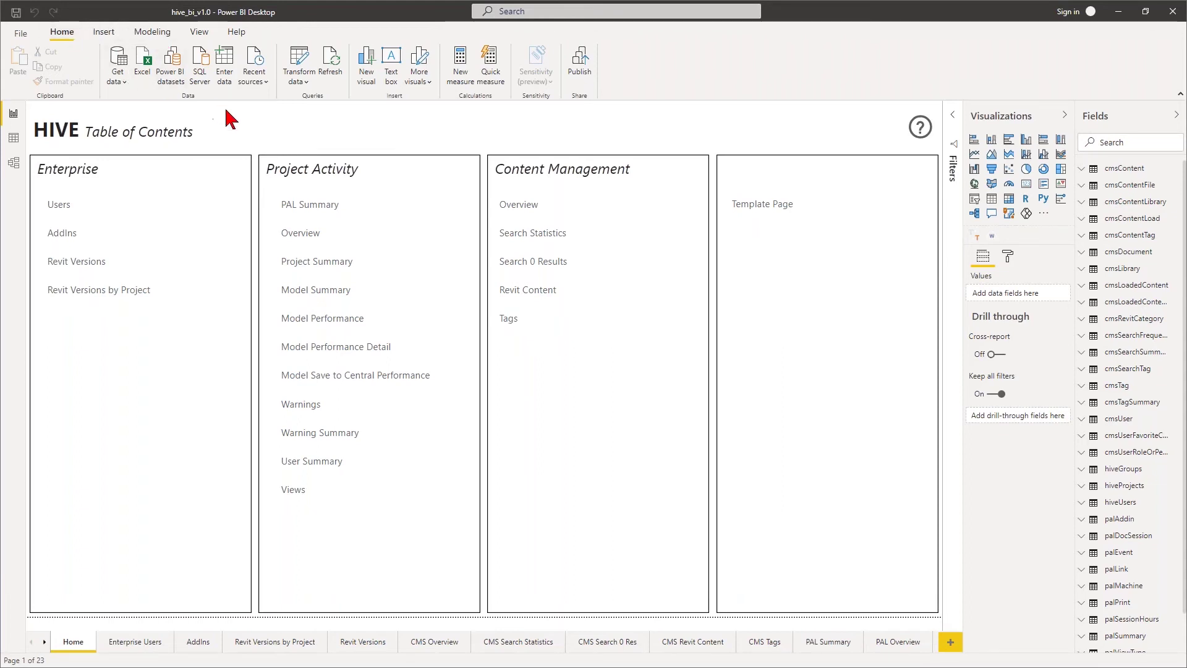
left_click(298, 81)
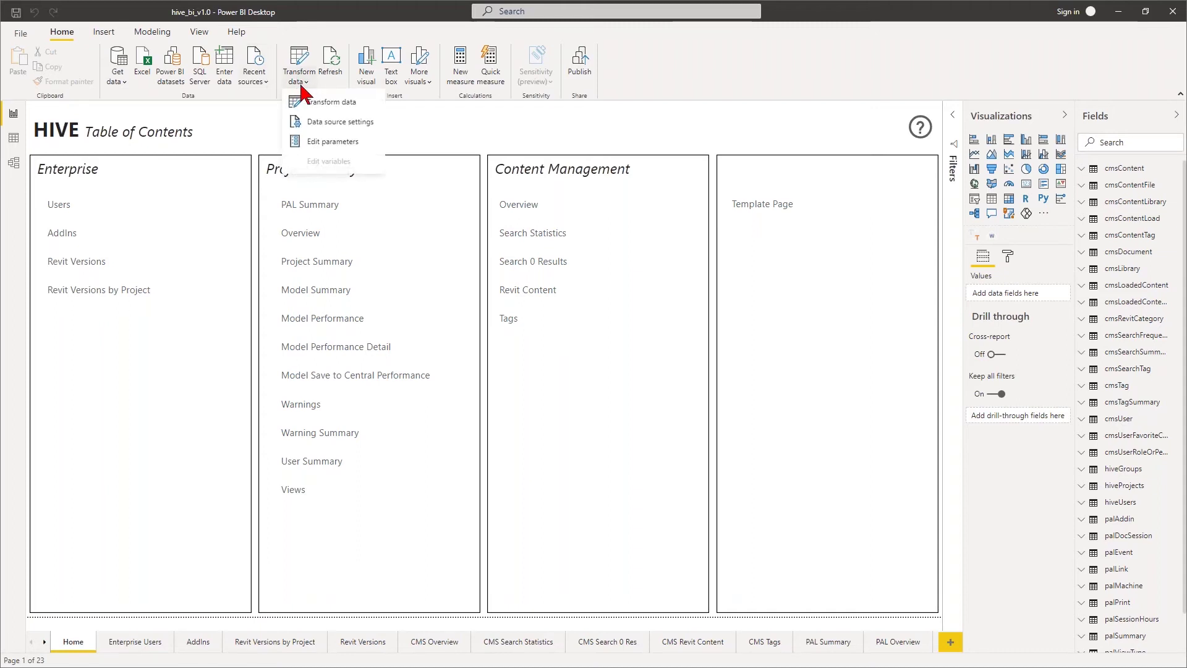
left_click(332, 142)
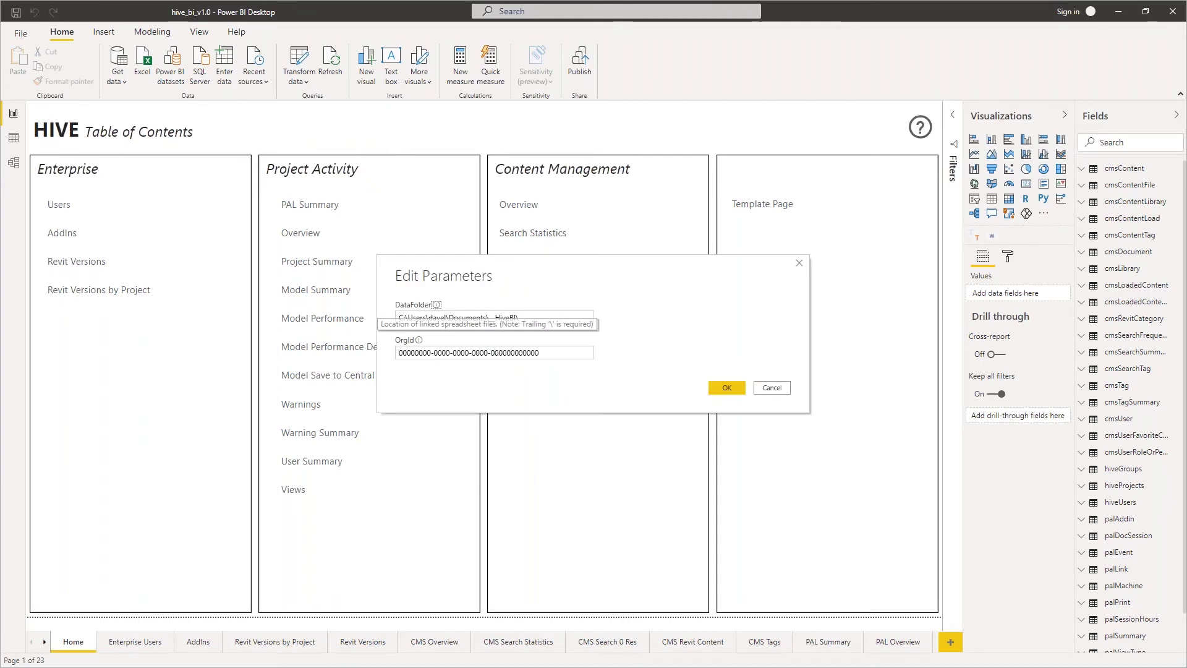
left_click_drag(549, 352, 384, 371)
key("ctrl+v")
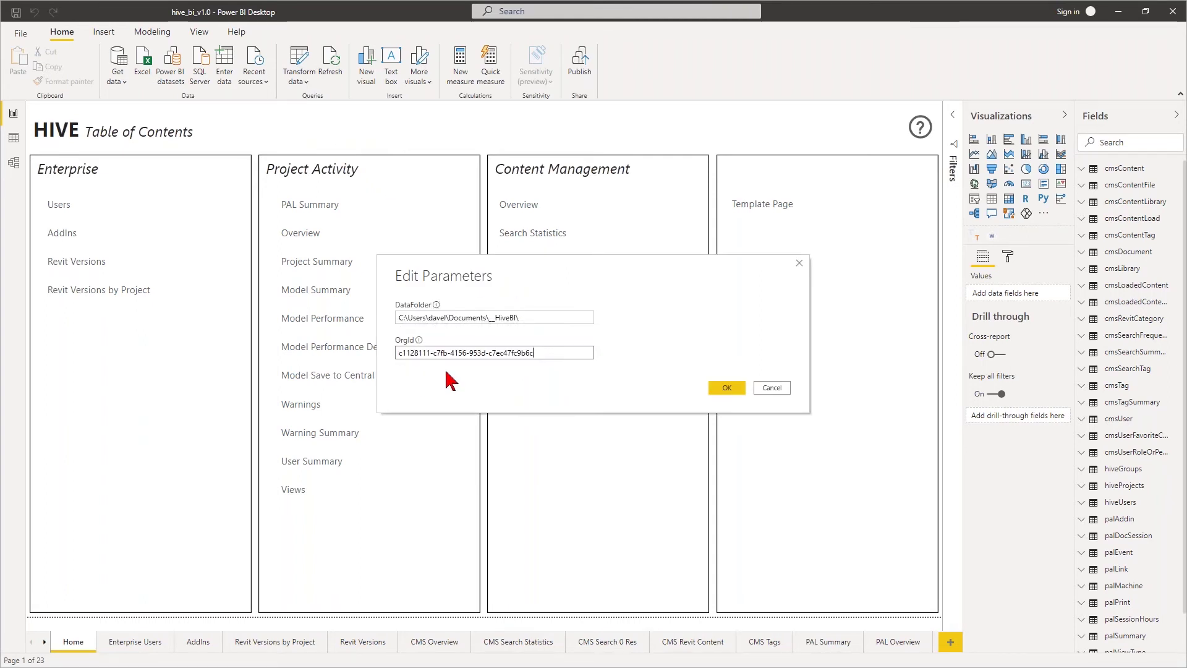
left_click_drag(537, 355, 405, 371)
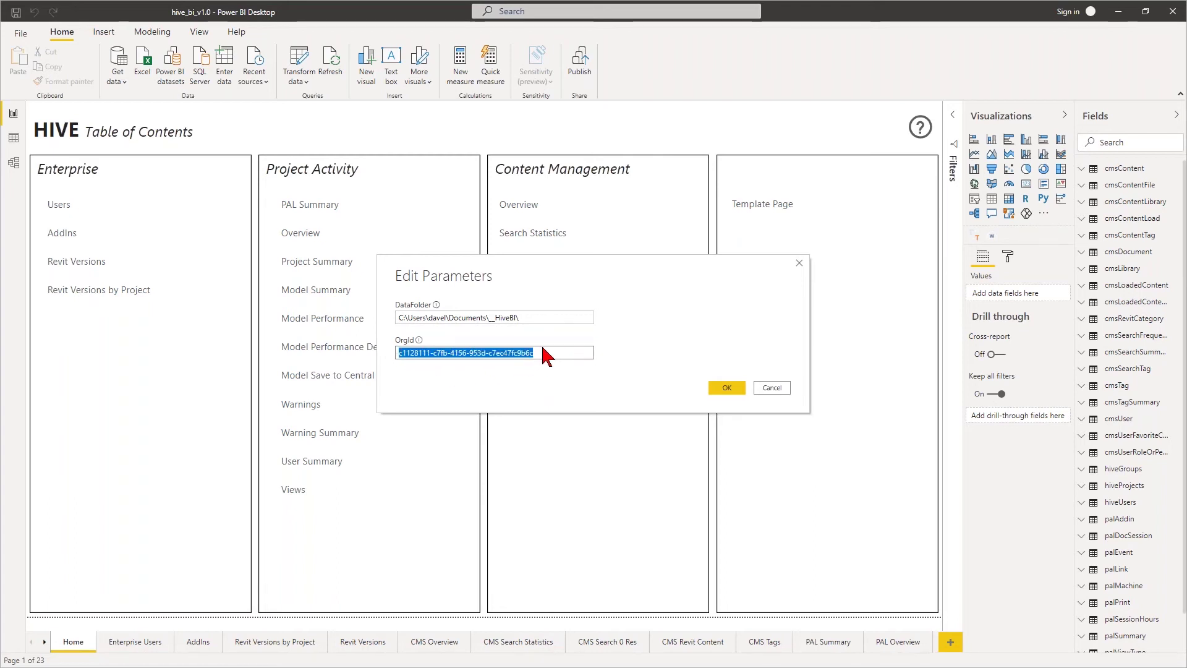
key("Right")
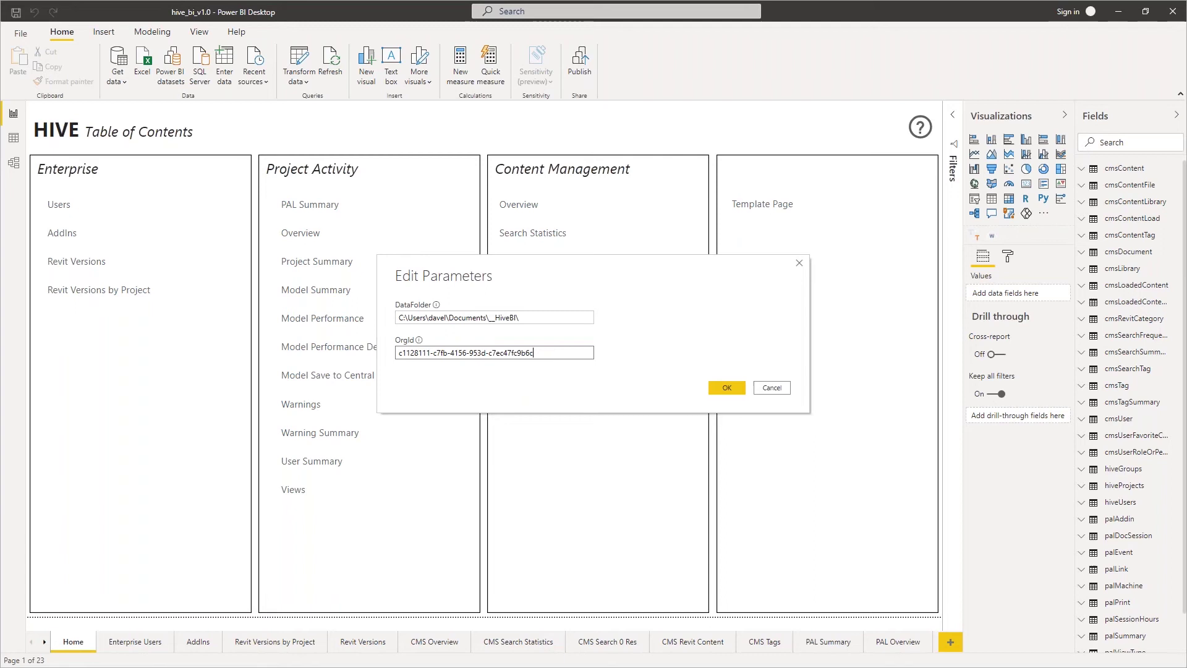
Set the DataFolder parameter to the HIVE Reports (Webinar) folder path with a trailing backslash, and apply the pending query changes.
left_click(546, 318)
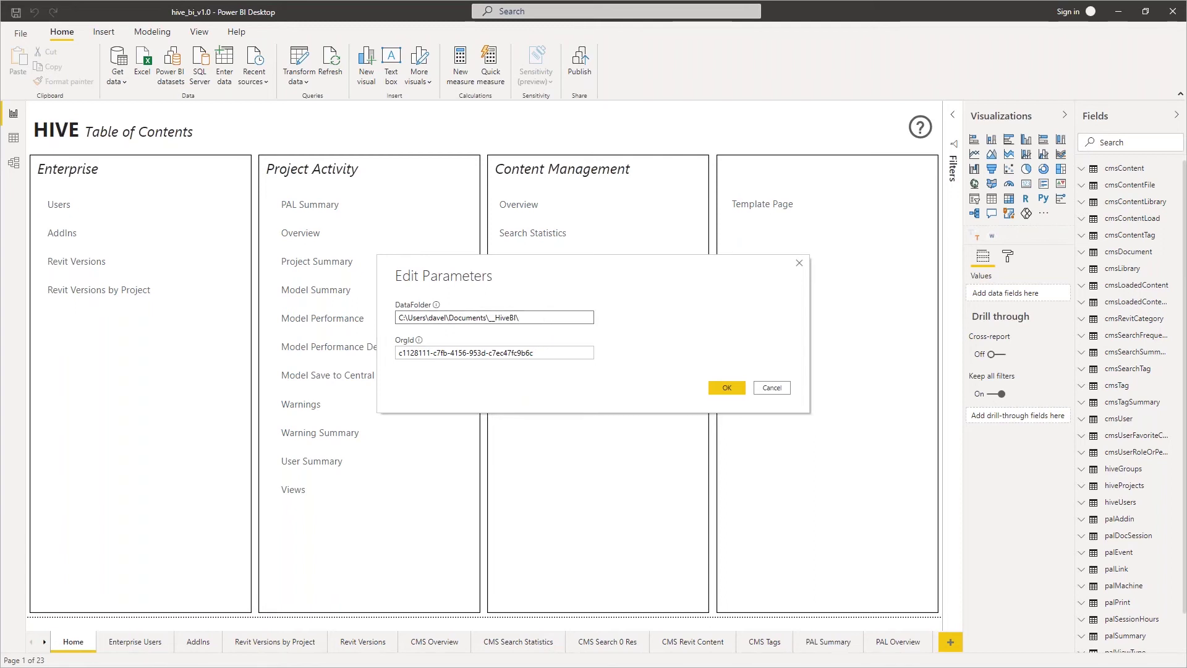
key("alt+Tab")
left_click(318, 107)
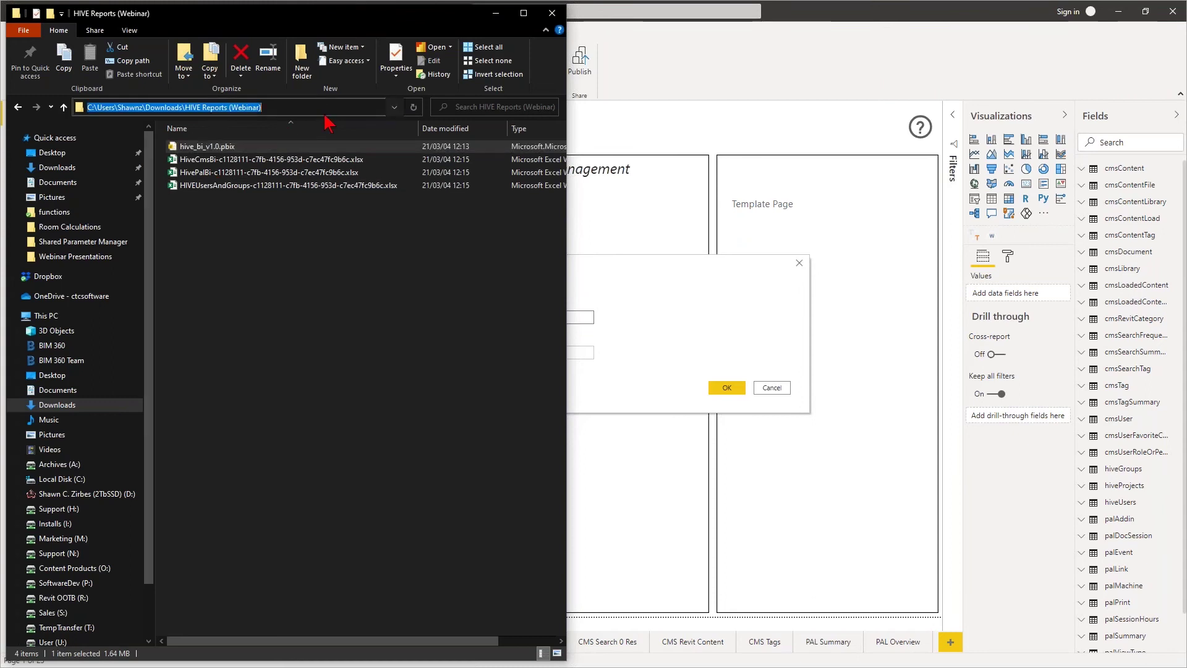
left_click(719, 320)
left_click_drag(554, 317, 357, 344)
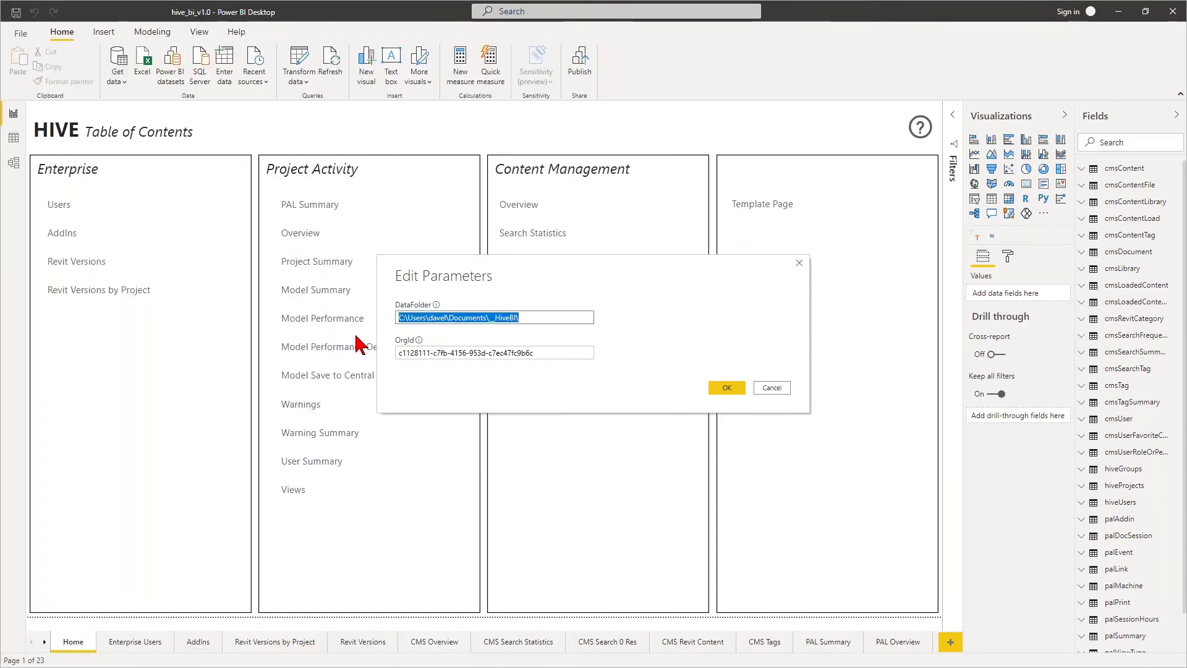
key("ctrl+v")
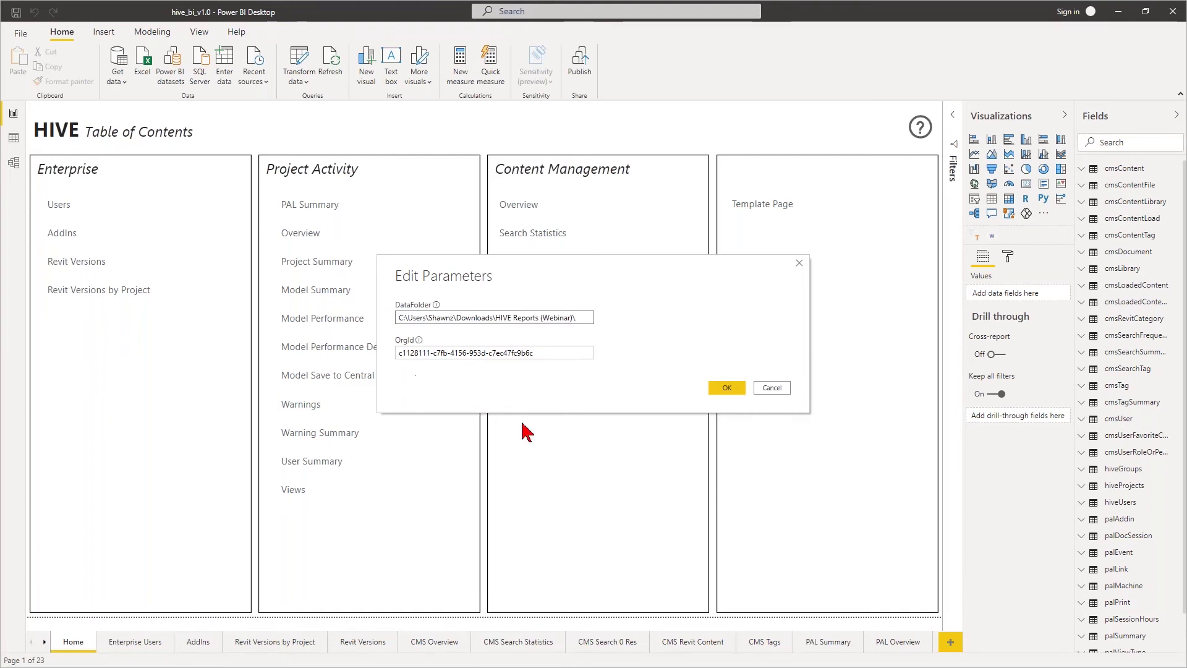
left_click(728, 388)
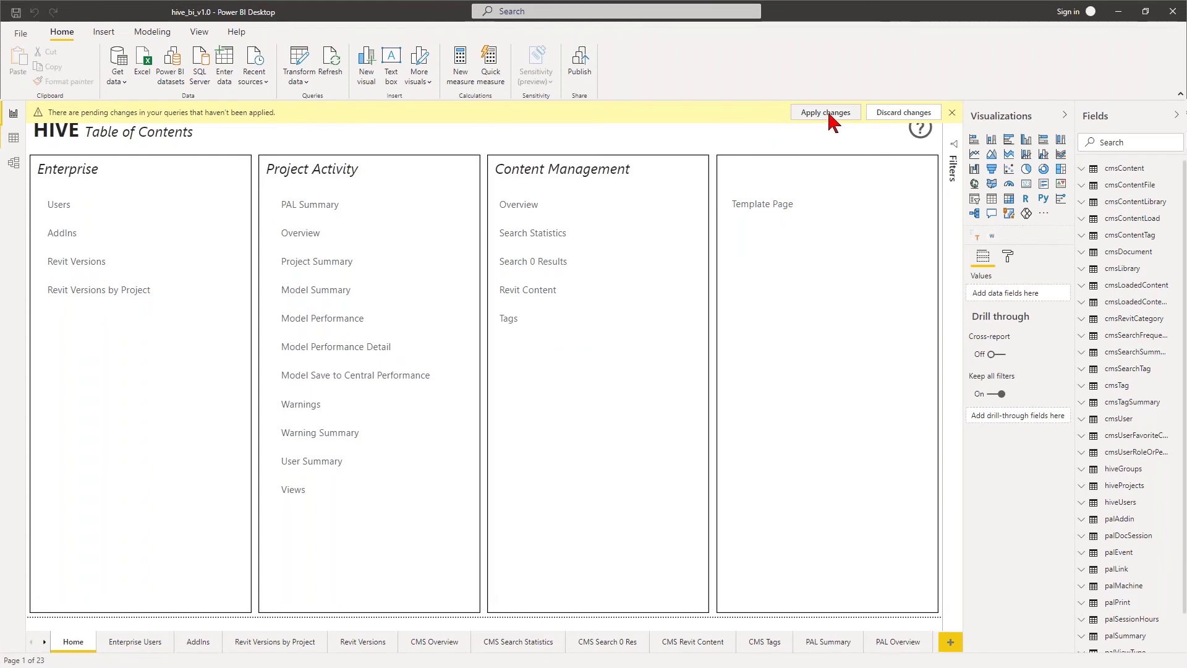
left_click(829, 115)
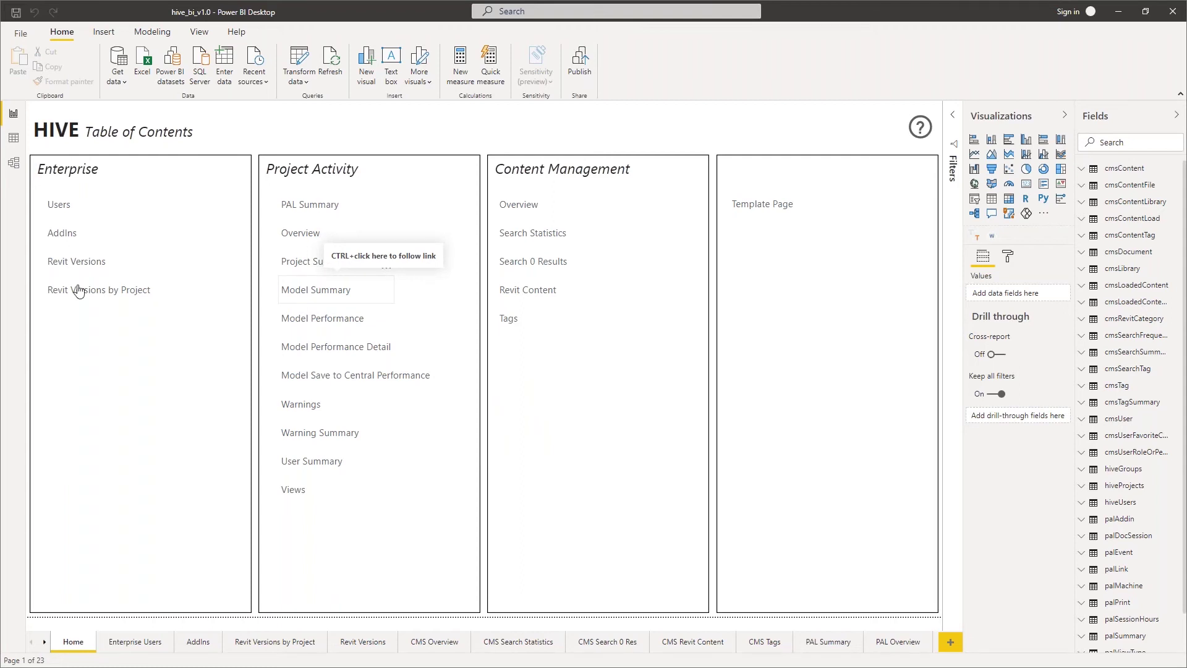
Filter the Enterprise Users page to the St. Paul office and the AddIns page to the last listed computer.
left_click(148, 643)
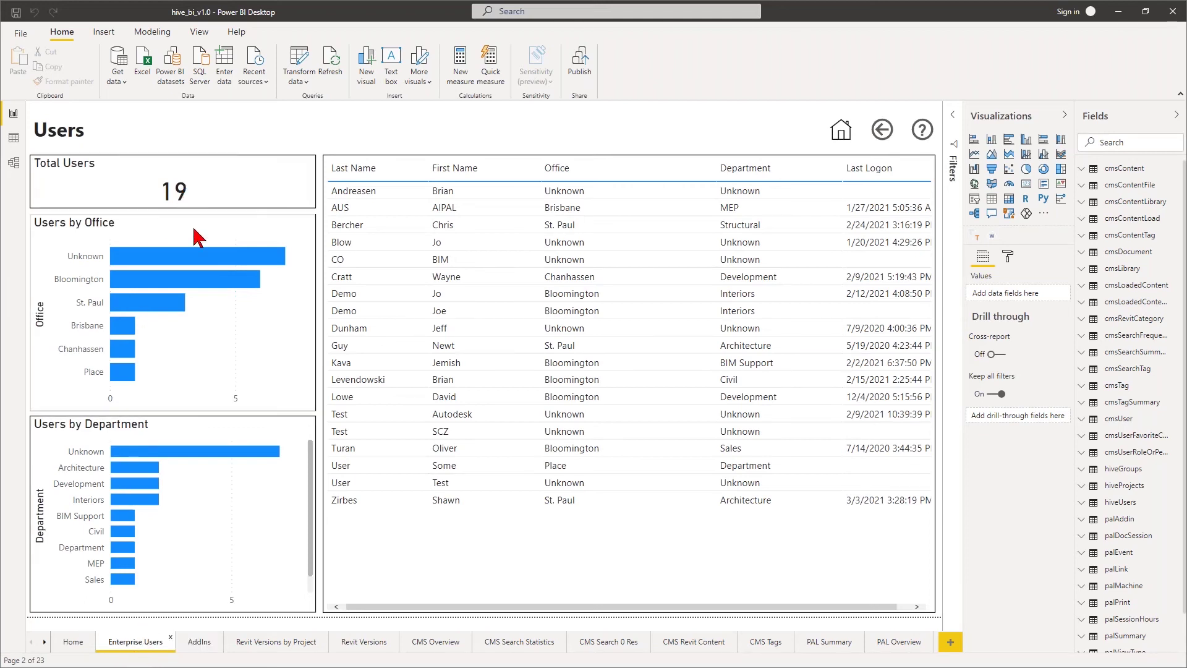
left_click(145, 303)
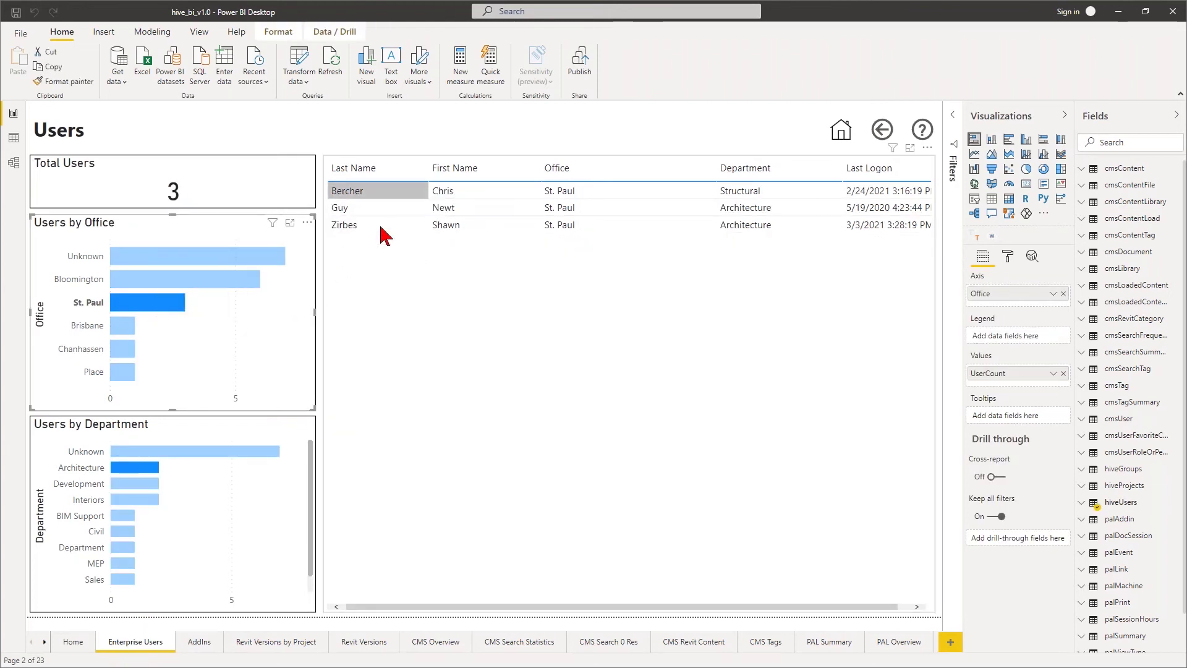
left_click(199, 642)
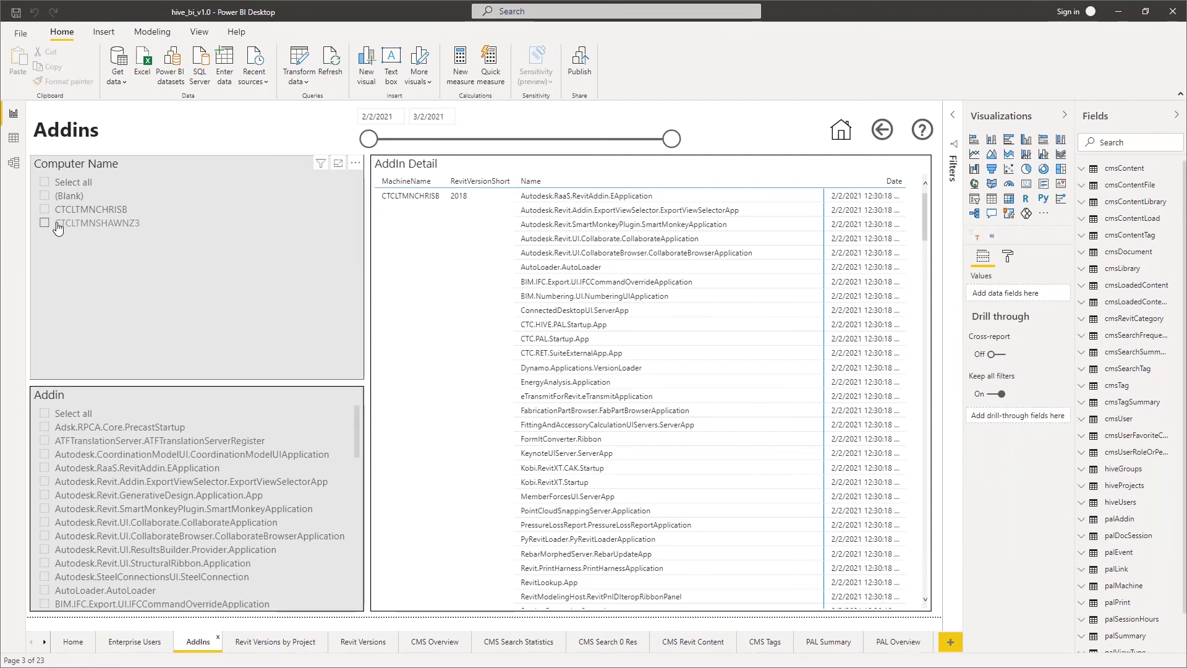
left_click(57, 228)
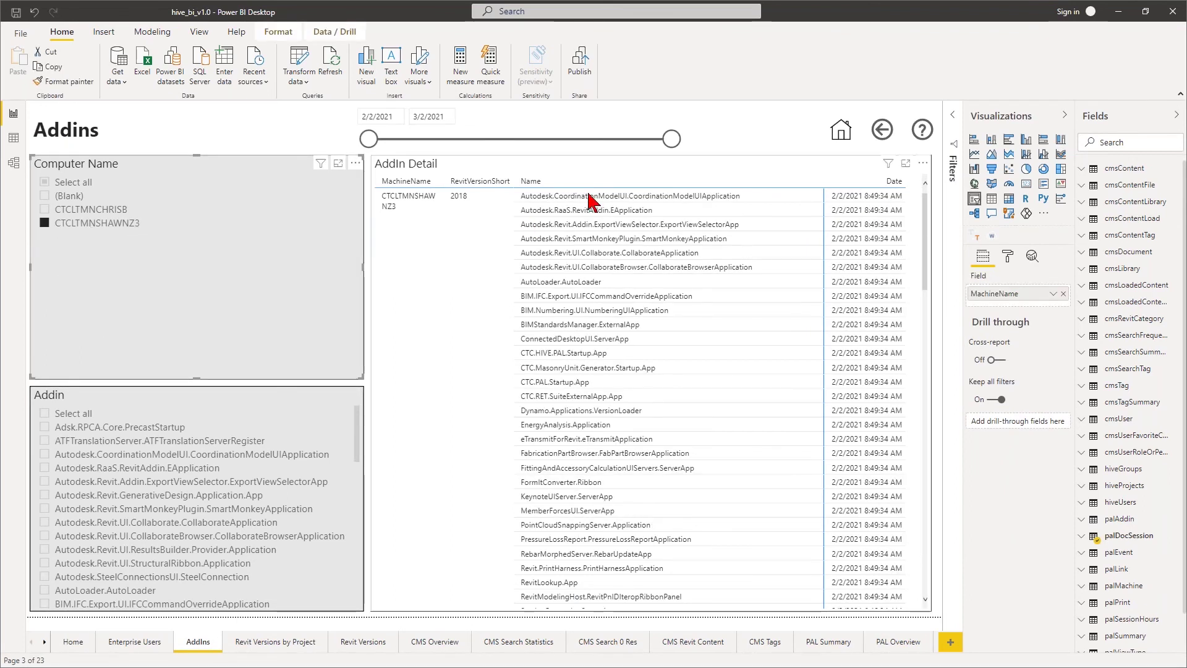
Filter the Revit Versions by Project page to project number 20130301, and view the Revit Versions page.
left_click(275, 642)
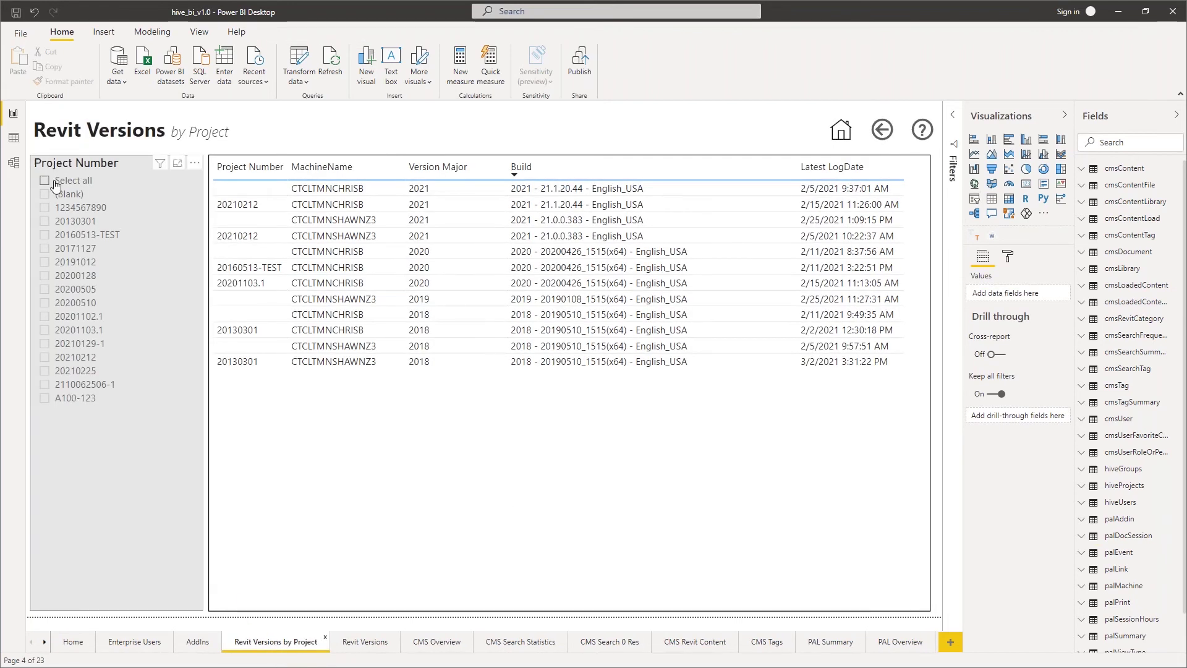
left_click(45, 224)
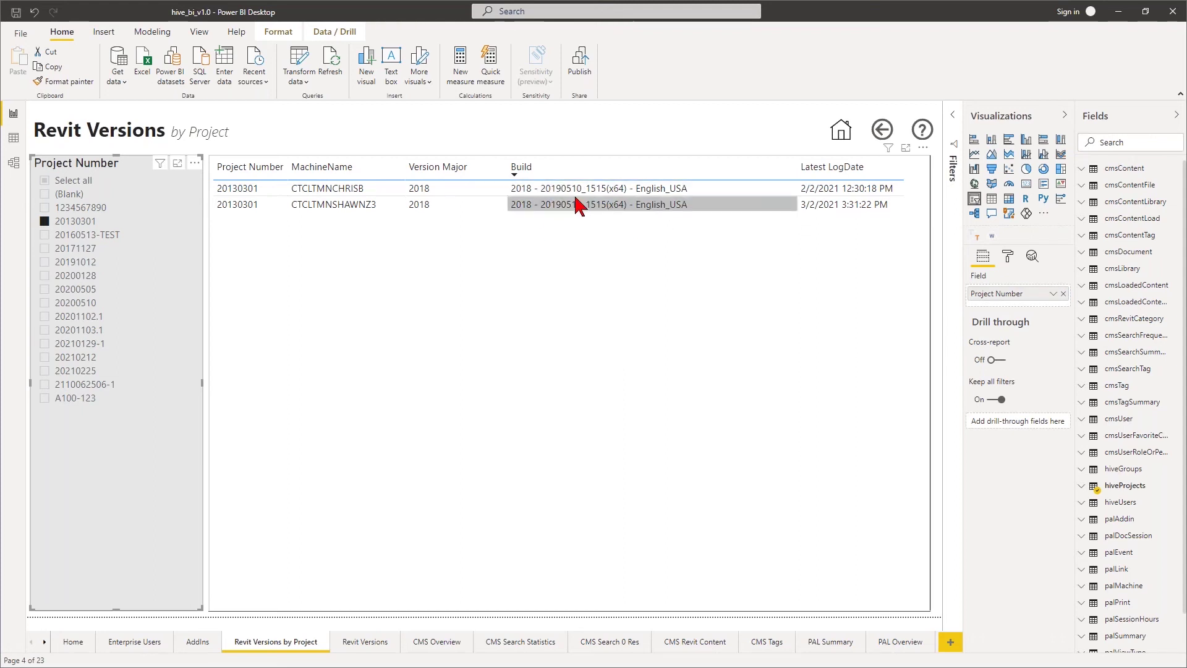
left_click(363, 643)
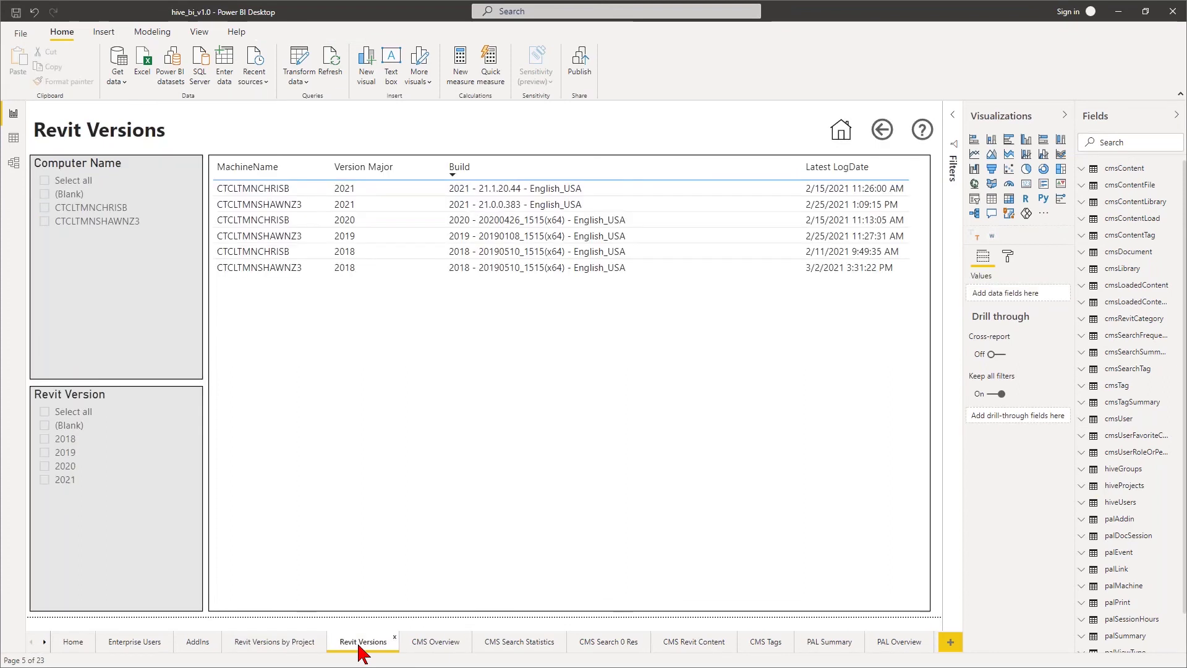
Filter the CMS Search Statistics page to the second St. Paul user and a Search Frequency peak, and check that peak's search terms.
left_click(433, 650)
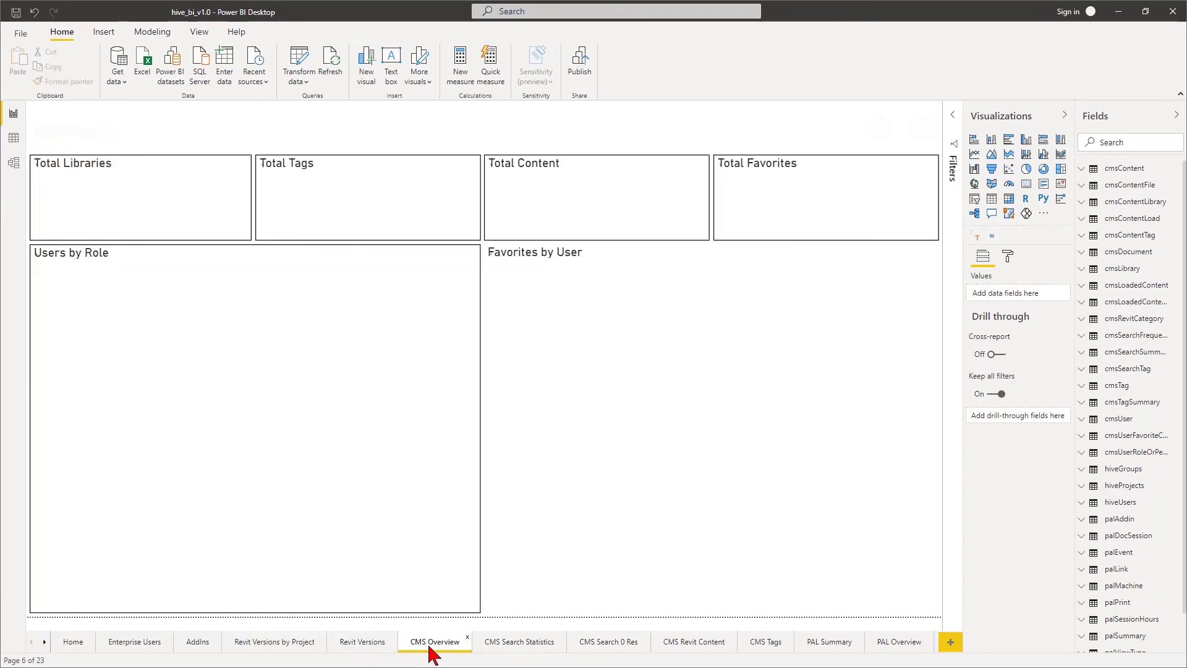
left_click(519, 648)
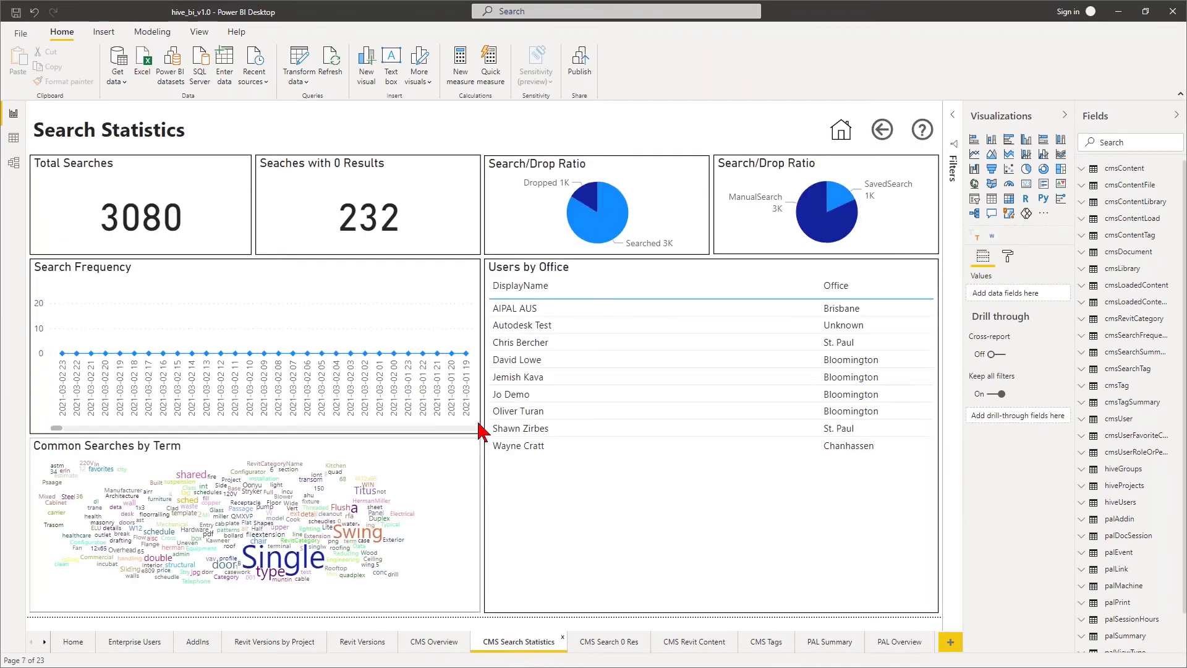
left_click(533, 433)
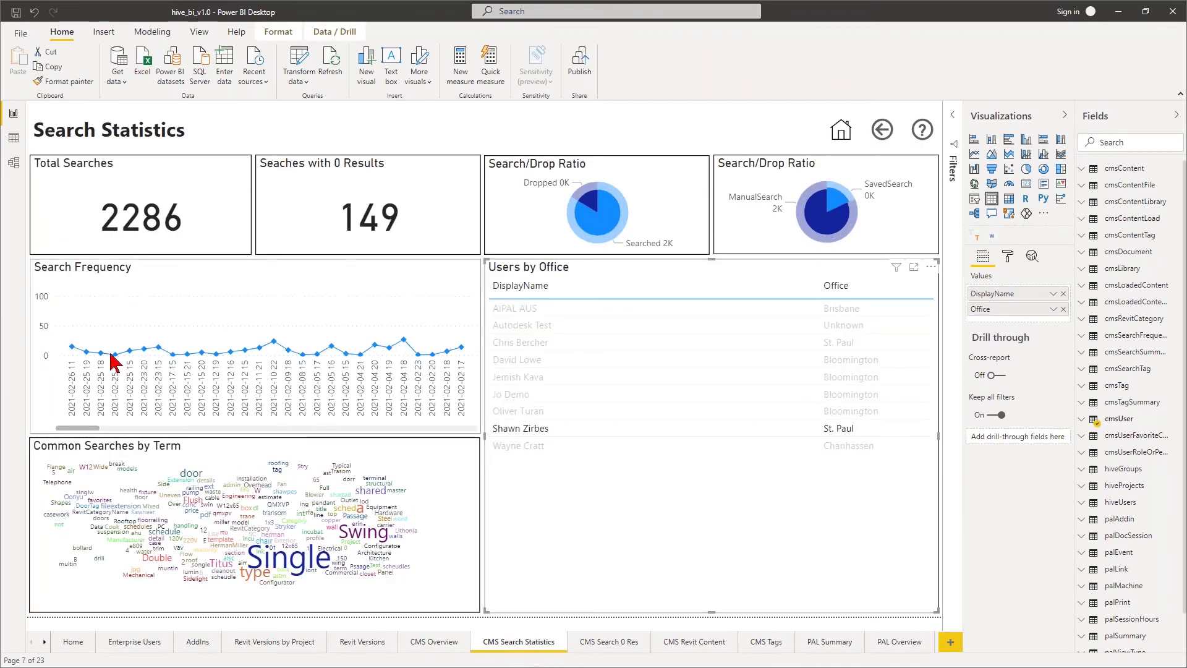
left_click(276, 351)
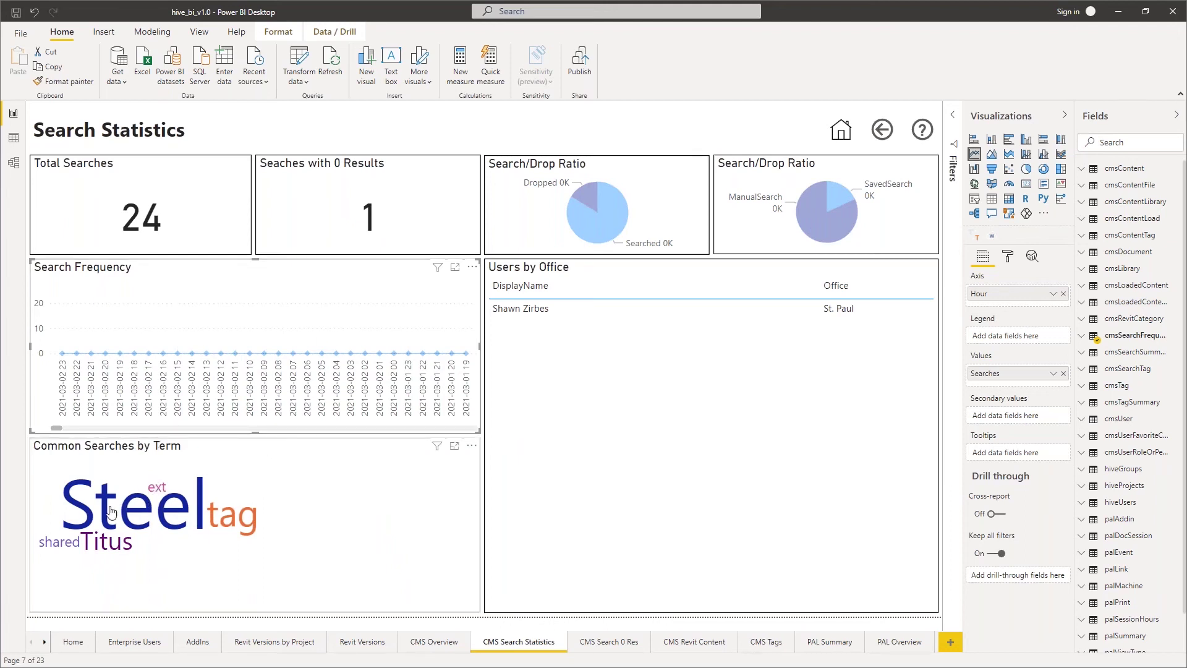
mouse_move(220, 523)
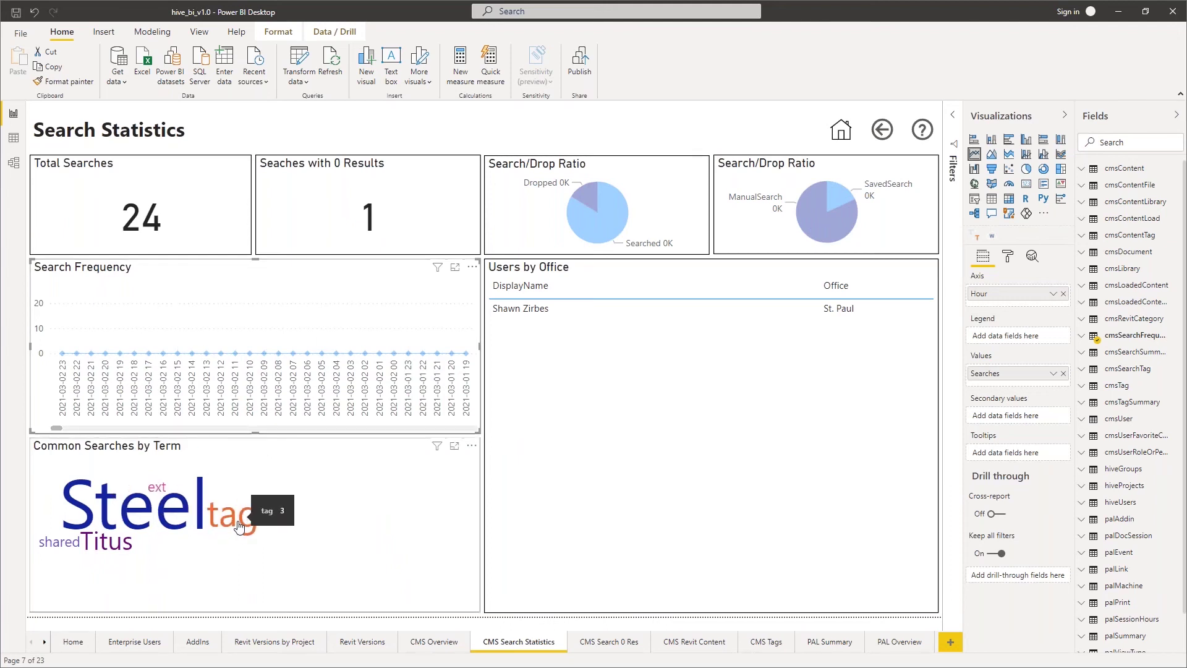
mouse_move(67, 546)
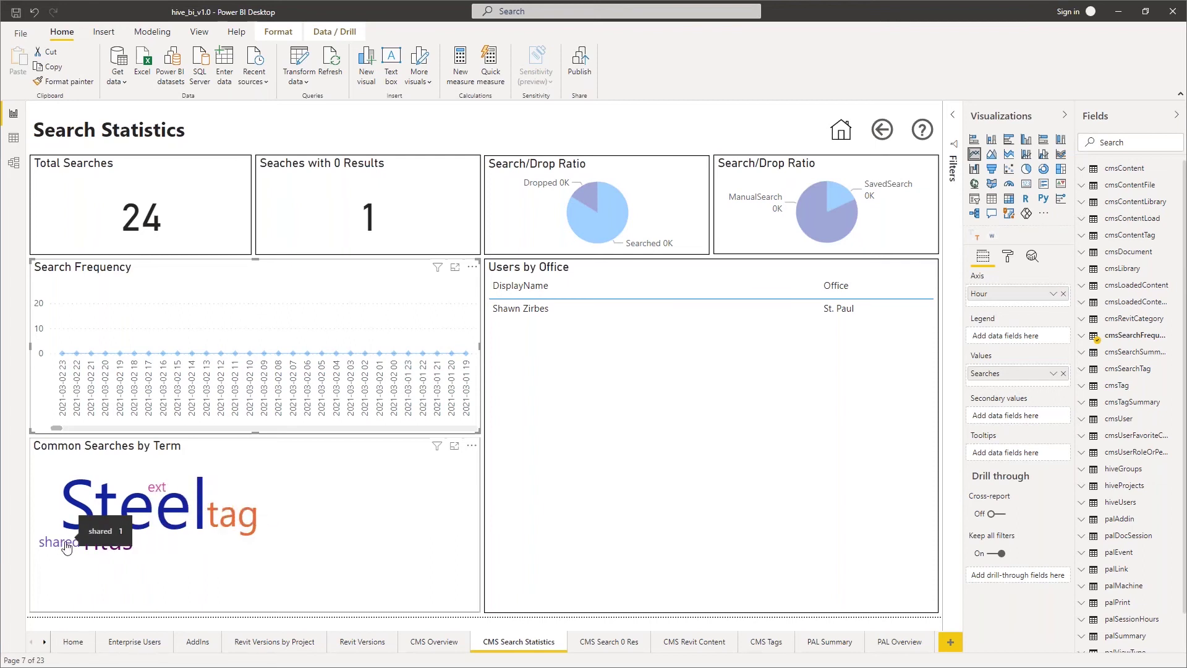
Clear the Search Frequency selection, and examine all common search terms for the same St. Paul user.
left_click(513, 316)
left_click(514, 315)
mouse_move(378, 569)
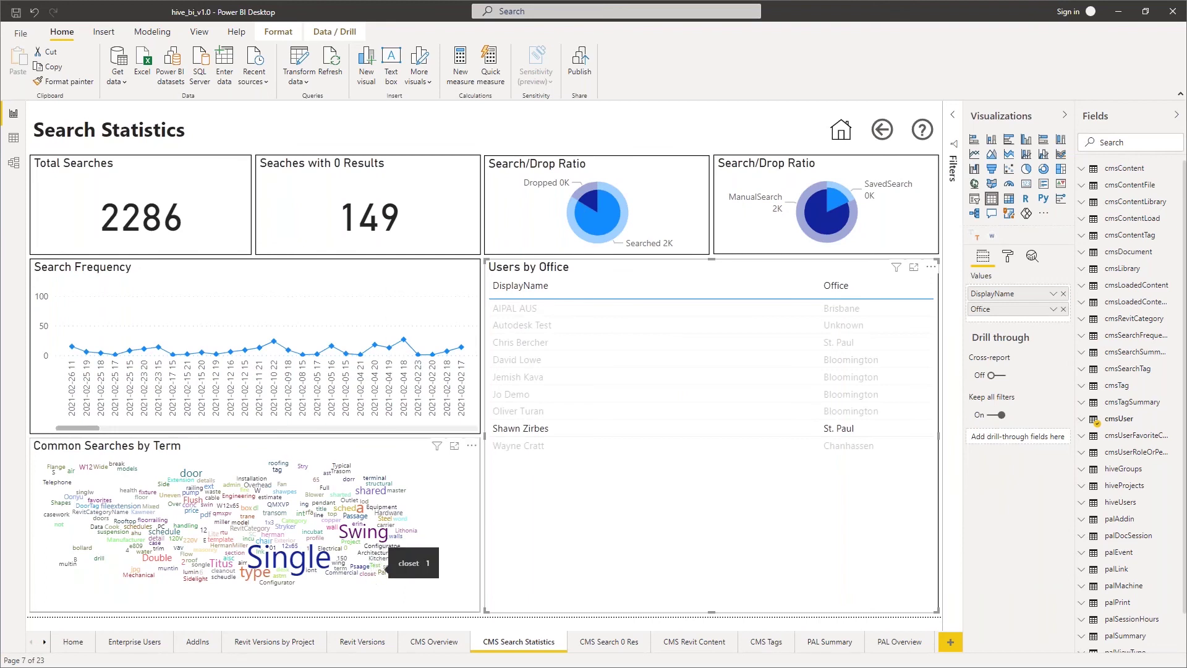
Filter the CMS Search 0 Res page to the second-to-last listed user and review that user's zero-result queries.
left_click(603, 643)
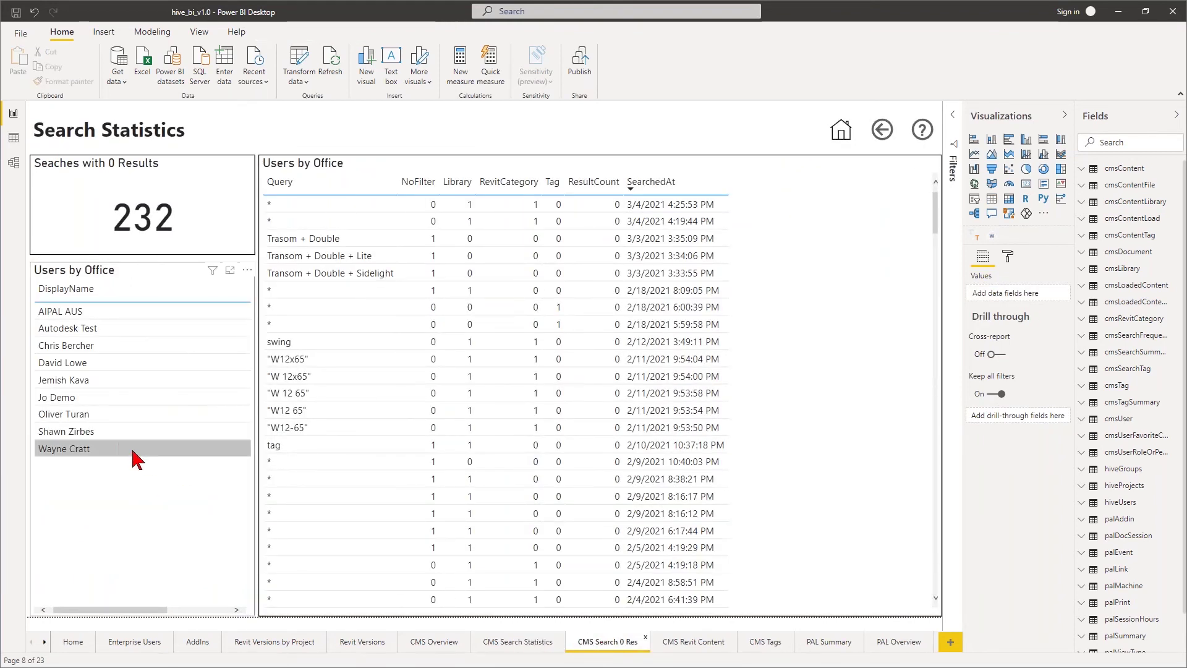
left_click(86, 436)
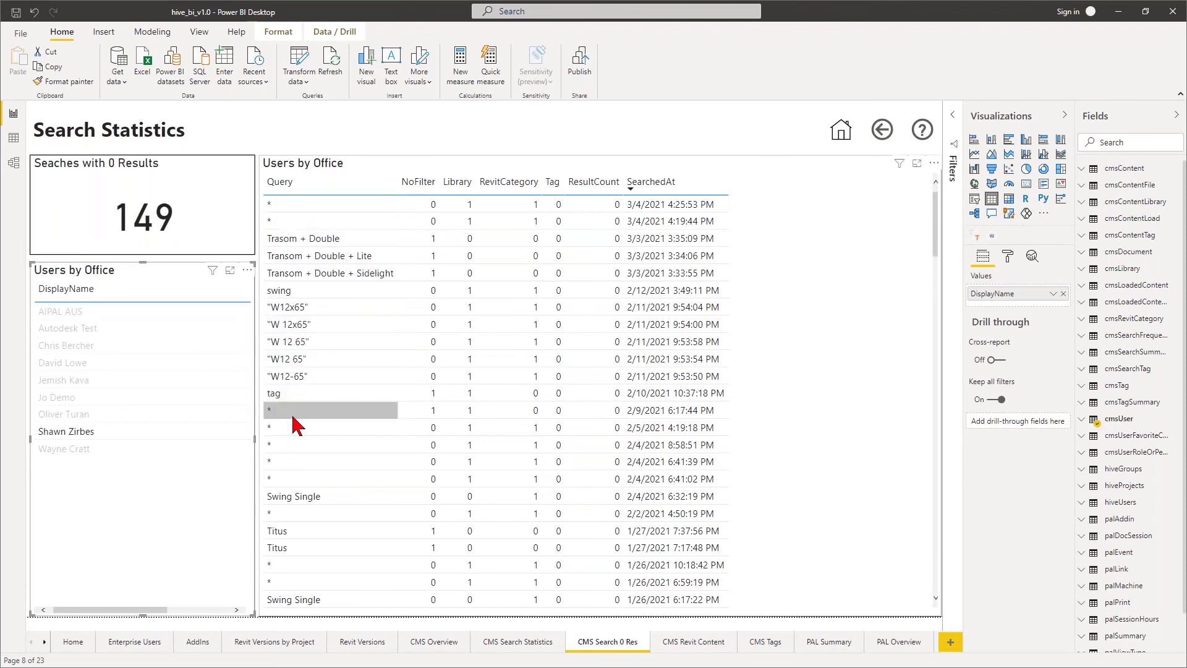
scroll(323, 597, "down", 3)
scroll(347, 556, "down", 4)
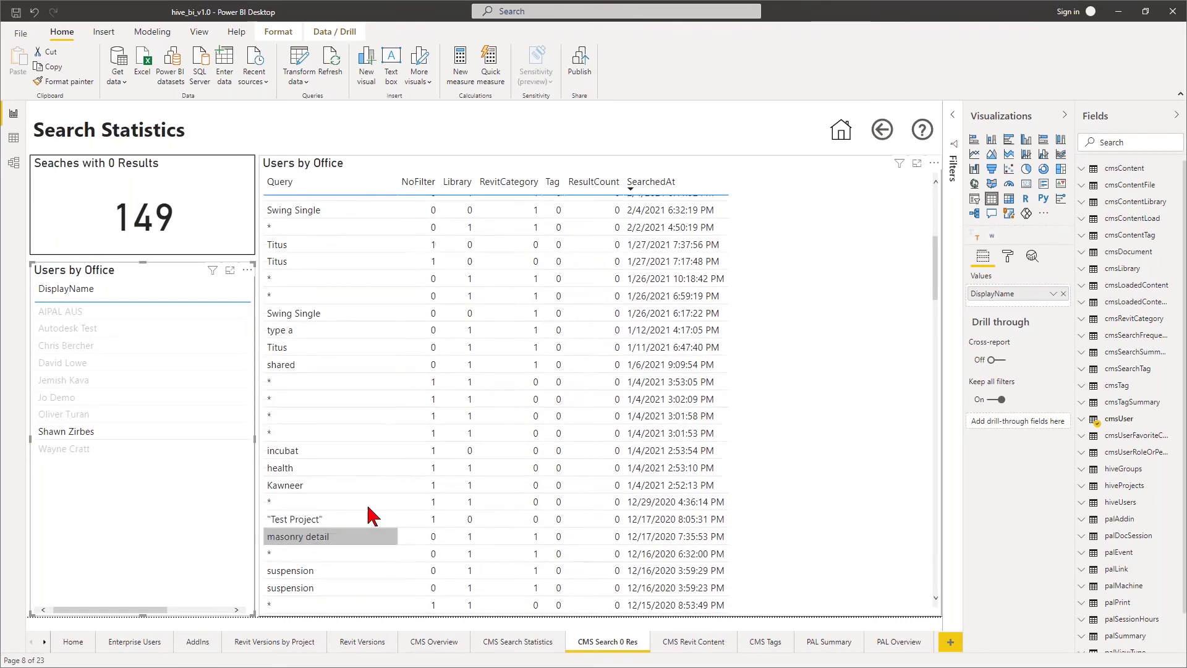
scroll(427, 396, "up", 8)
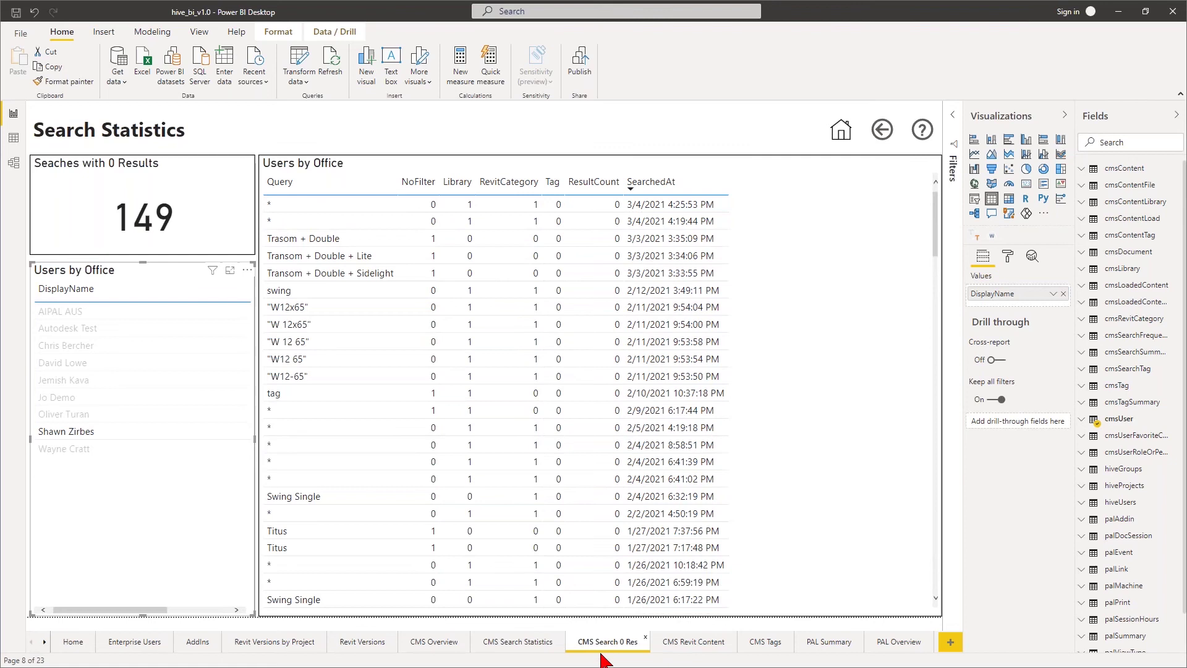
View the CMS Revit Content, CMS Tags and PAL Summary report pages.
left_click(683, 643)
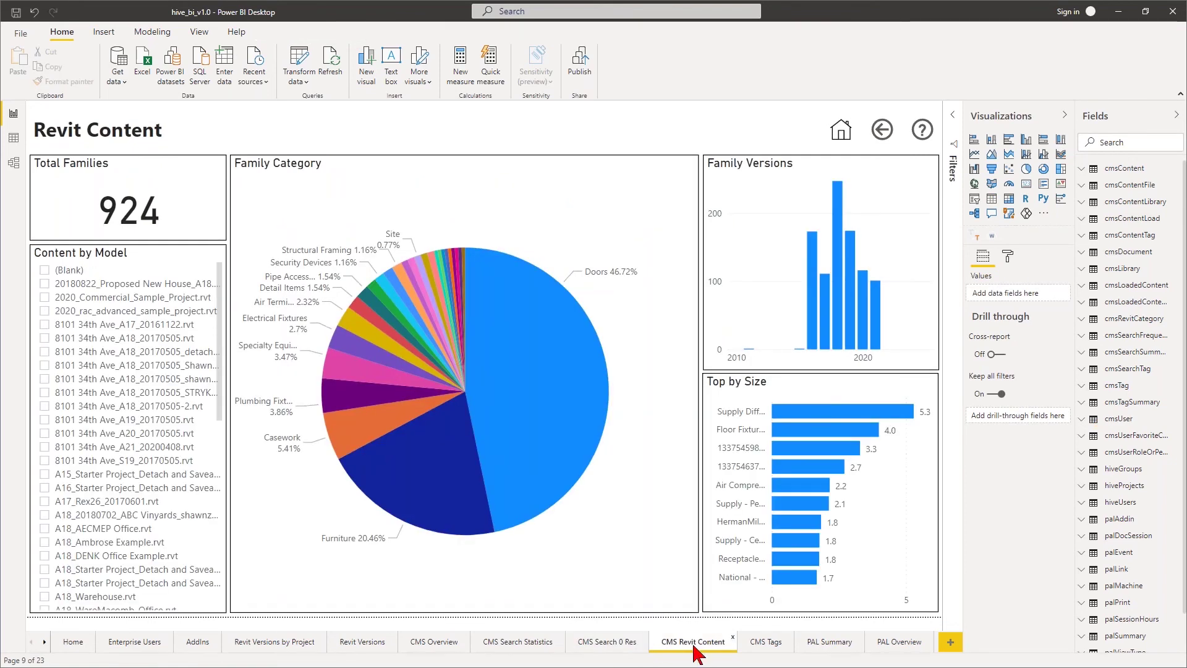
left_click(763, 644)
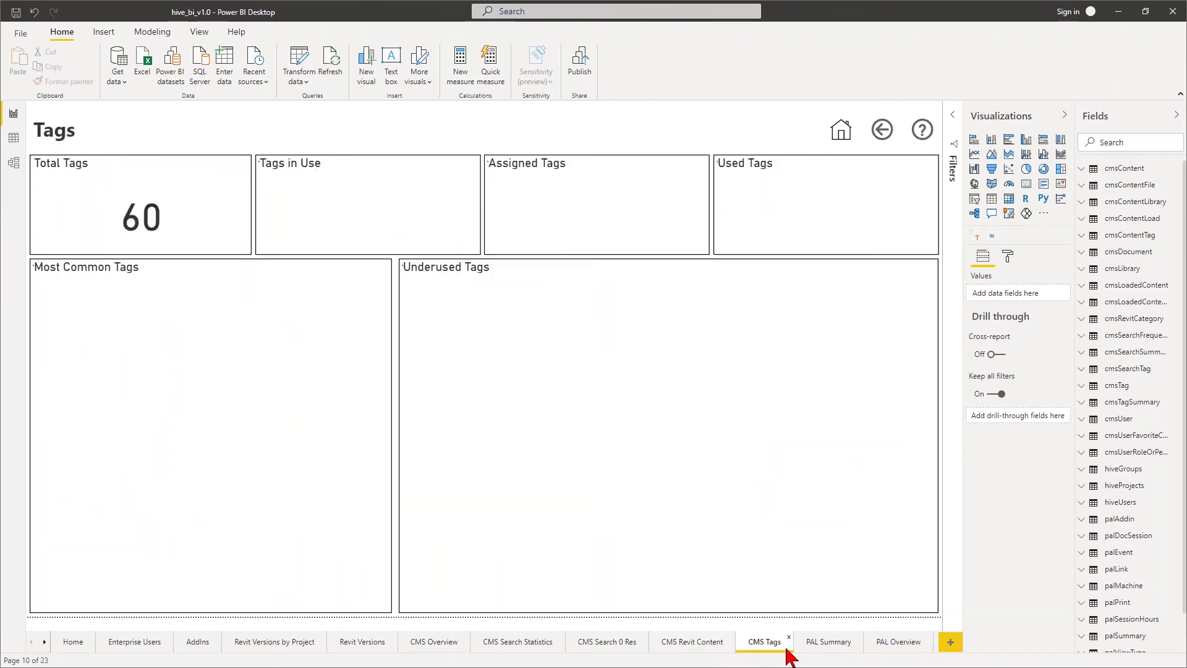
left_click(840, 643)
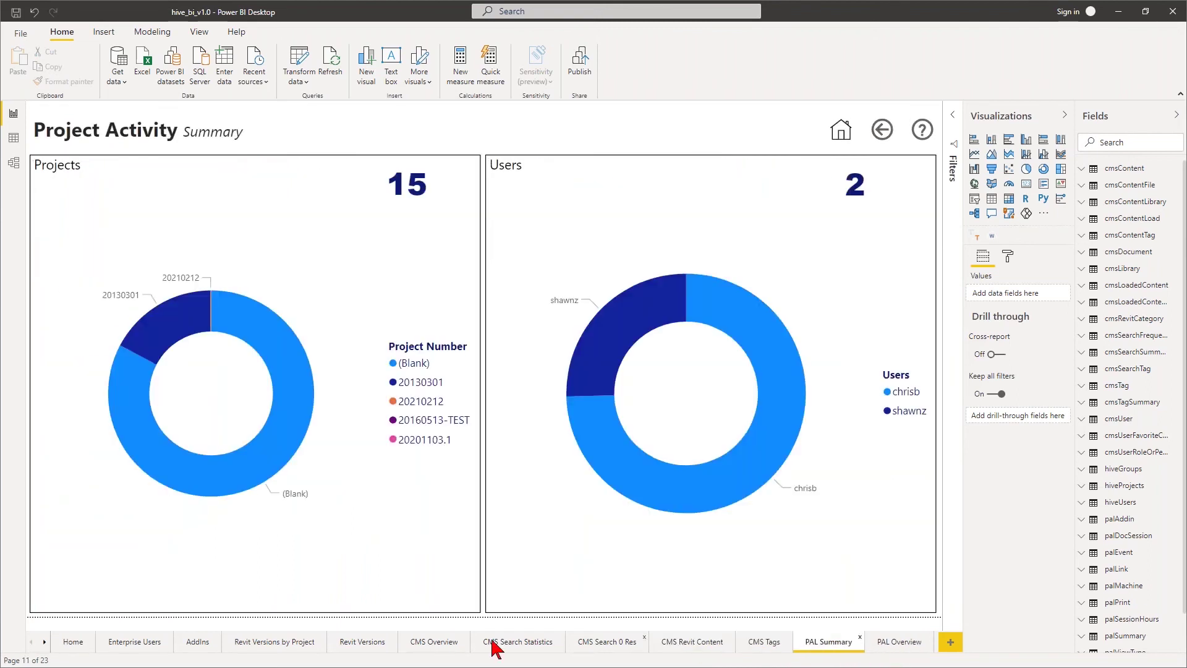
View the PAL Project Summary and PAL Model Performance report pages.
left_click(44, 642)
left_click(45, 642)
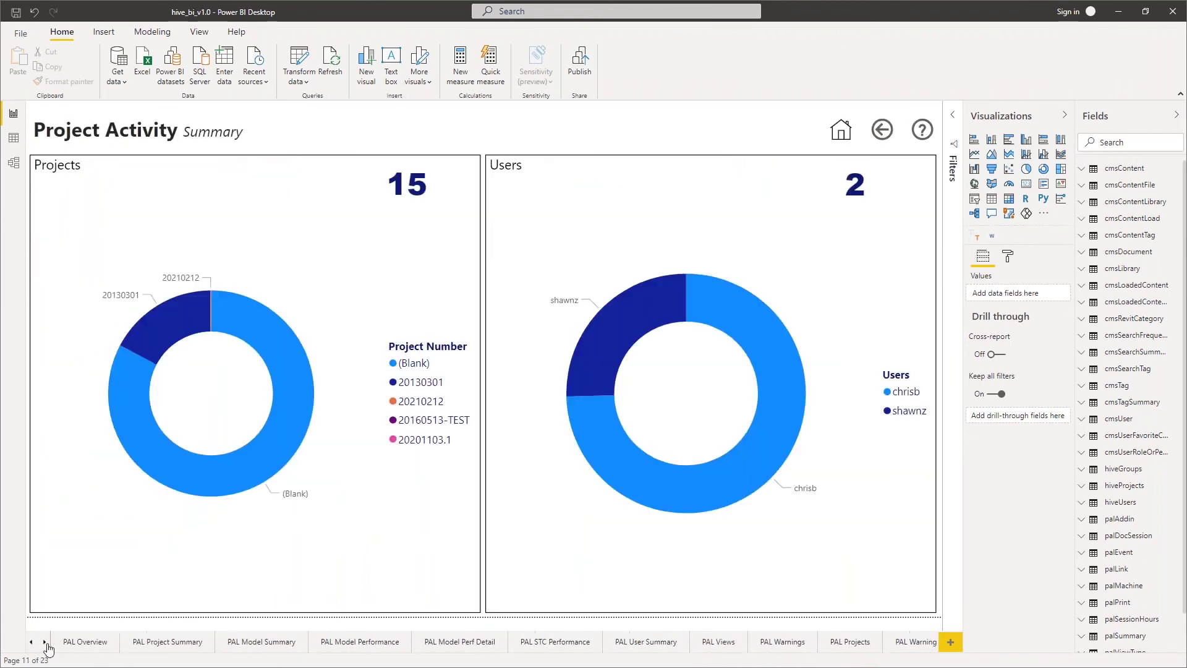
left_click(189, 643)
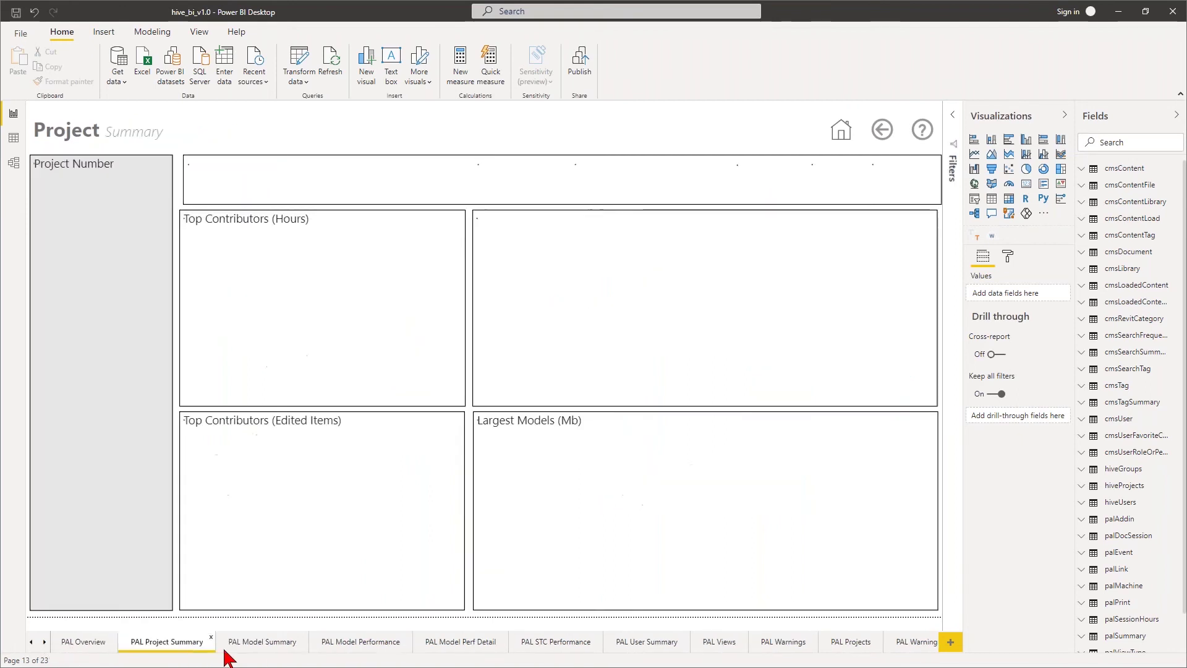
left_click(380, 649)
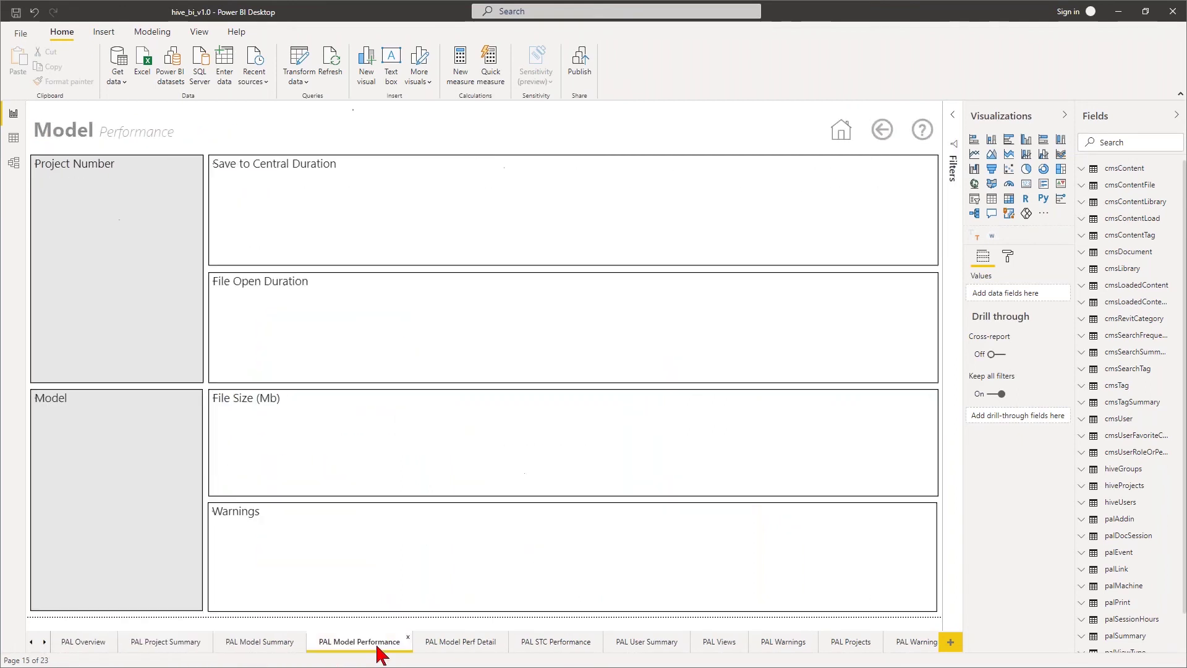
Filter the PAL Model Perf Detail page to the A20-Tower 1&2 Core Shell model with a blank project number.
left_click(452, 645)
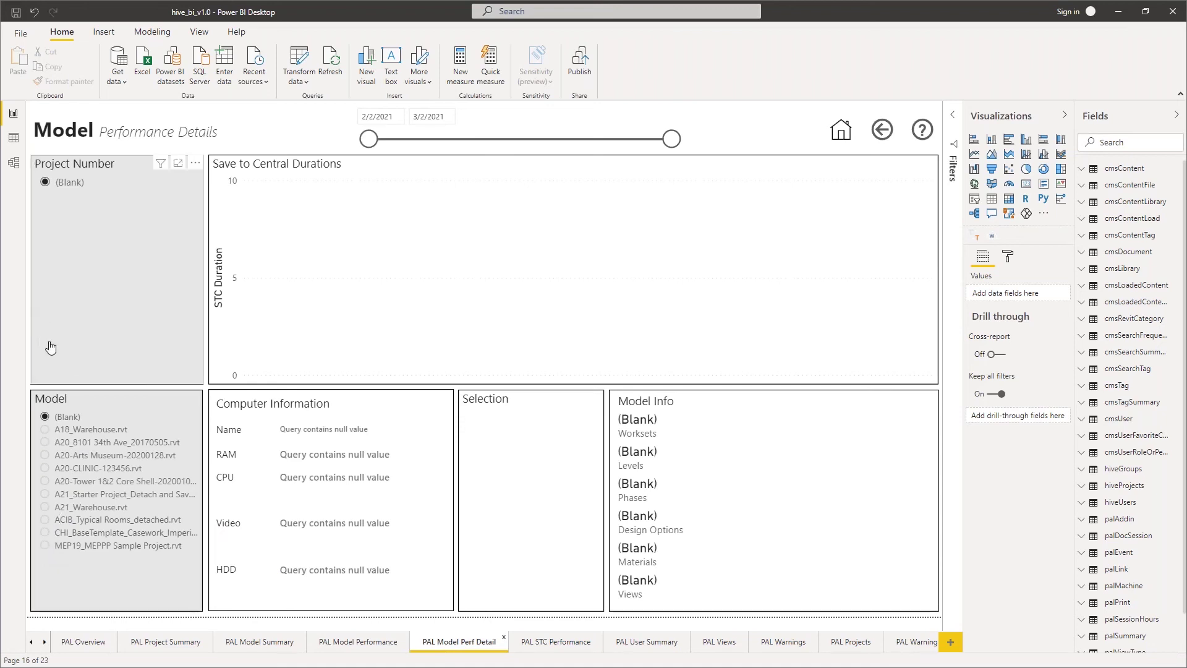
left_click(48, 425)
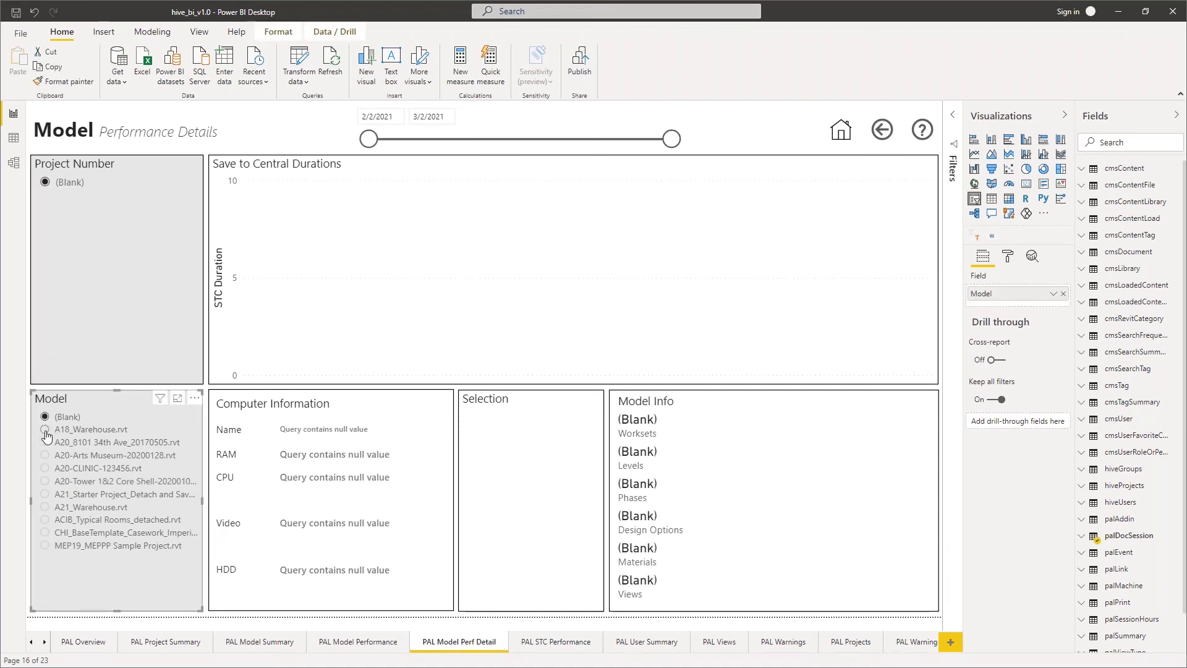
left_click(46, 184)
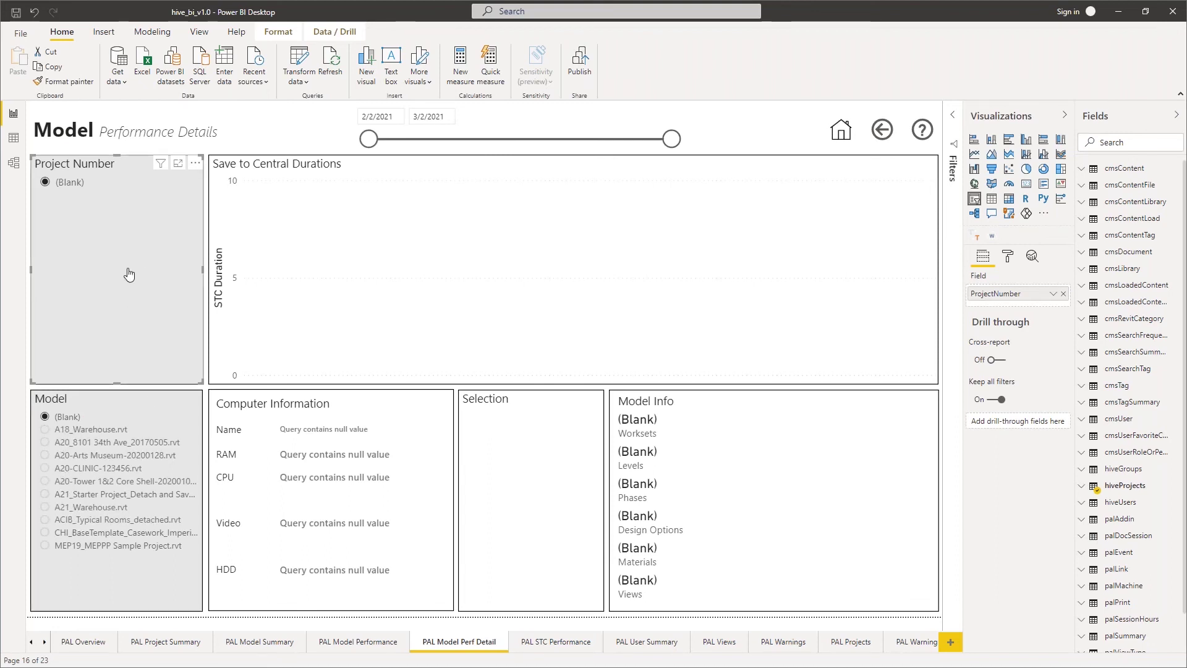
left_click(88, 486)
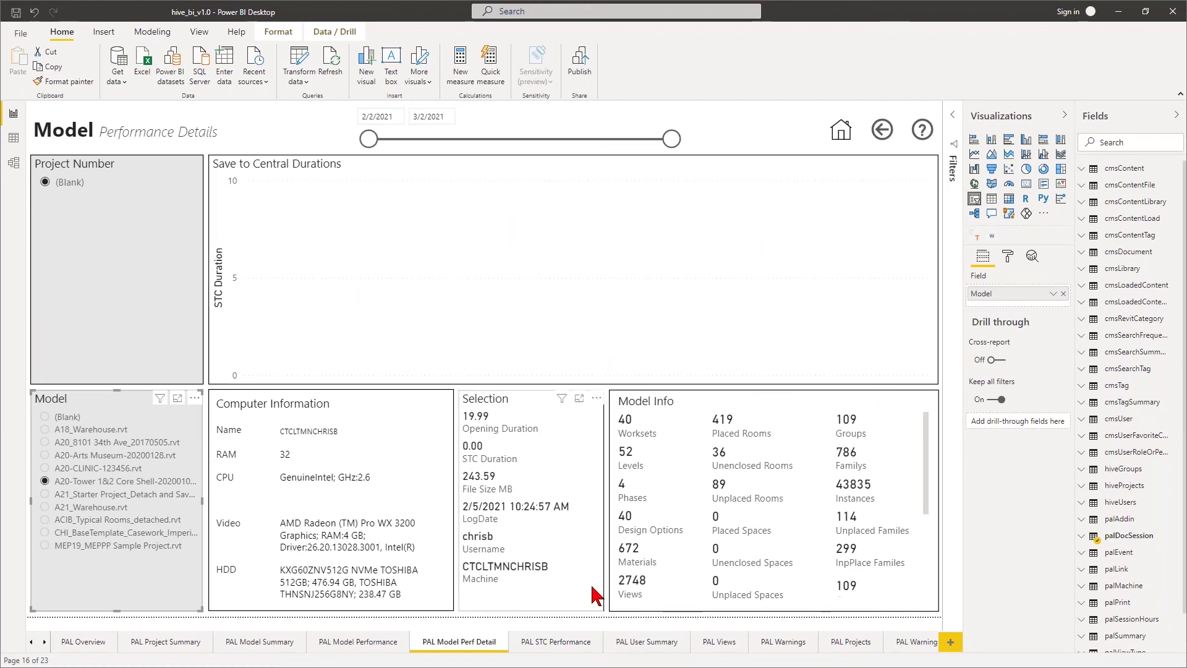
View the PAL STC Performance page, and filter the PAL User Summary page to the last listed username.
left_click(572, 643)
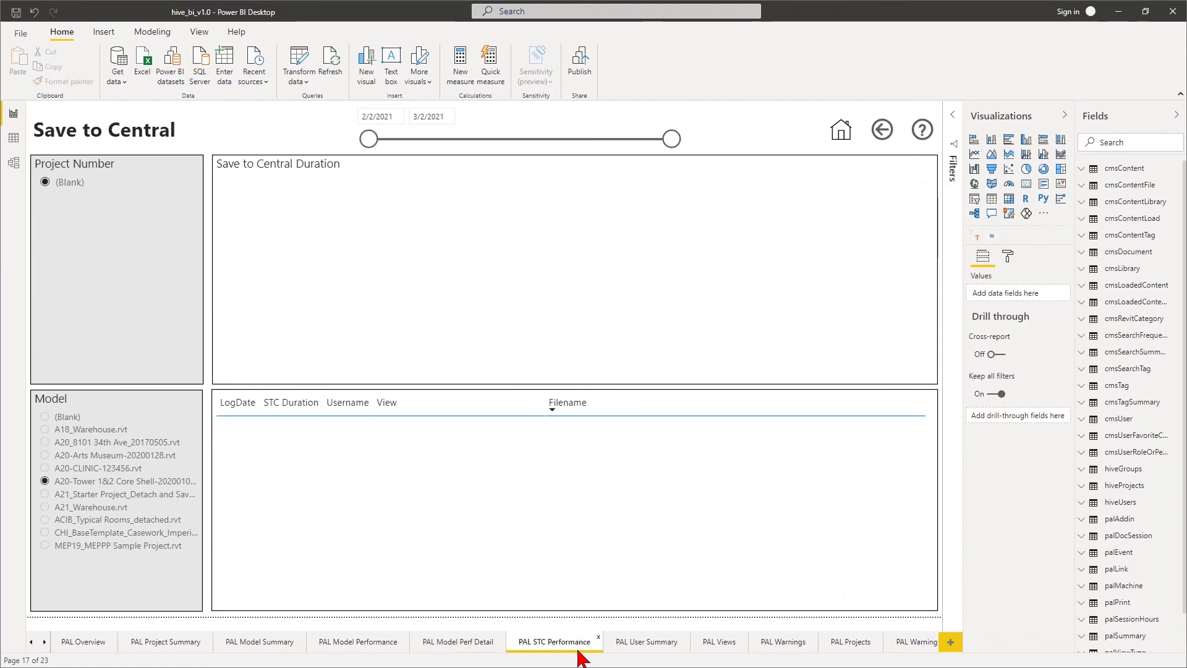
left_click(650, 643)
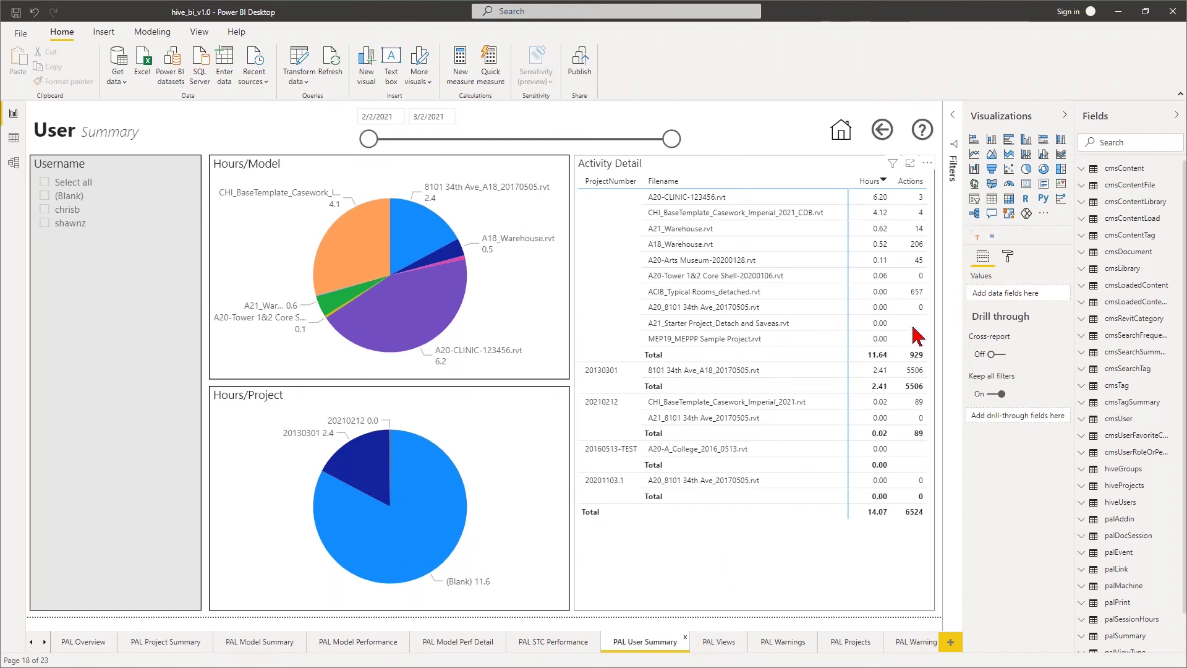
left_click(45, 224)
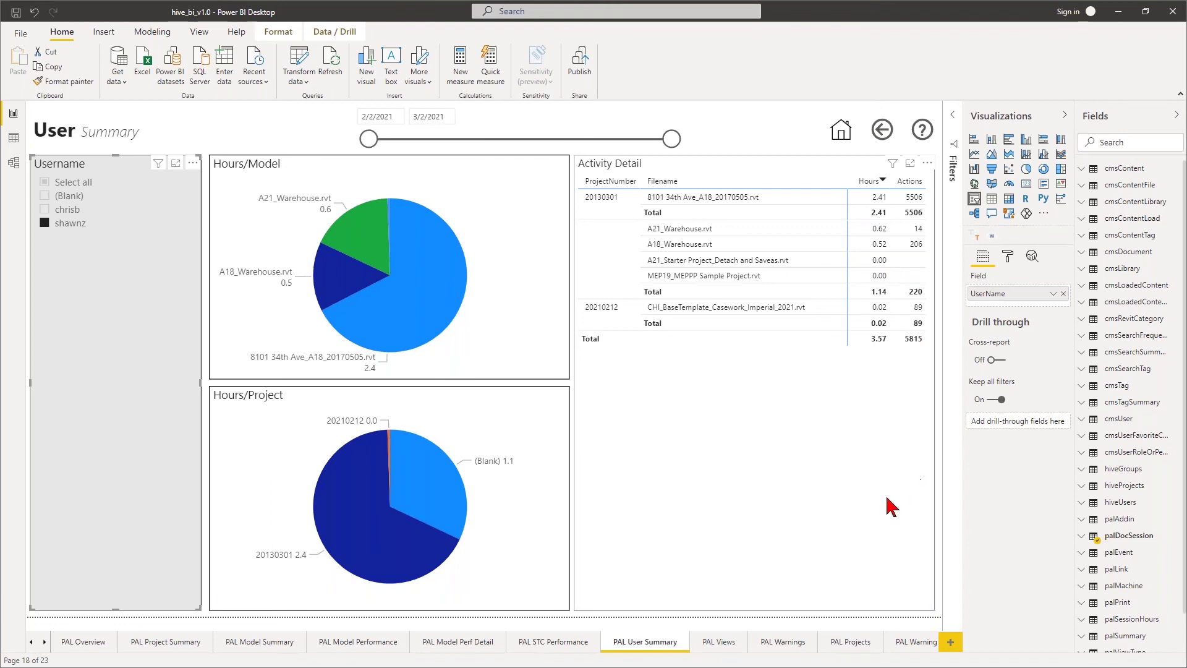
View the PAL Views, PAL Warnings, PAL Projects, PAL Warning Summary and blank Template report pages.
left_click(715, 643)
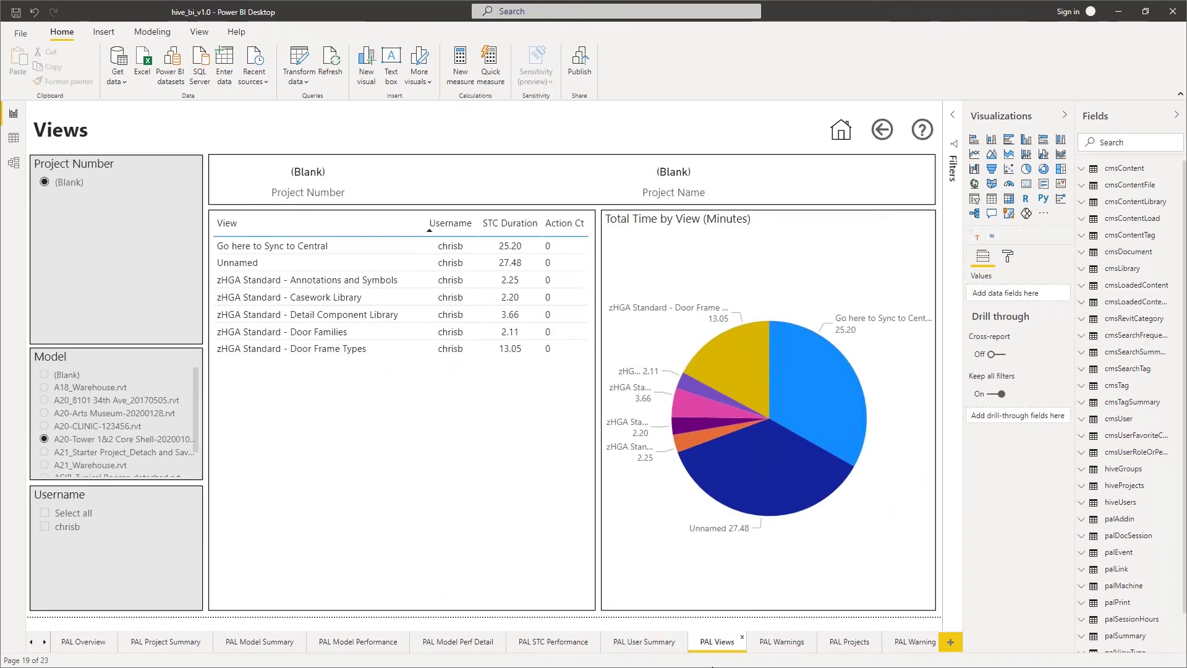
left_click(787, 643)
left_click(852, 647)
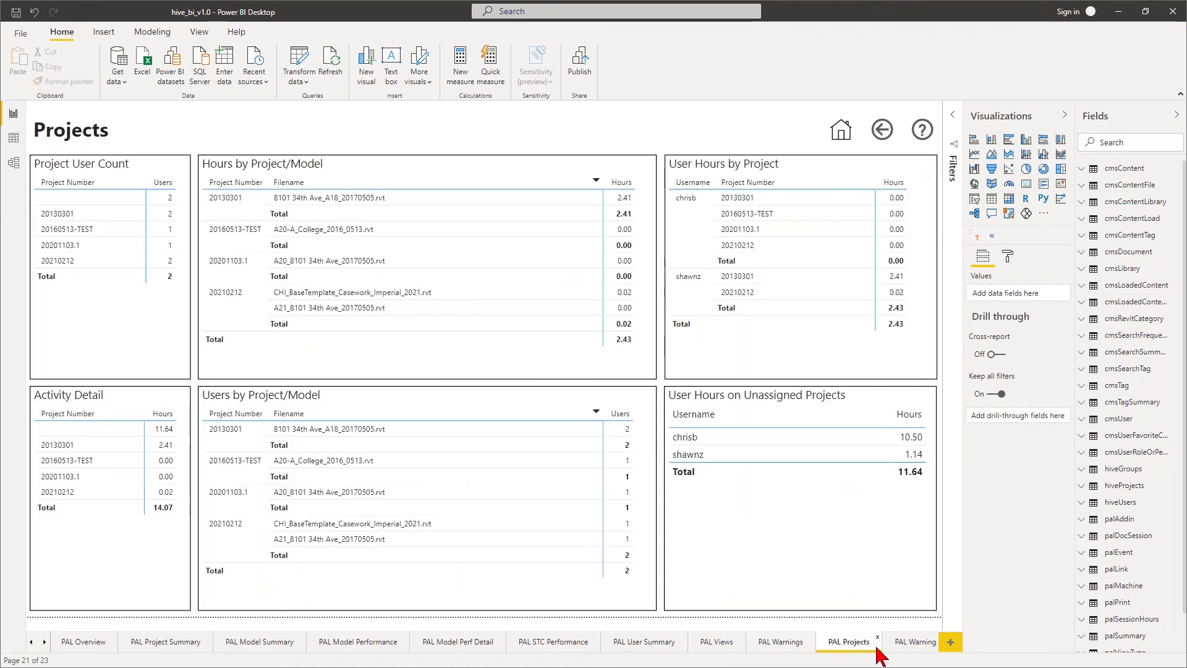
left_click(912, 643)
left_click(44, 646)
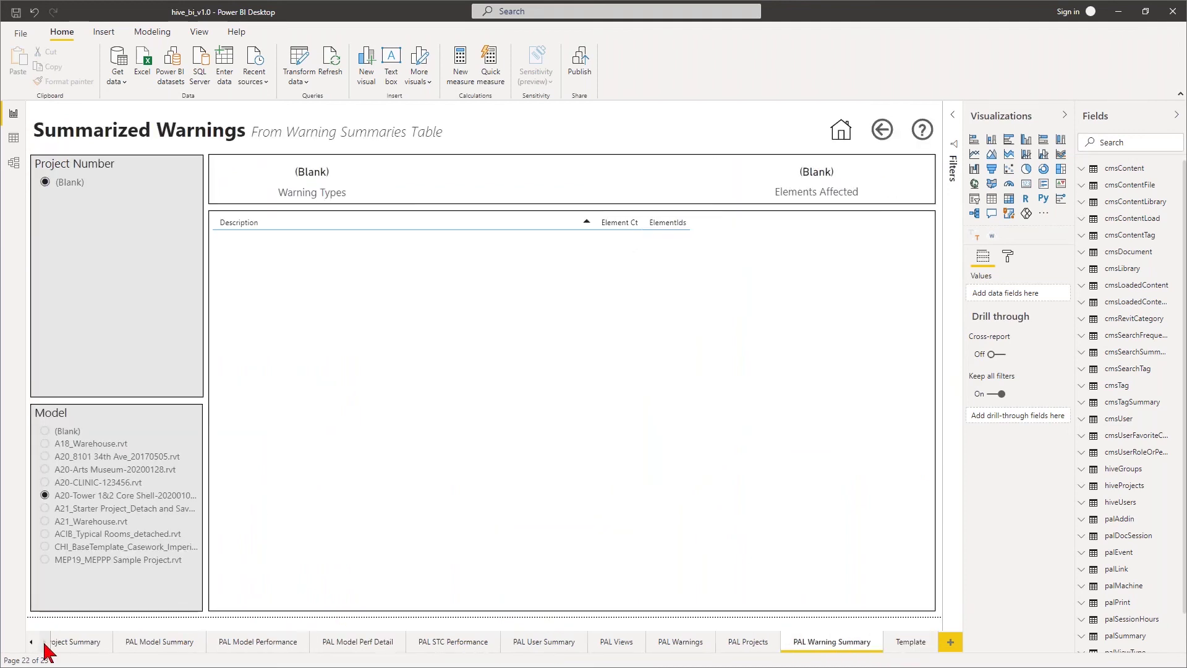
left_click(910, 647)
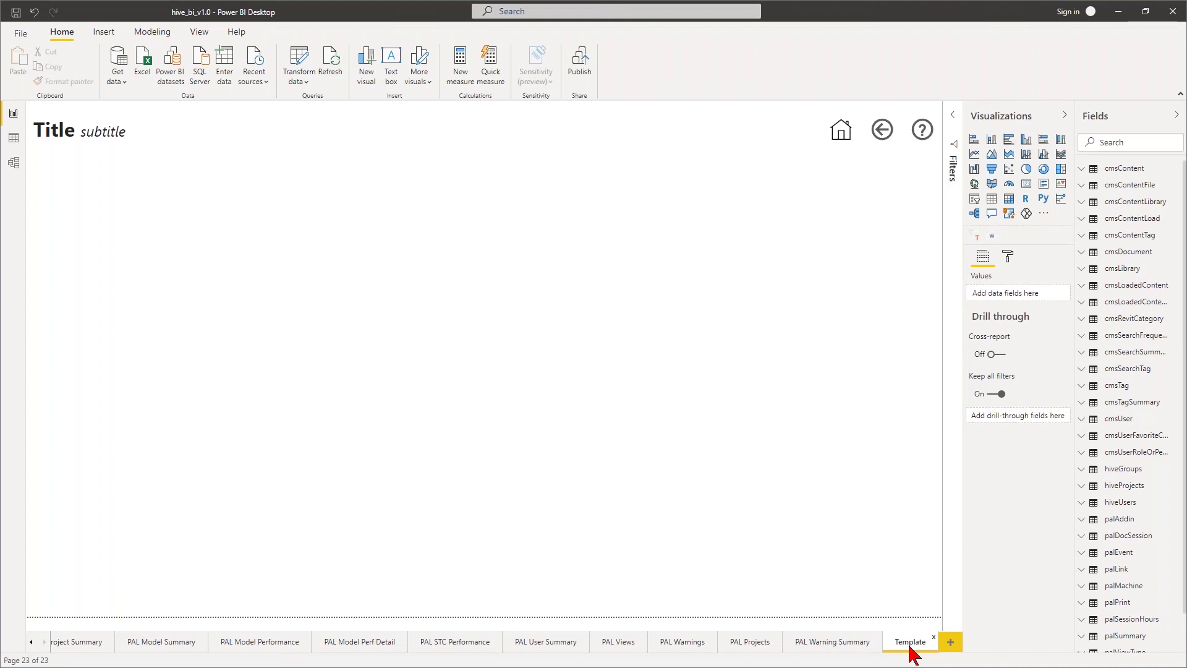
Return to the PAL Model Performance page and examine the fields available in the cmsUser table.
left_click(272, 642)
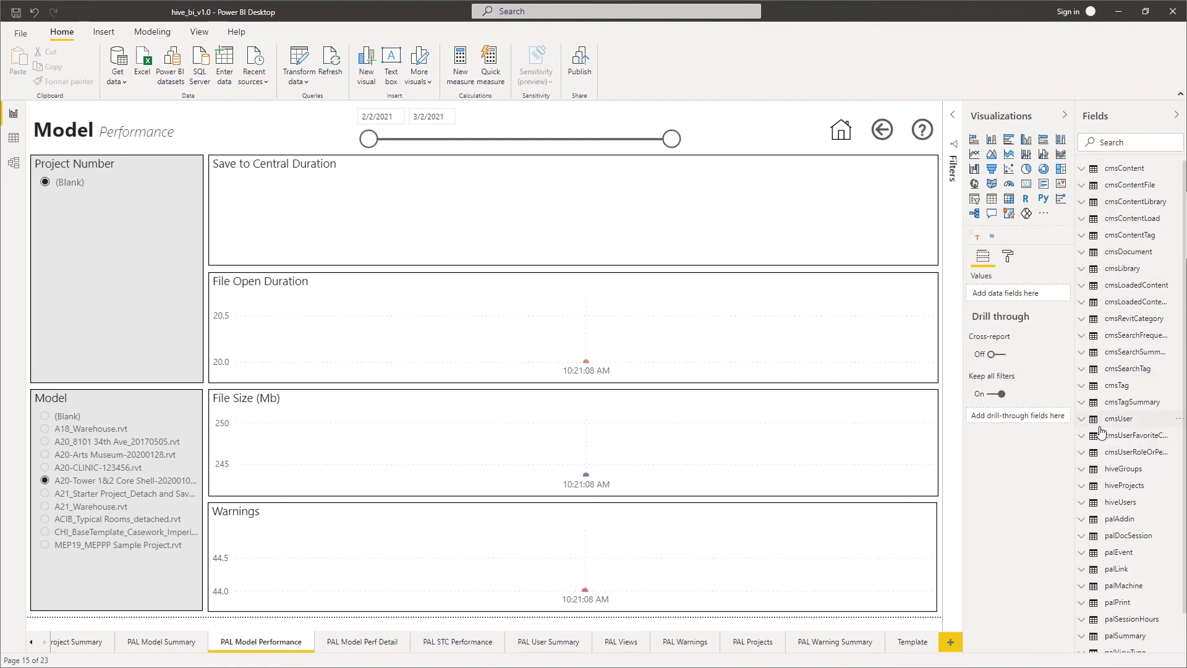
left_click(1118, 419)
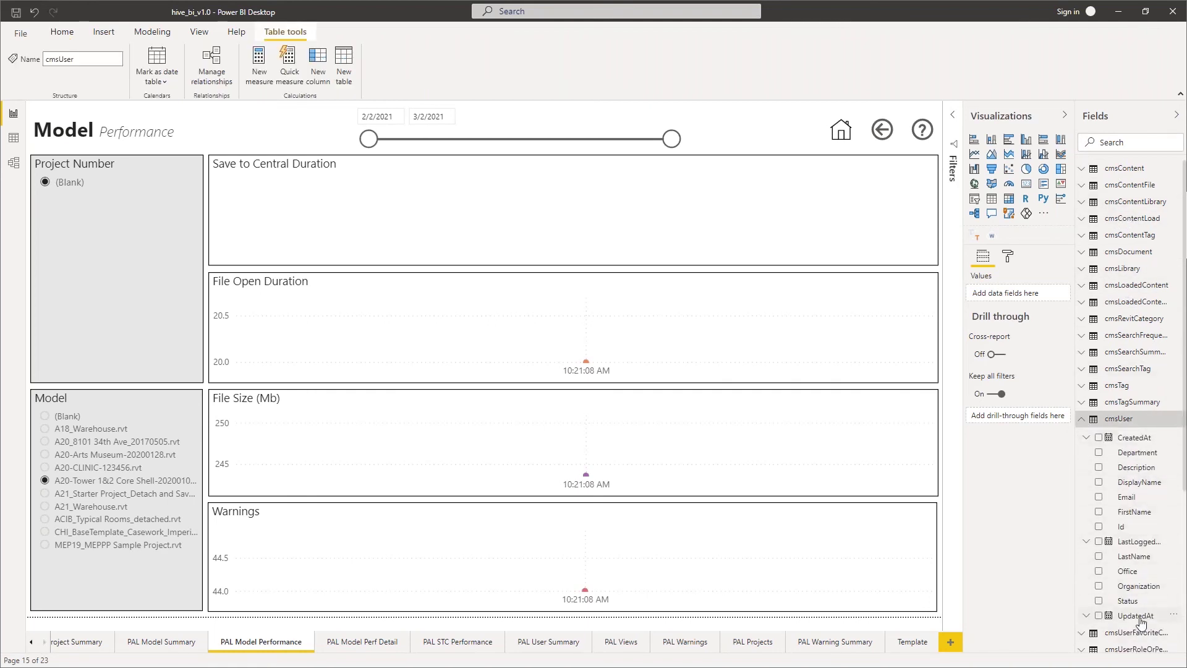
left_click(1083, 423)
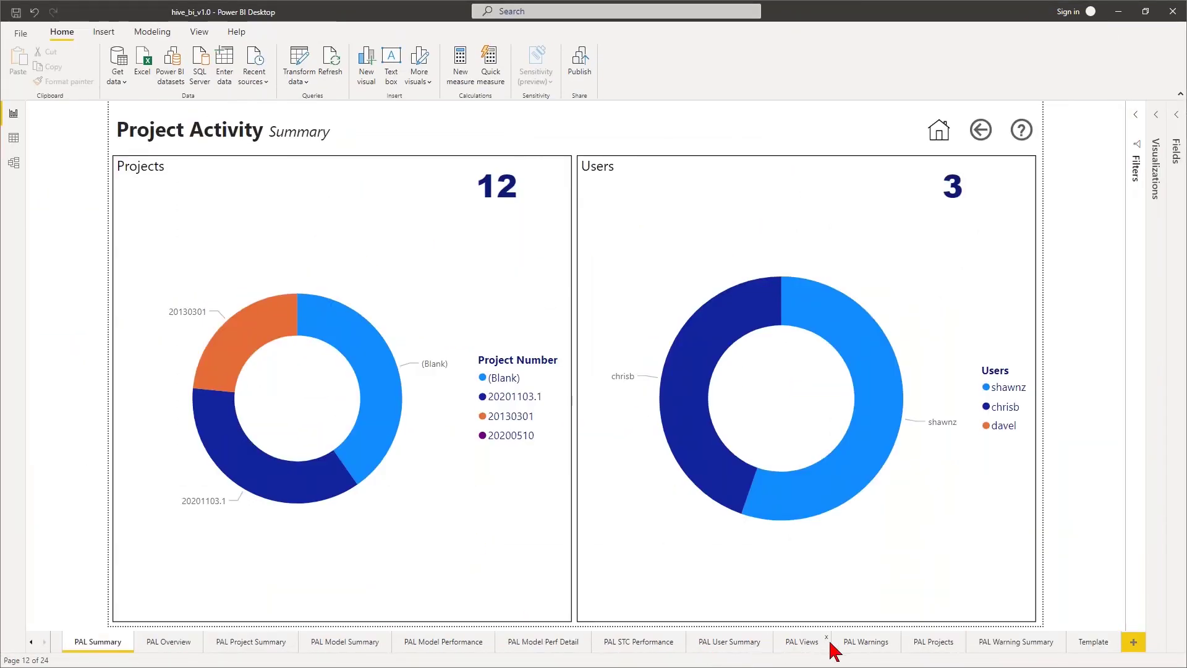
View the PAL Warnings page, and check the PAL Model Summary page for model 8101 34th Ave_A18_20170505.rvt in project 20130301.
left_click(868, 648)
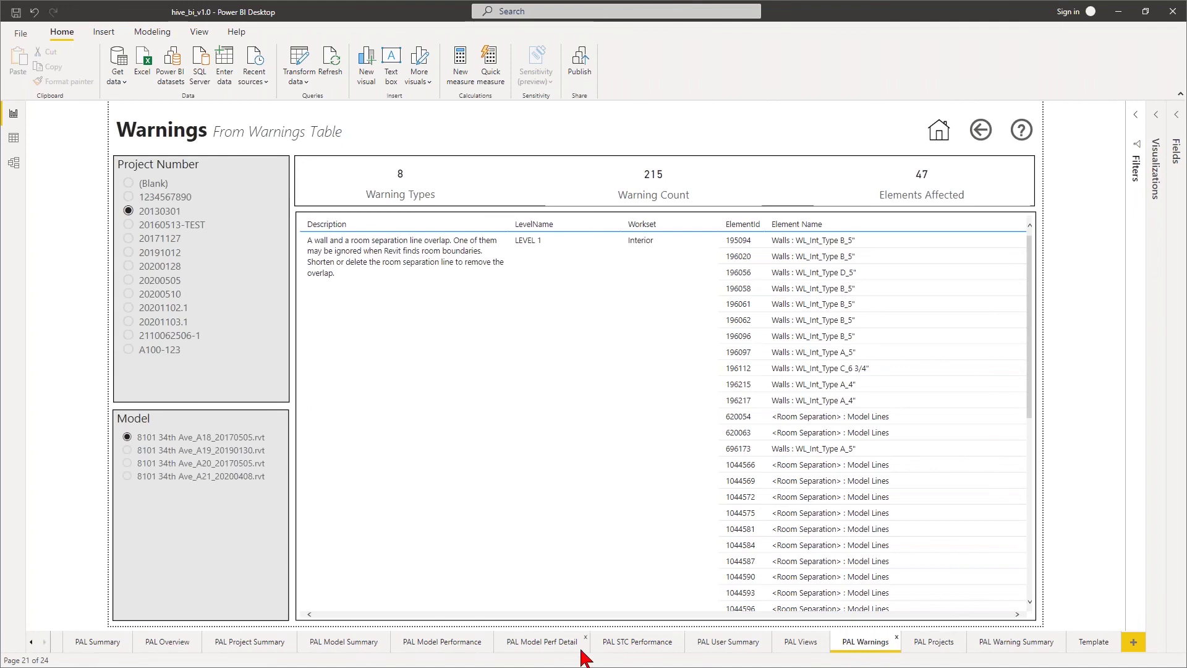
left_click(334, 643)
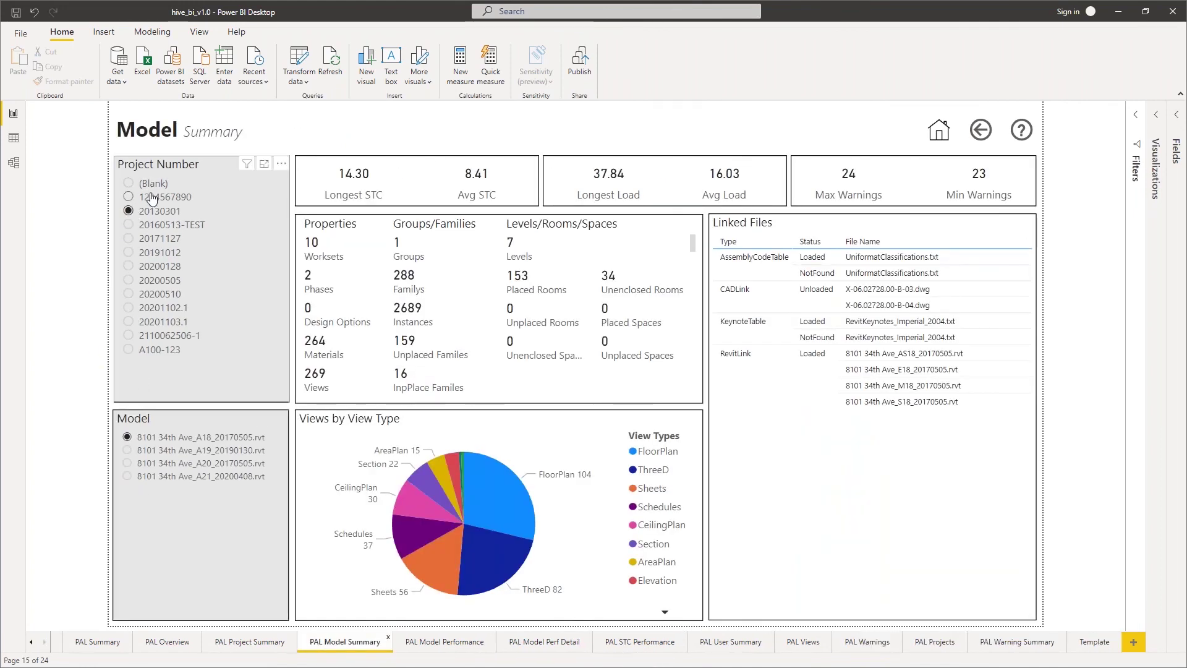
left_click(159, 444)
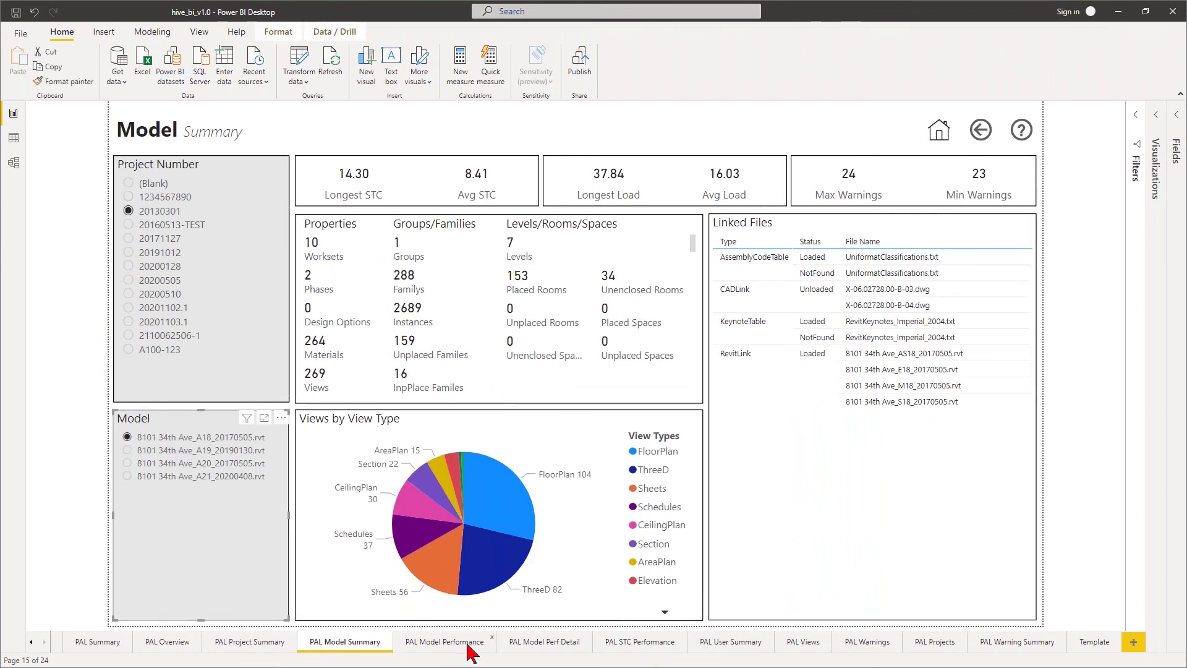
Filter the PAL Model Perf Detail page to the 12/22/2020 9:49:25 AM point of the Save to Central Durations chart.
left_click(540, 643)
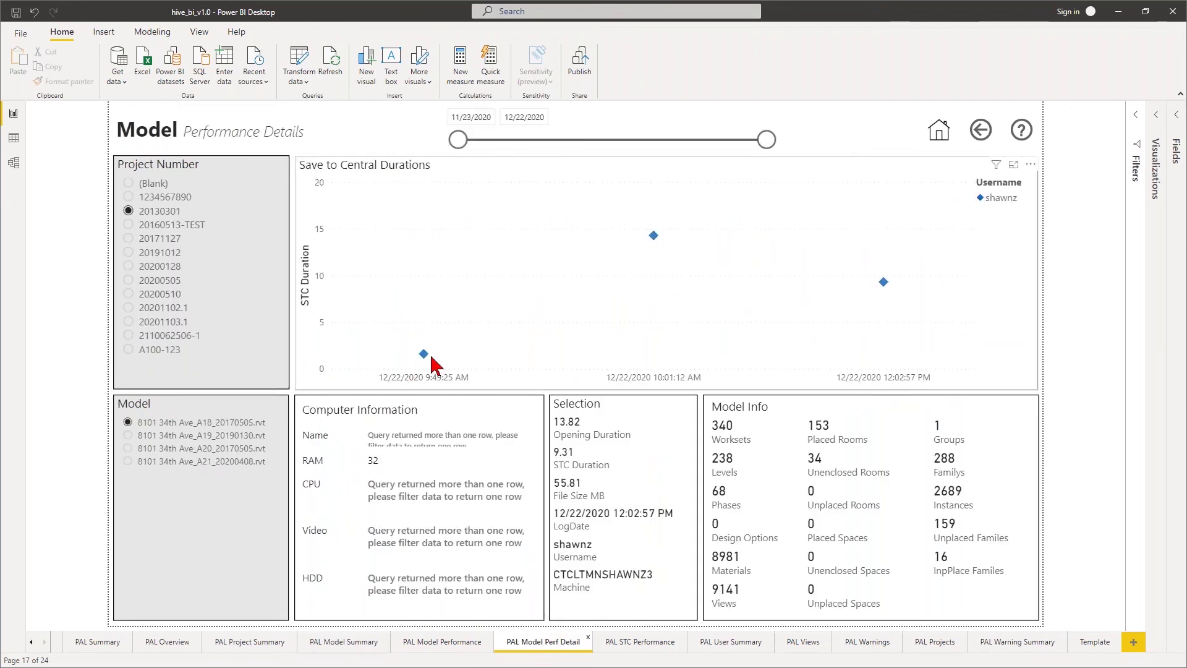
left_click(425, 355)
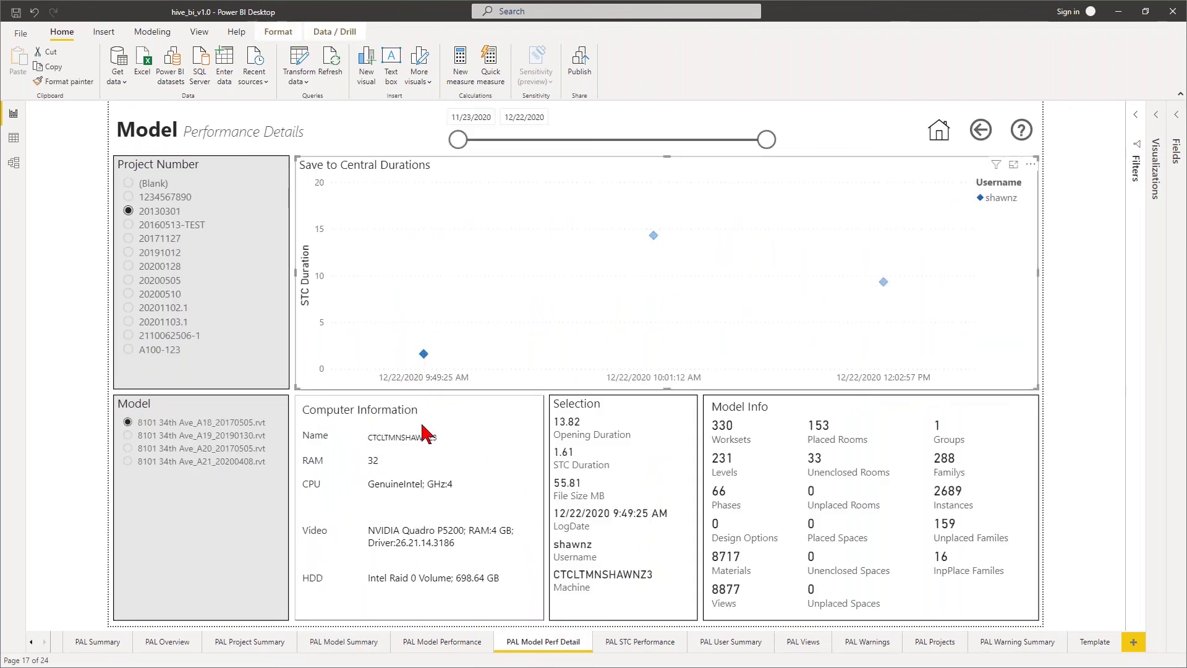